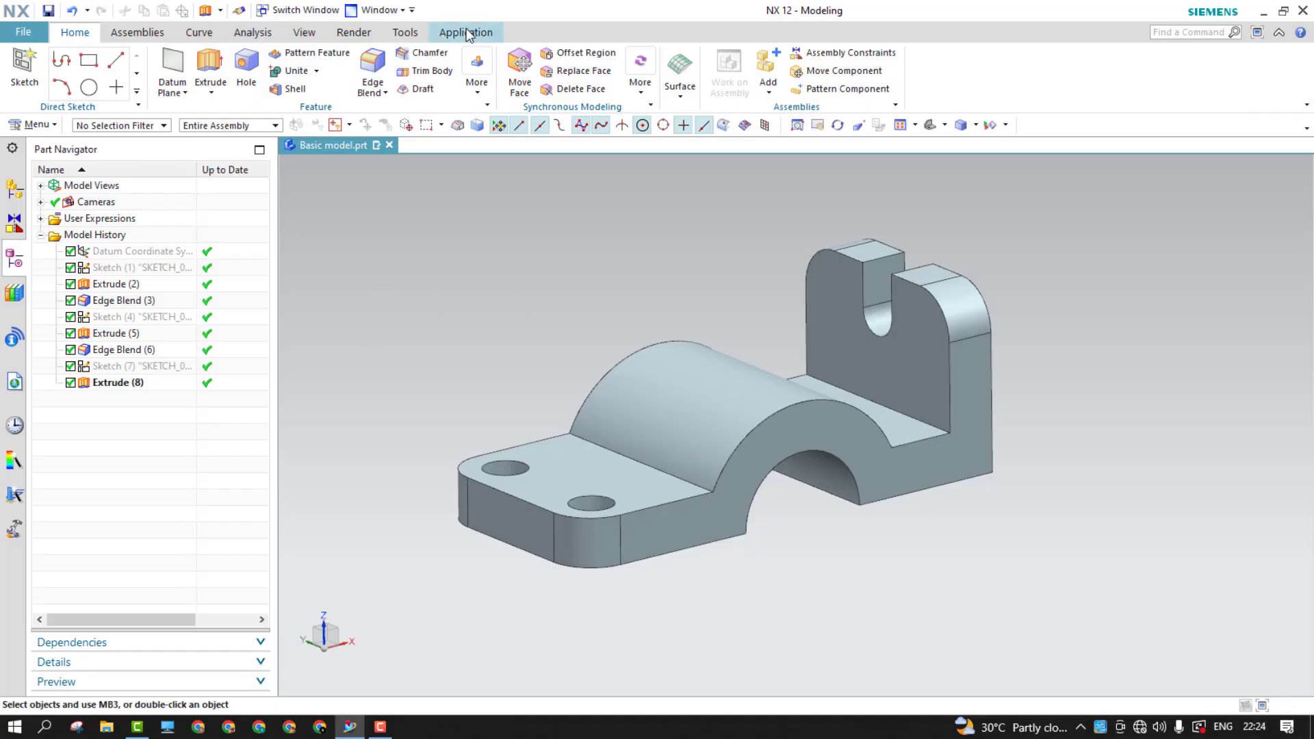
- Switch to Drafting and turn off automatic view creation for the new sheet
click(468, 32)
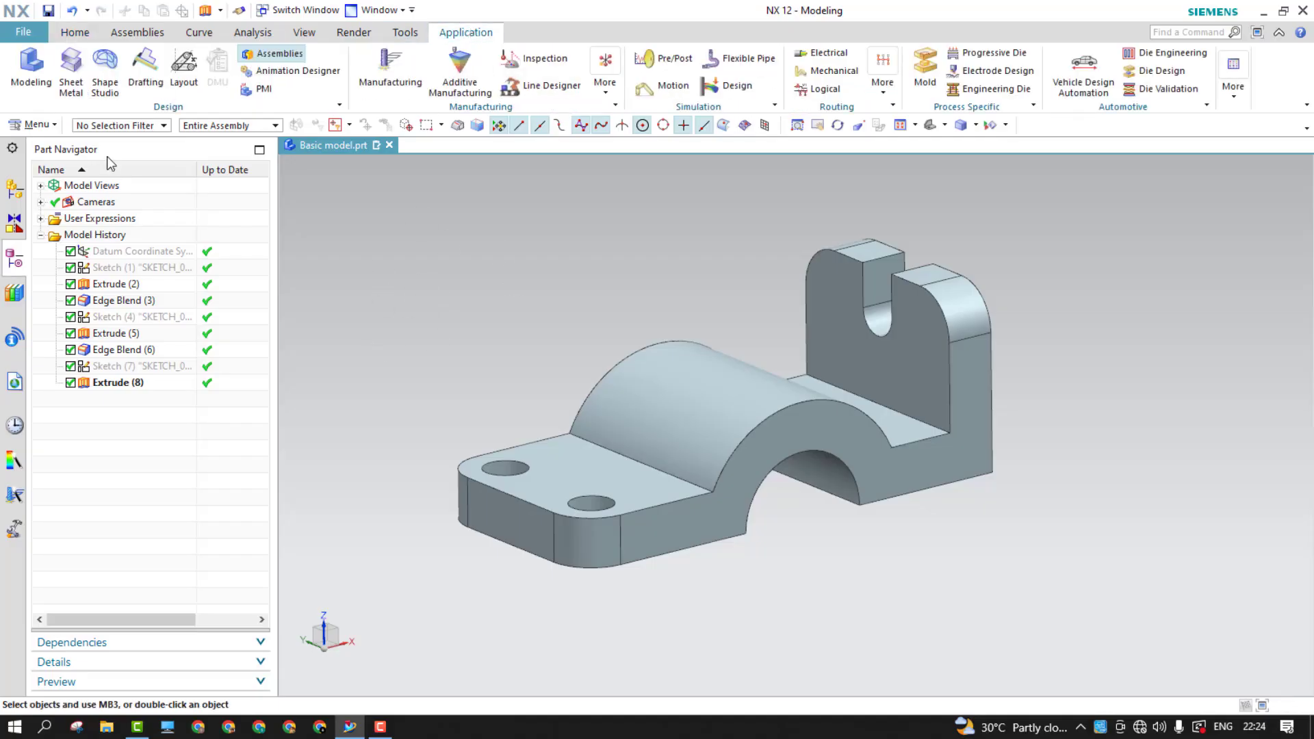
click(134, 75)
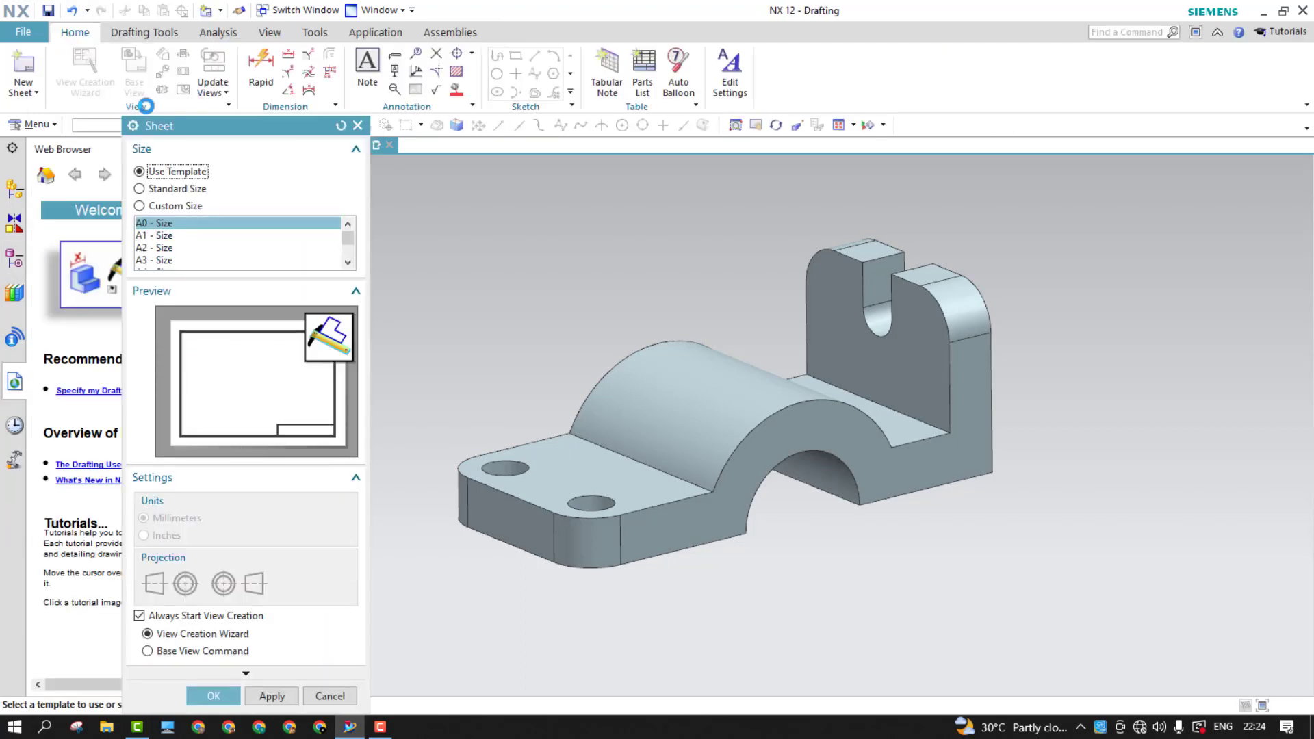
click(165, 259)
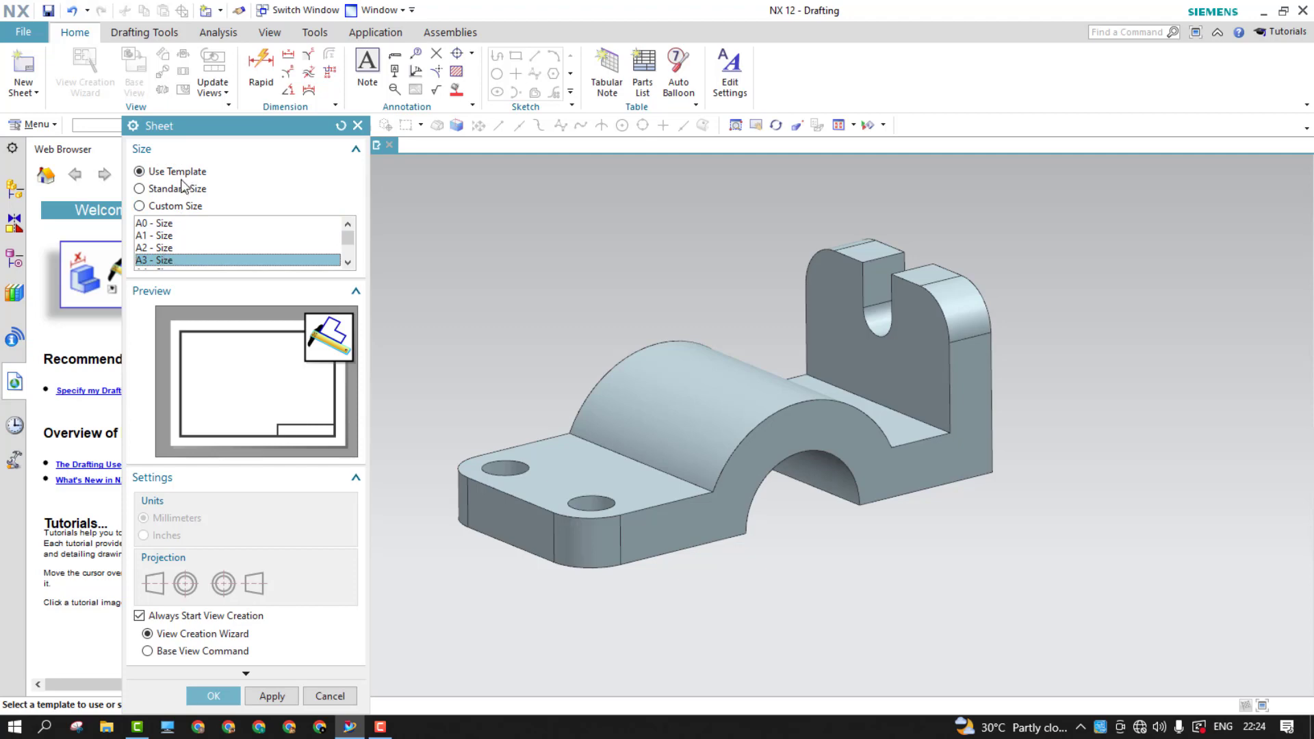
drag(258, 126, 518, 77)
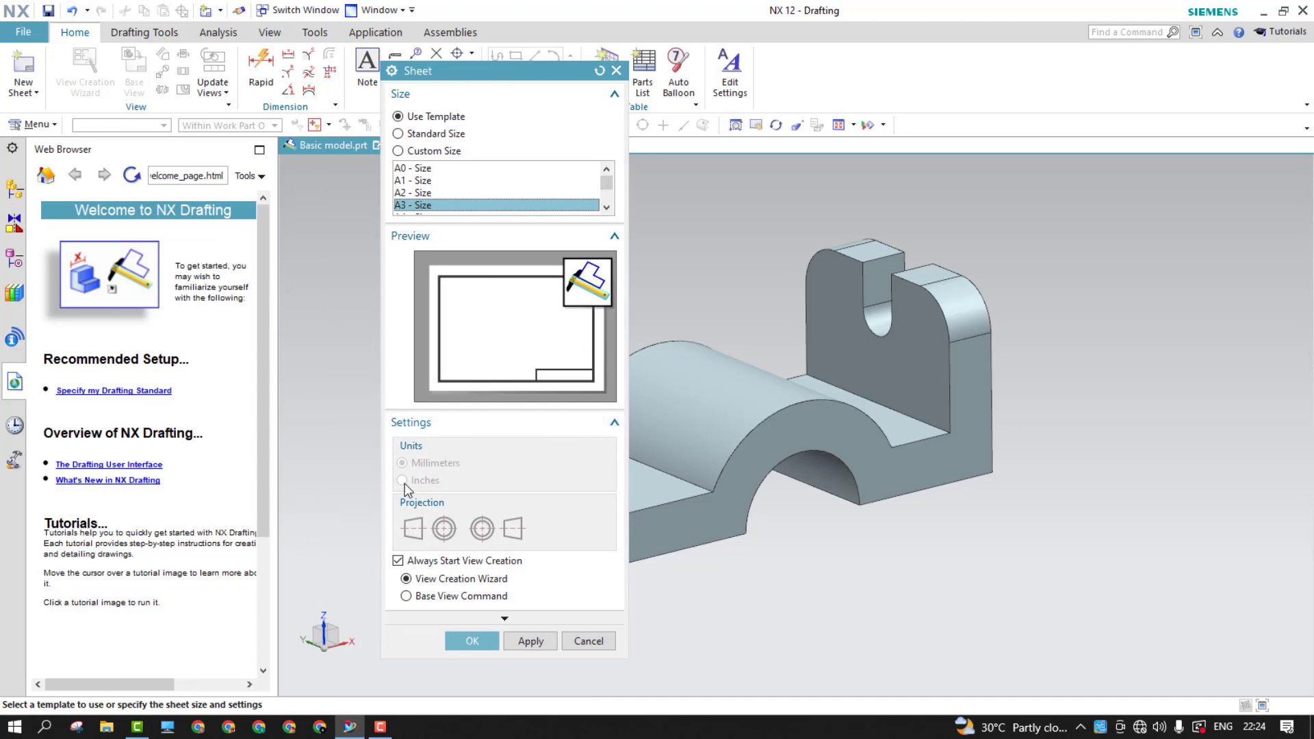
click(398, 561)
click(397, 561)
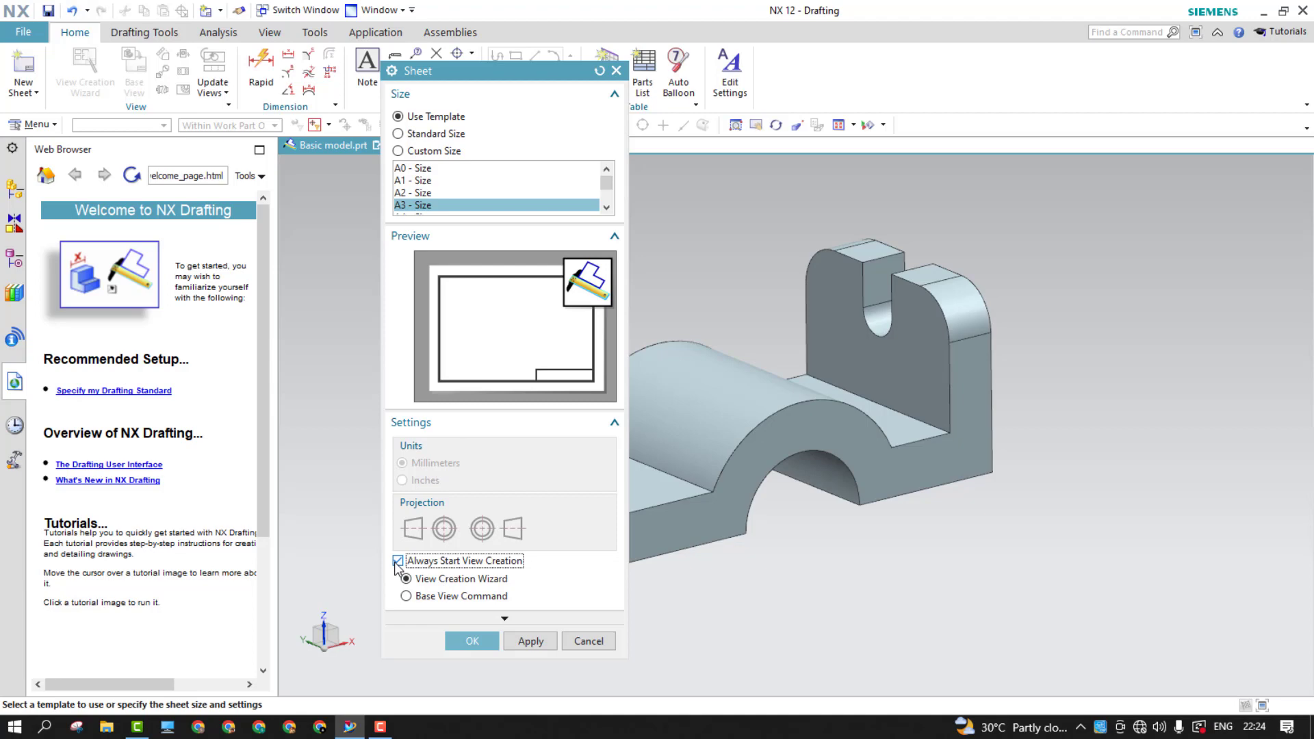
click(397, 561)
- Create Sheet 1 at standard size A3 297 x 420, 1:1 scale
click(504, 618)
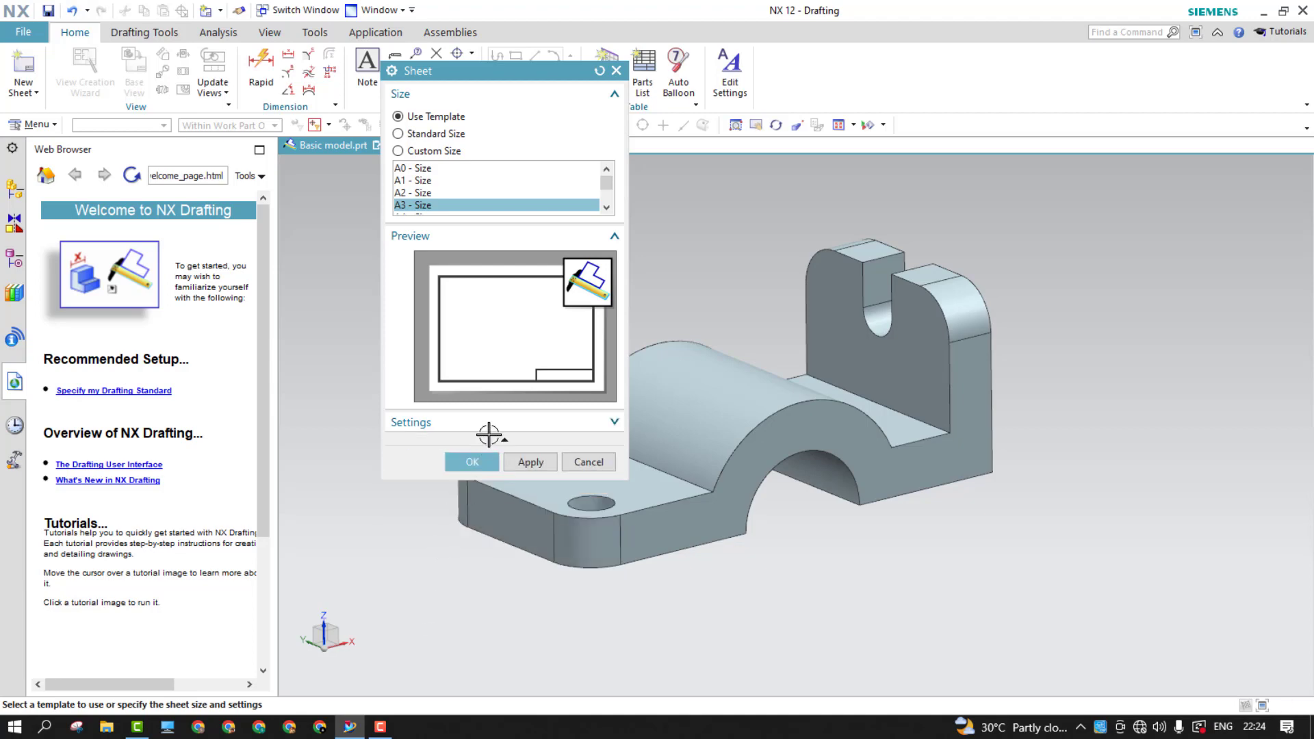
click(425, 135)
click(449, 408)
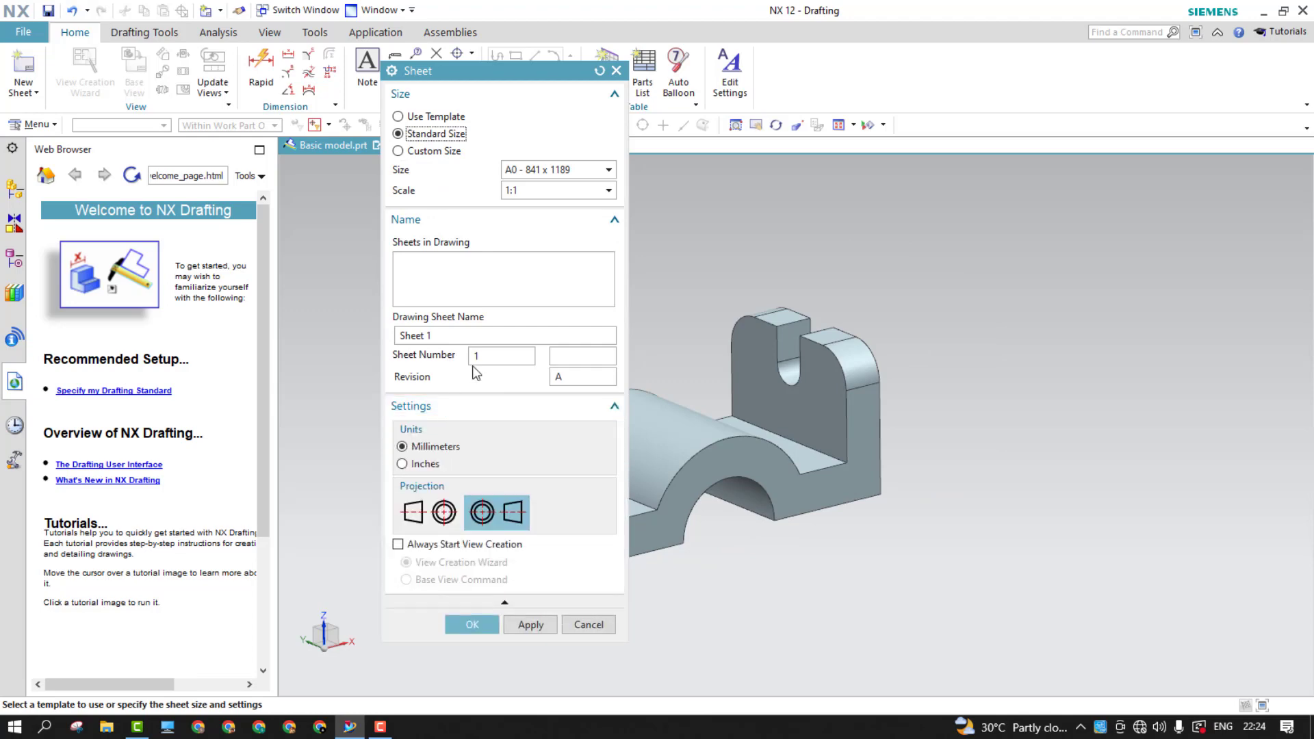
click(552, 171)
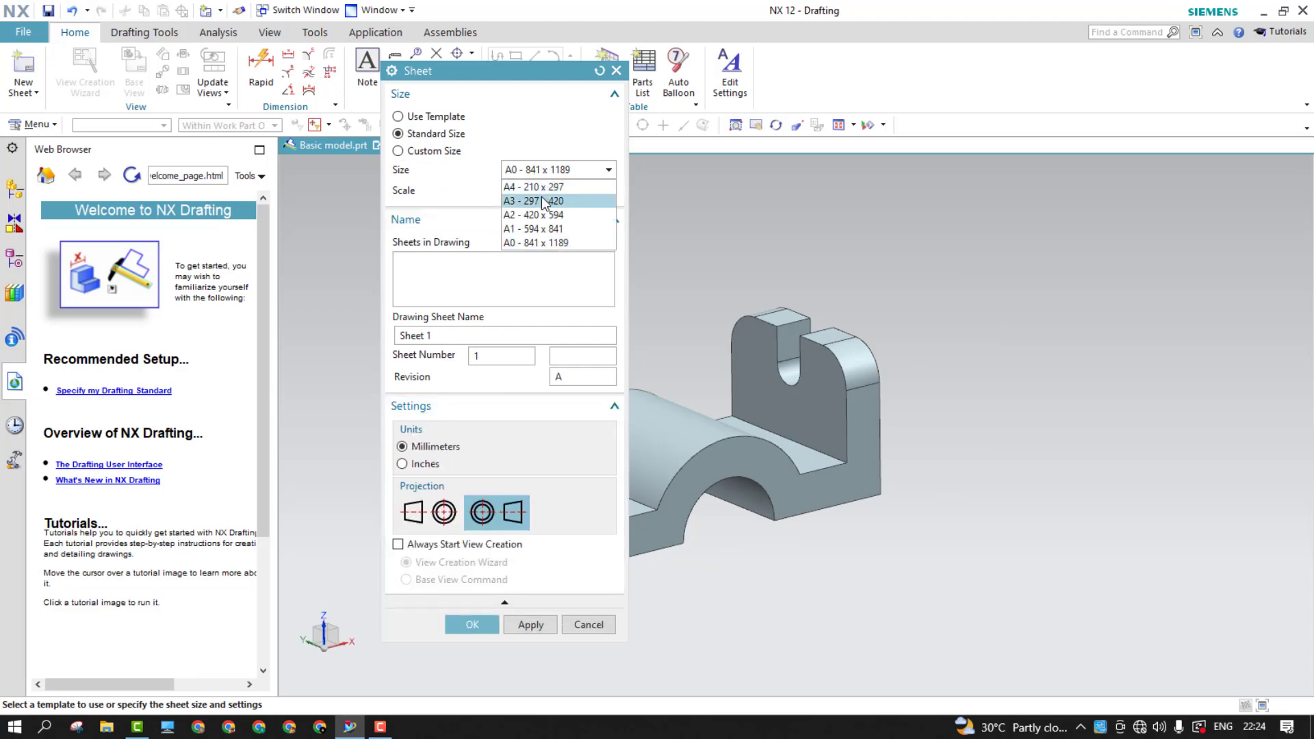
click(541, 201)
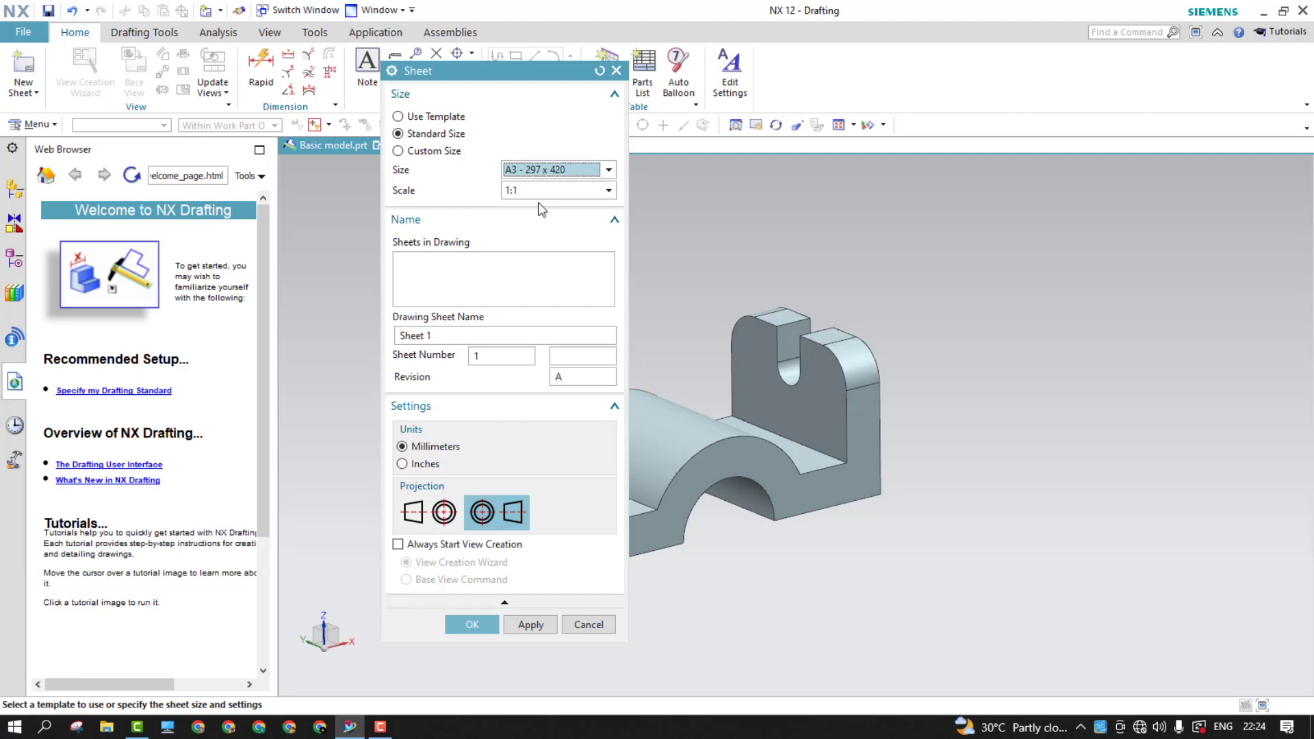
click(483, 623)
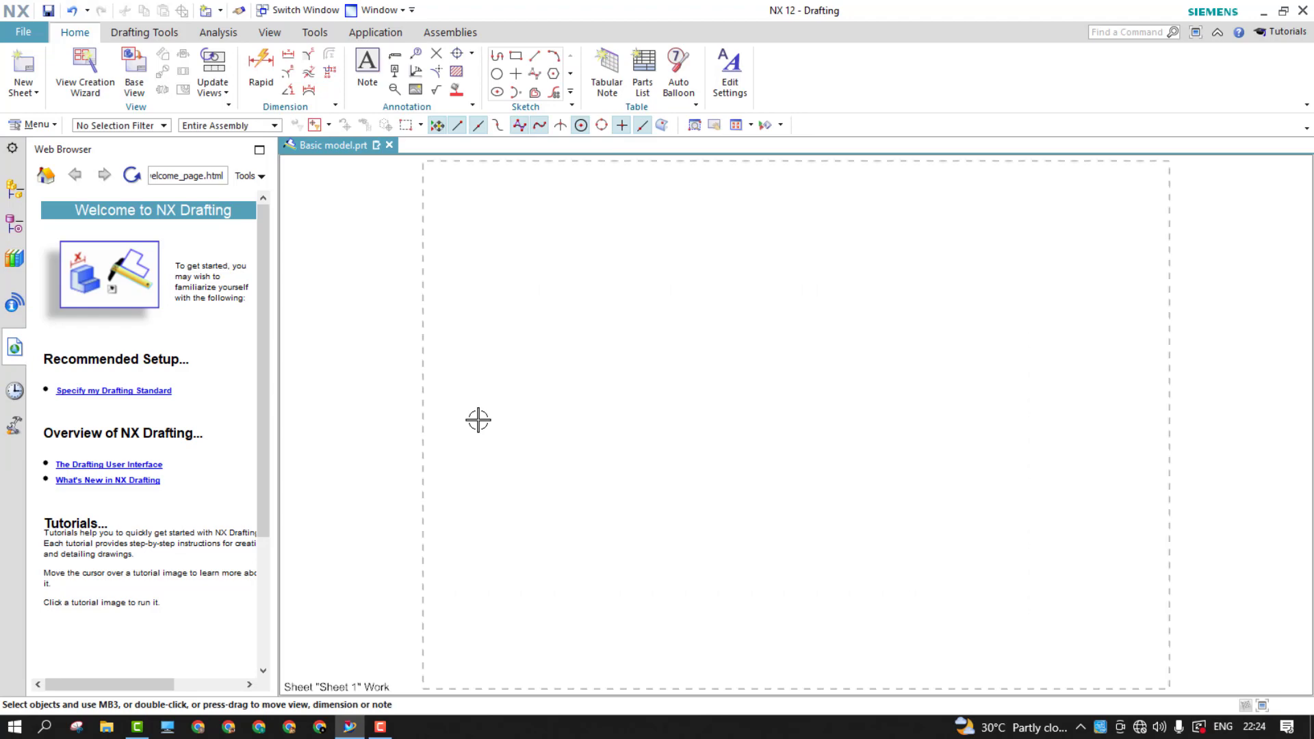
- Start the View Creation Wizard with the preview style set to Hidden Wireframe
click(478, 420)
click(80, 86)
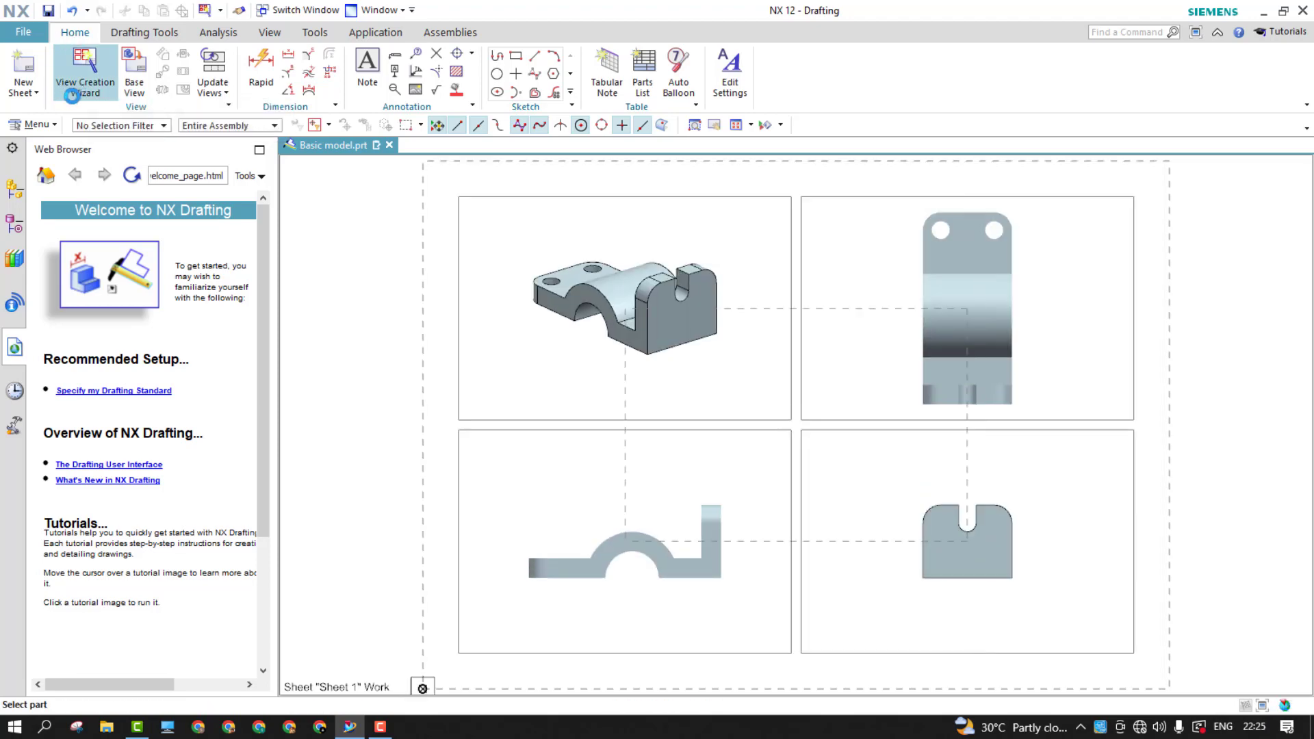
drag(649, 72, 348, 91)
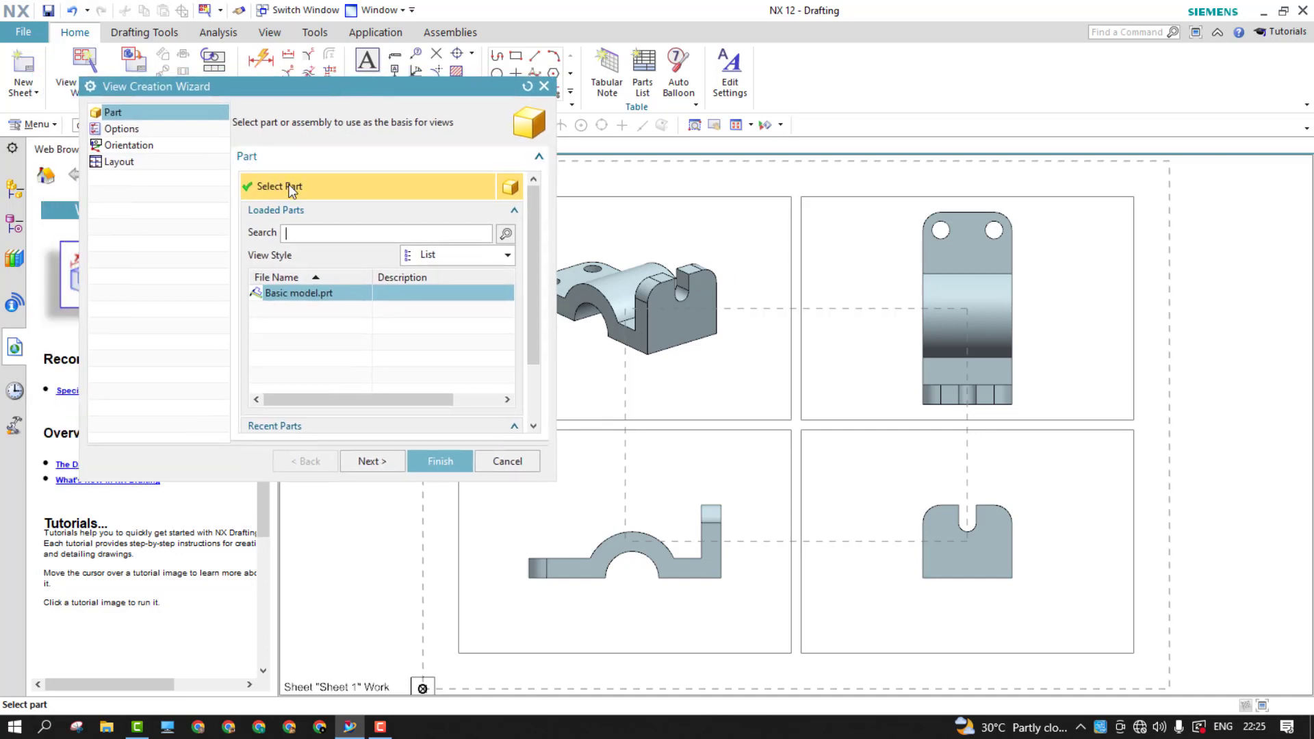
click(110, 129)
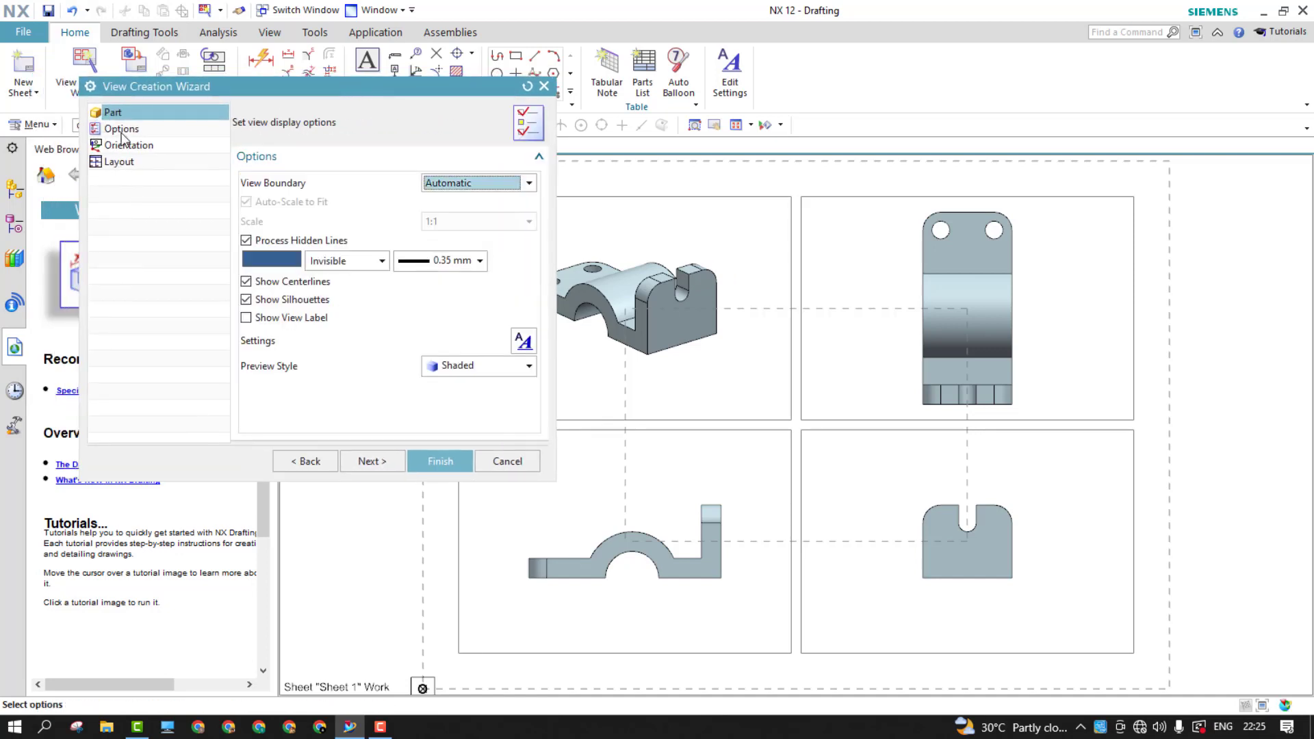
click(457, 366)
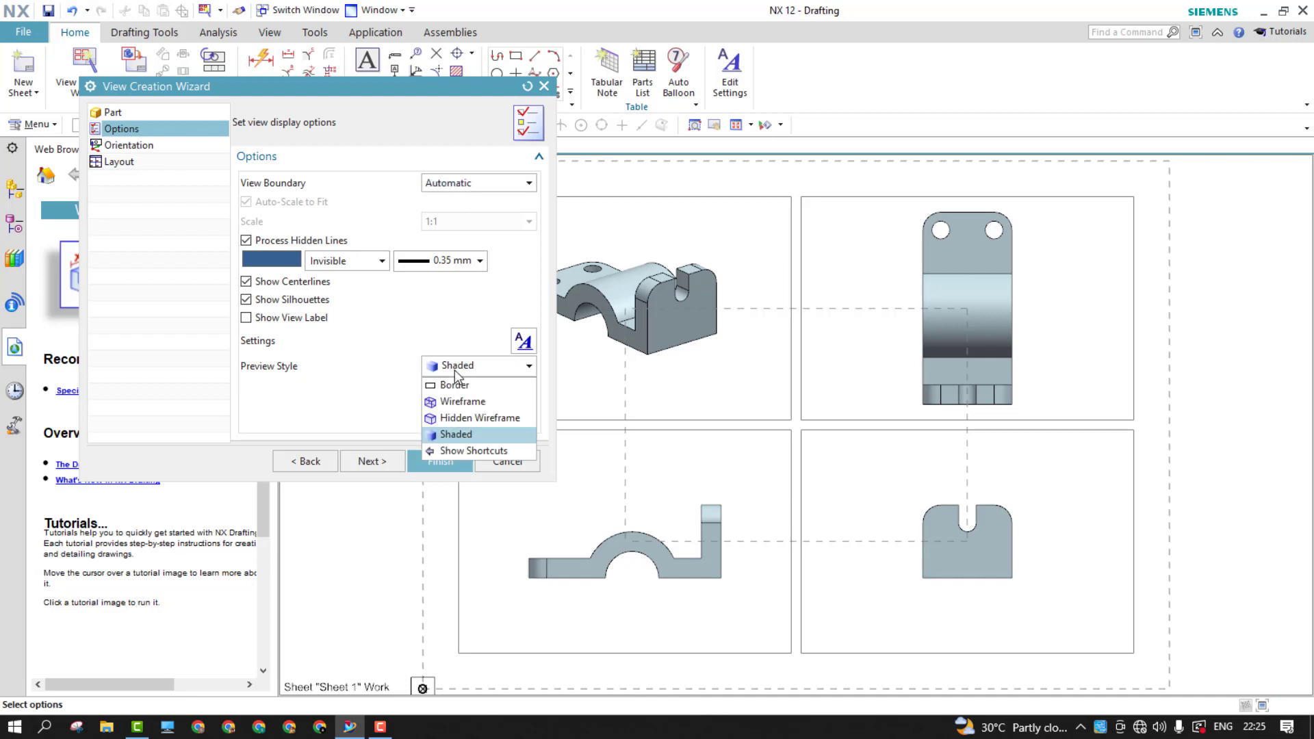
click(451, 417)
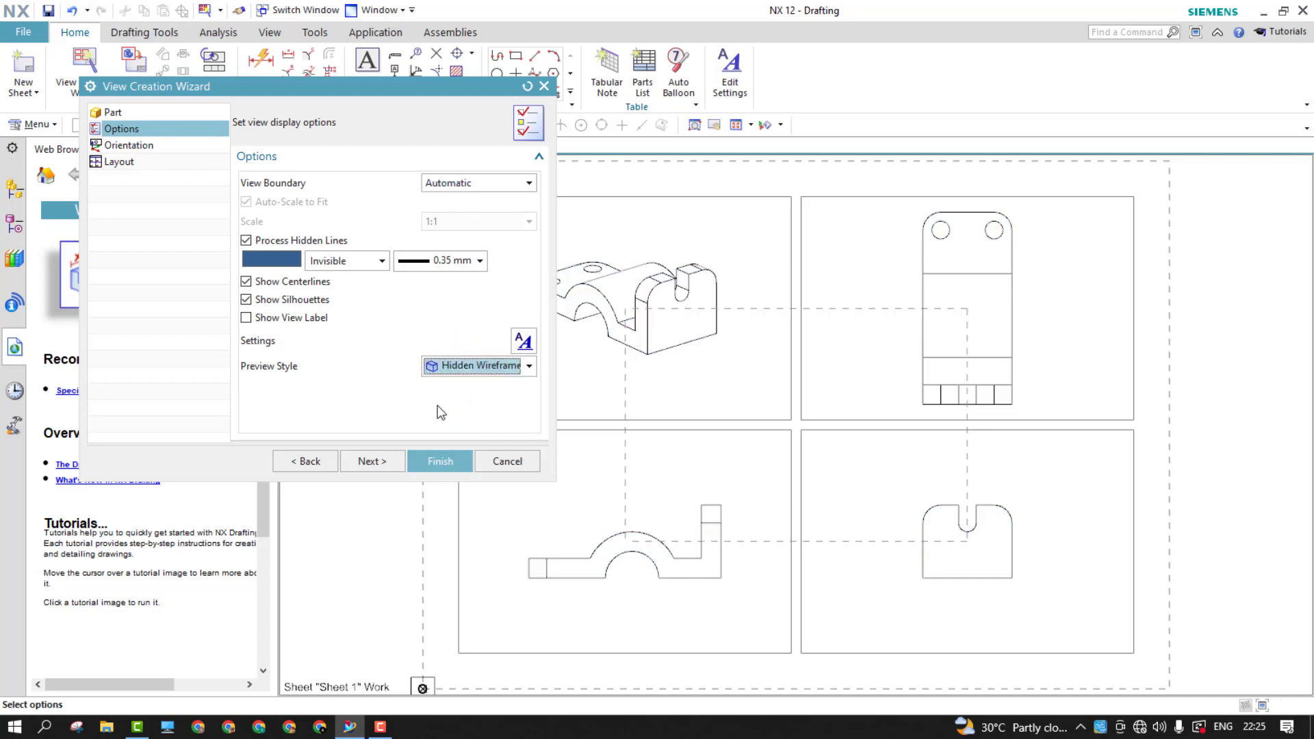
- Lay out a right-side projected view and a top-right isometric view
click(150, 145)
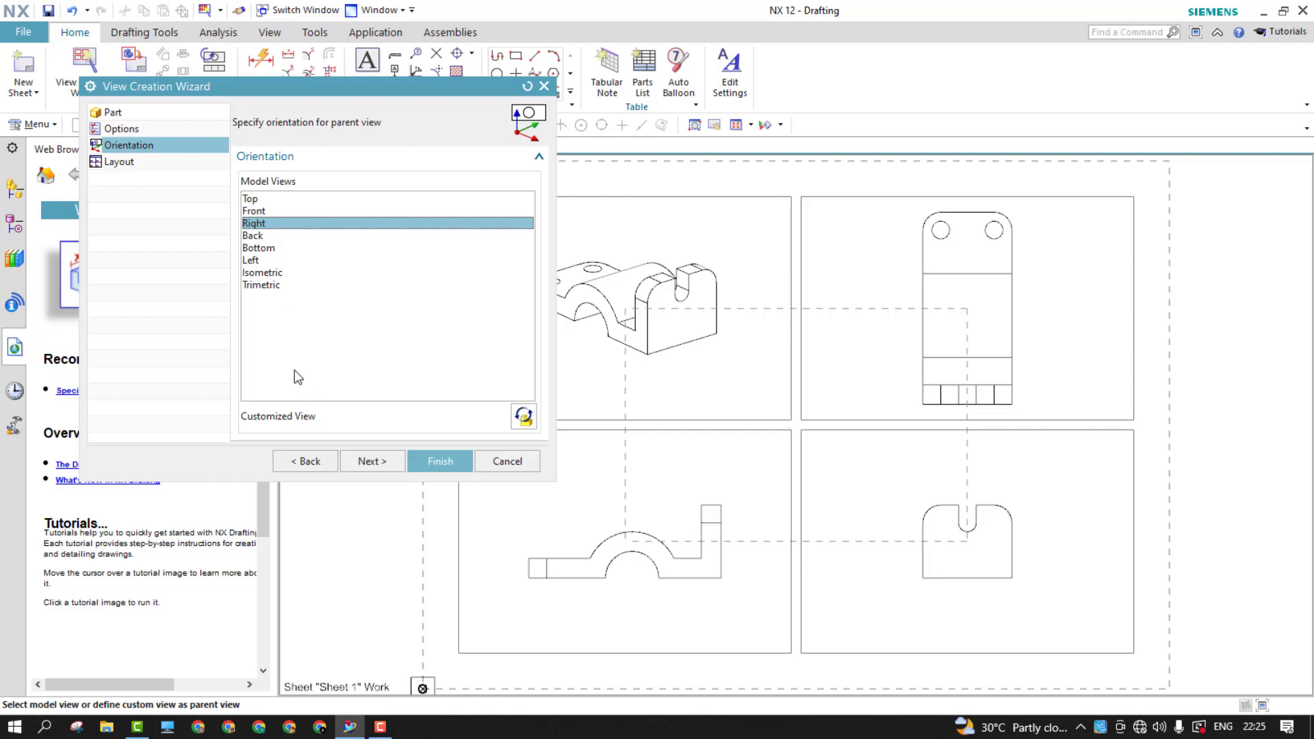
click(122, 164)
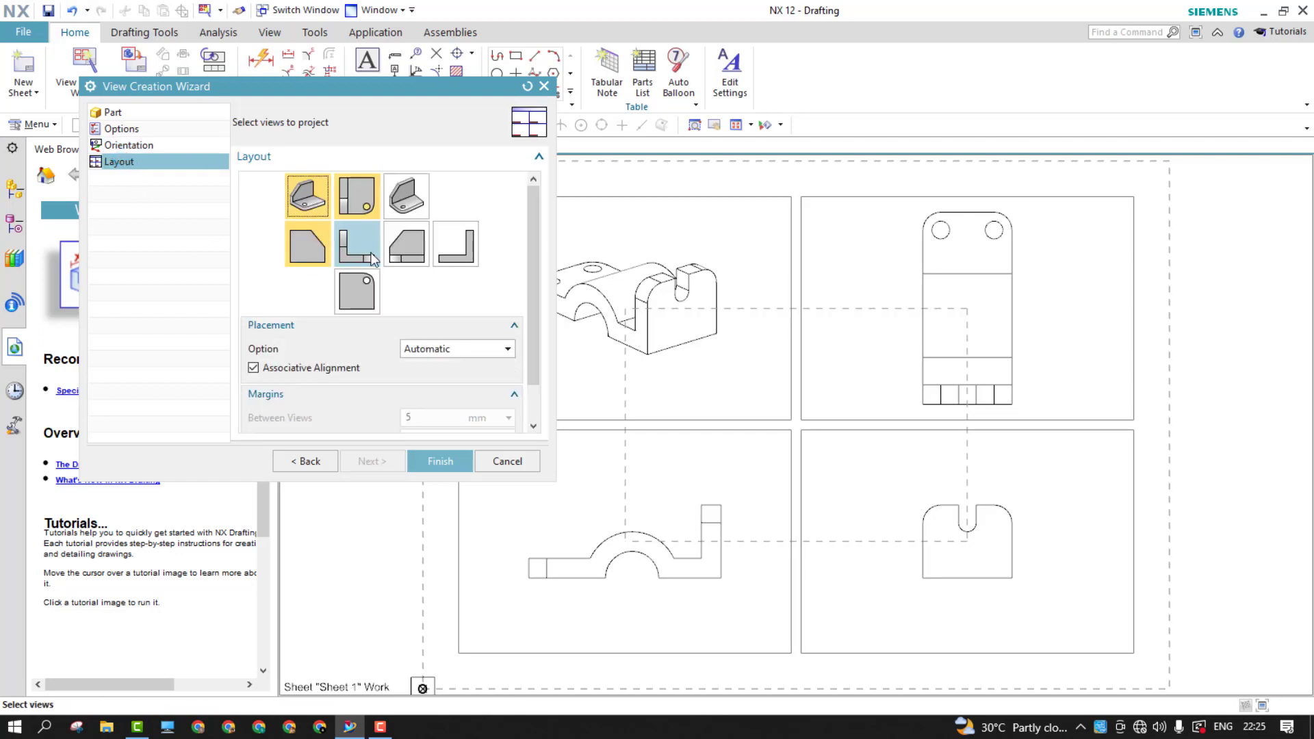
click(406, 258)
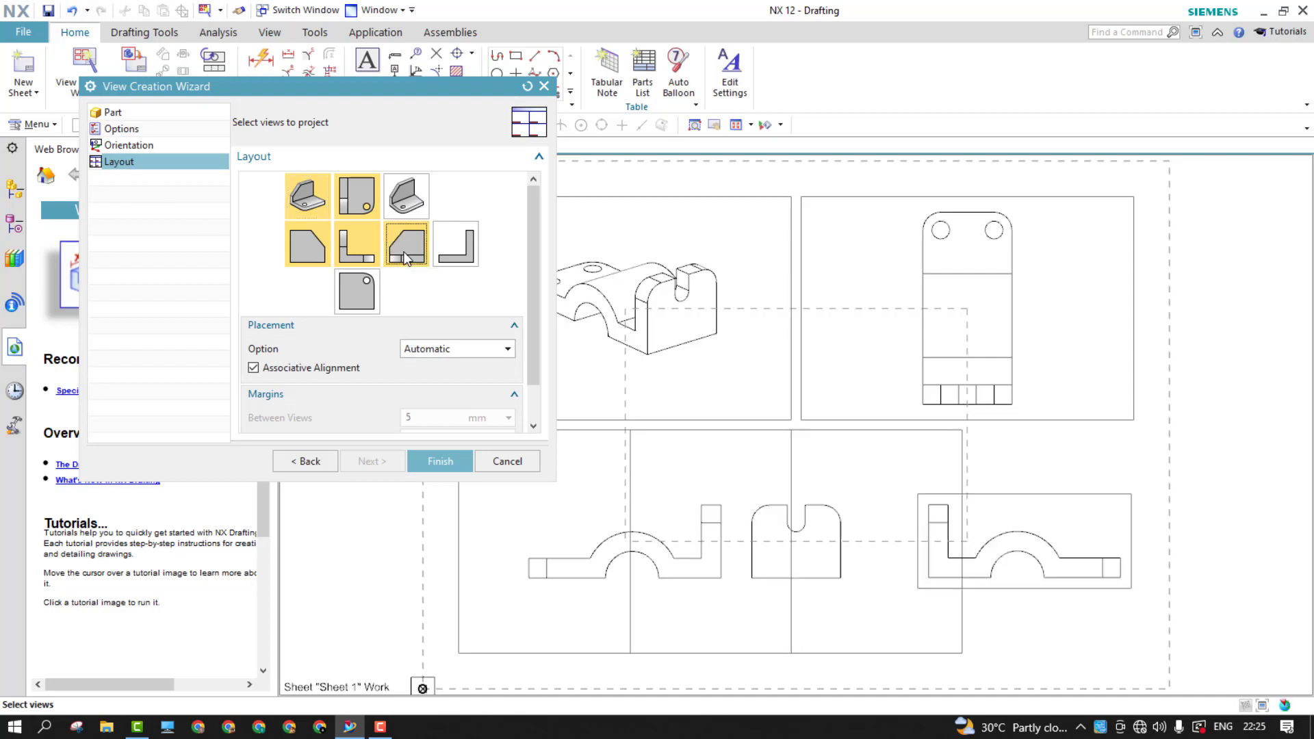
click(316, 257)
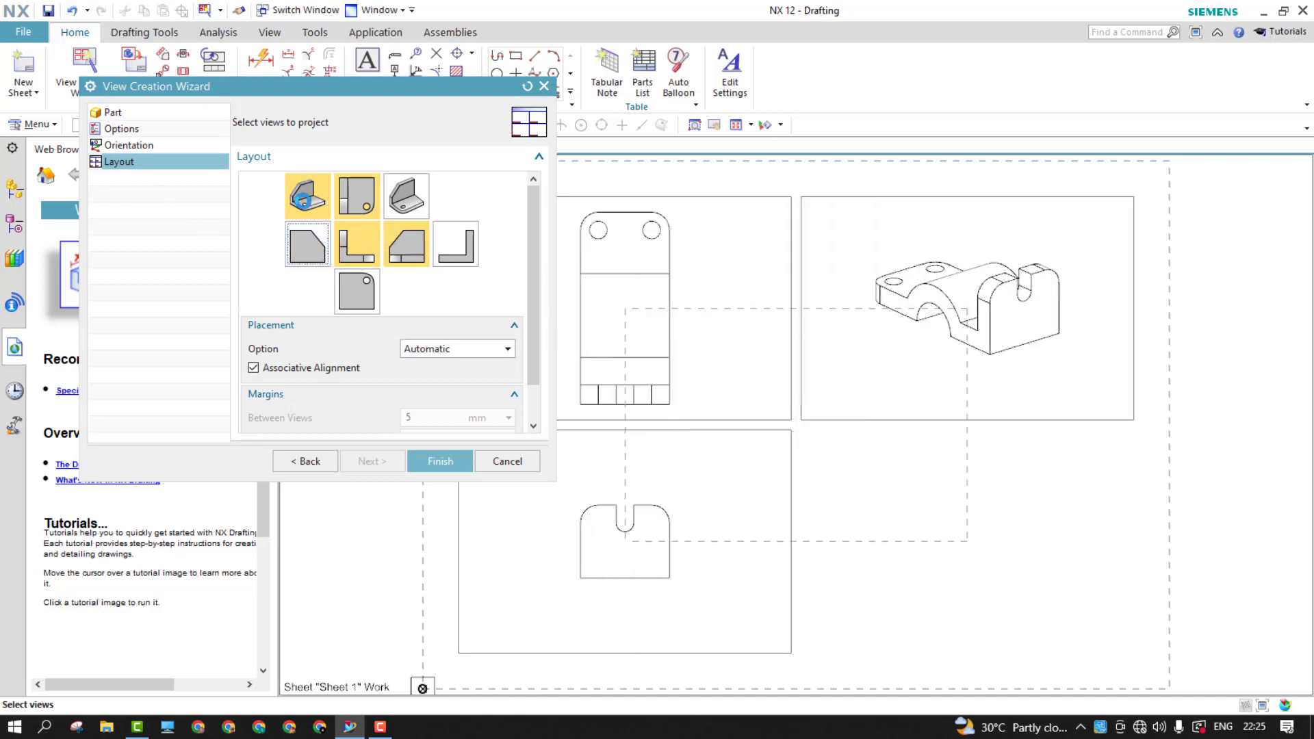
click(310, 200)
click(407, 205)
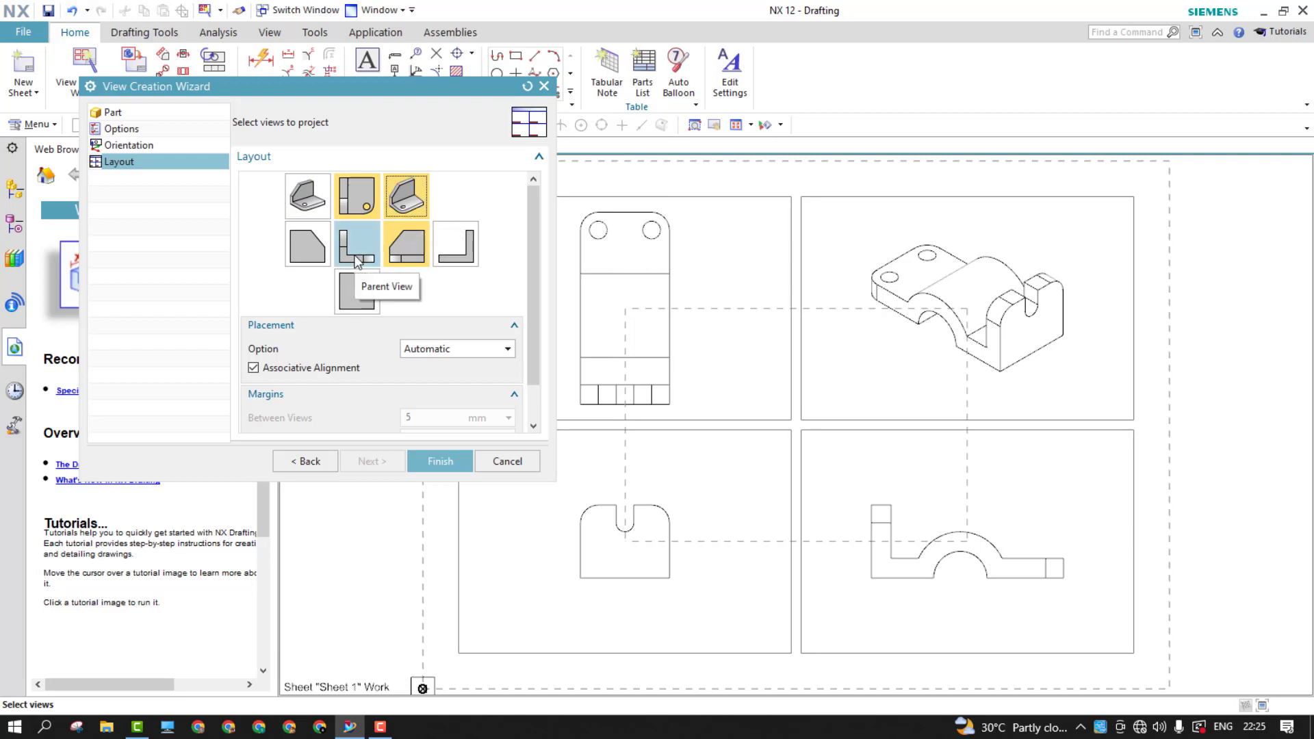
click(354, 284)
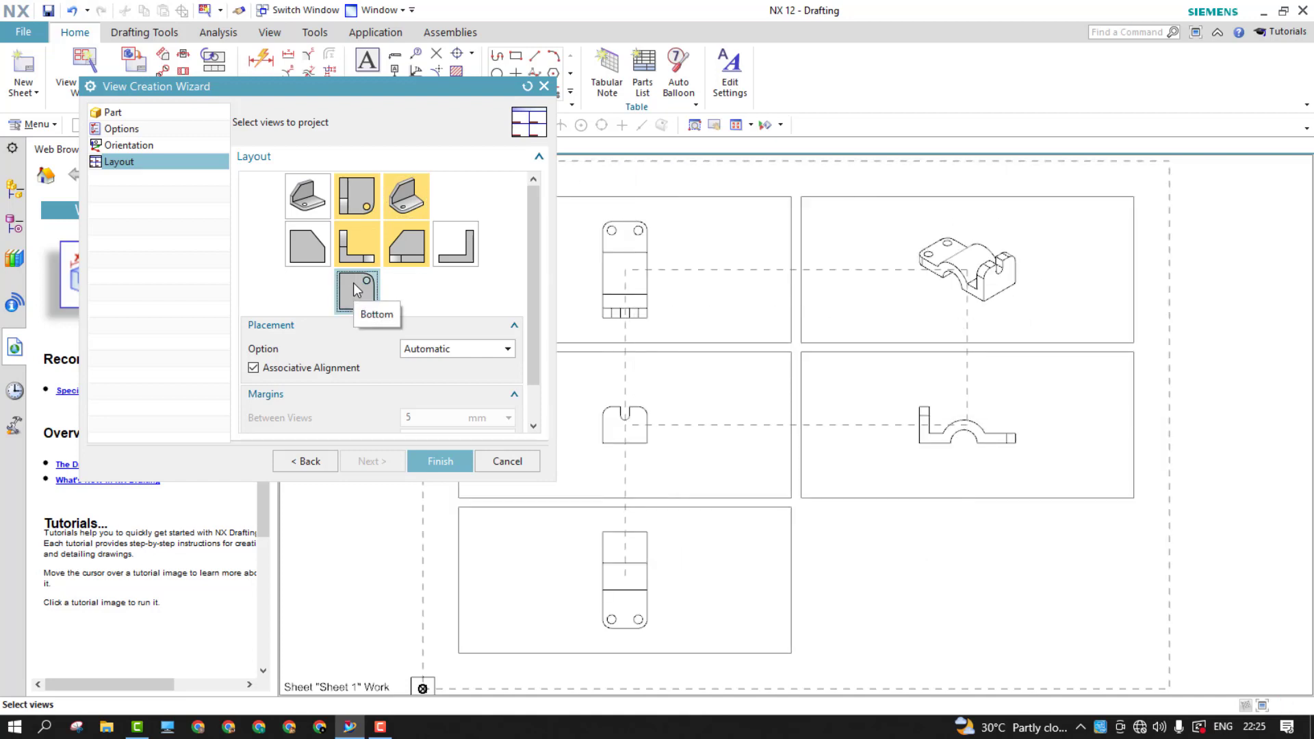
click(353, 277)
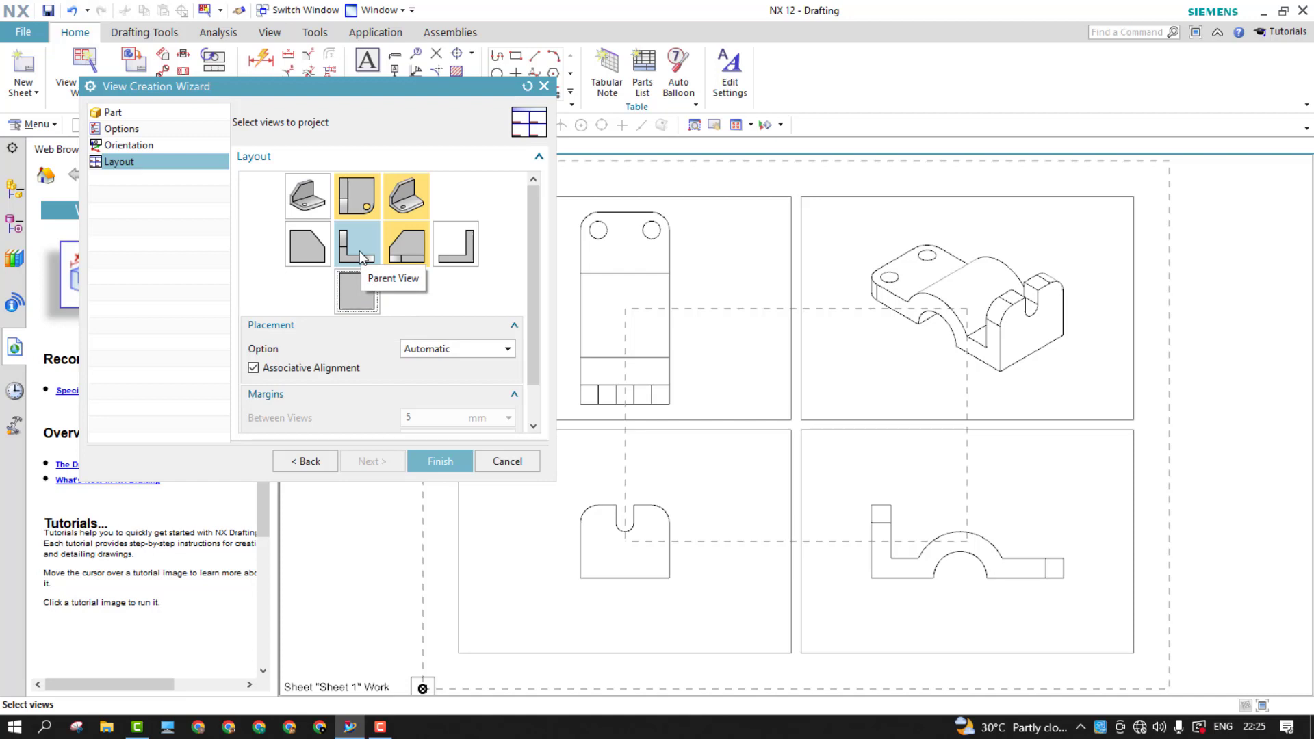
- Make Front the parent view orientation and create the four views
click(150, 144)
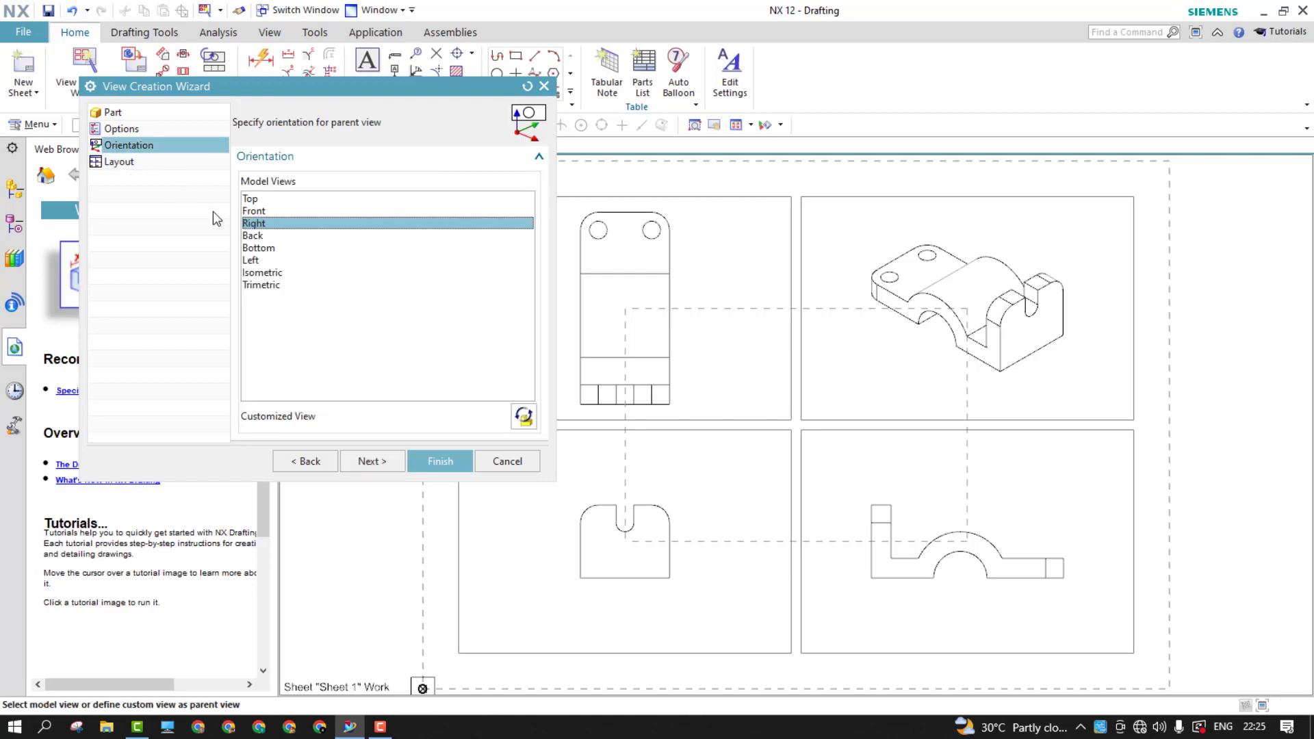
click(259, 212)
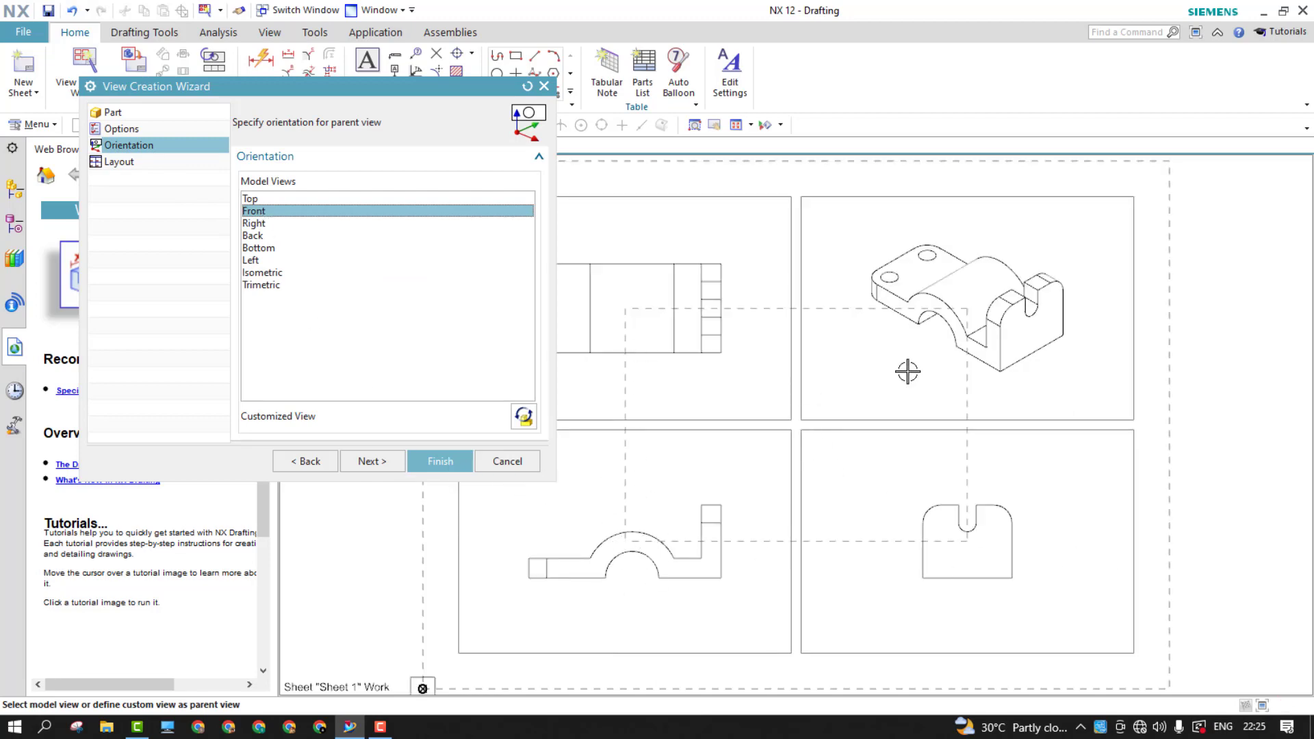
click(430, 462)
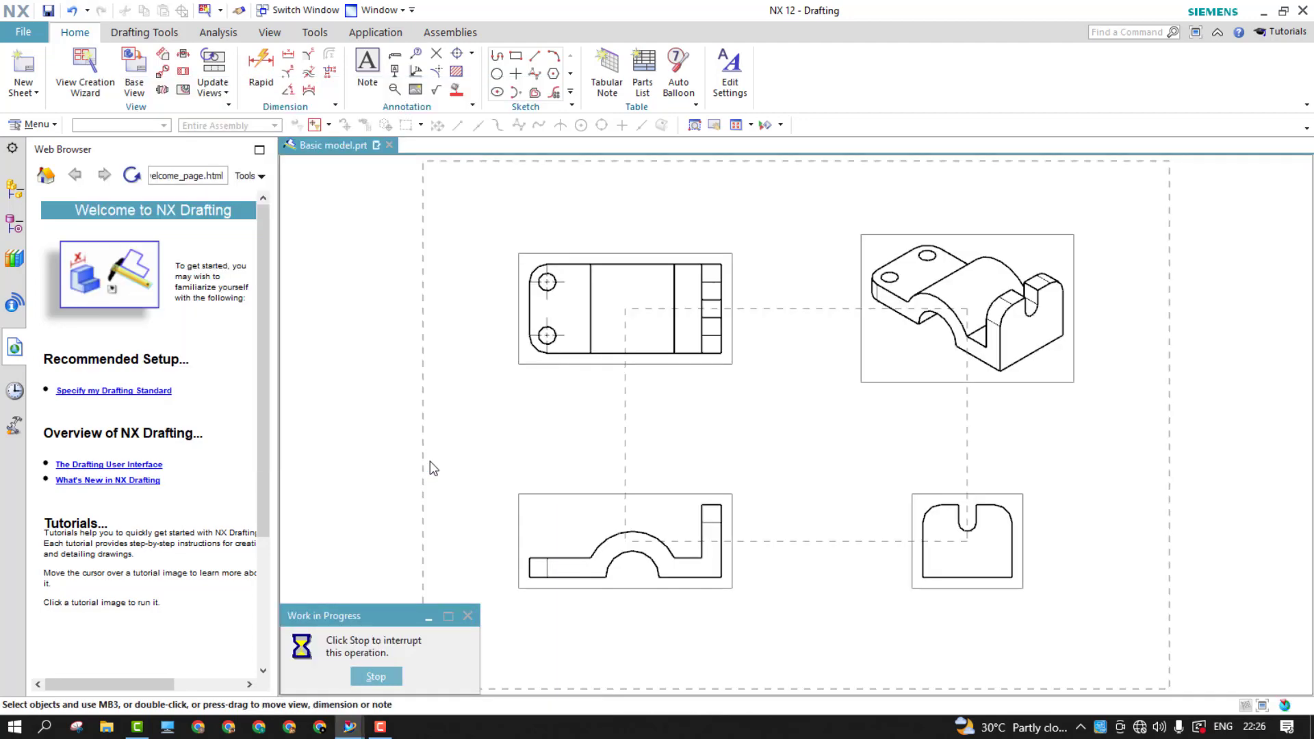
- Uncheck Border Display in the Drafting Preferences view workflow settings
click(31, 125)
mouse_move(40, 319)
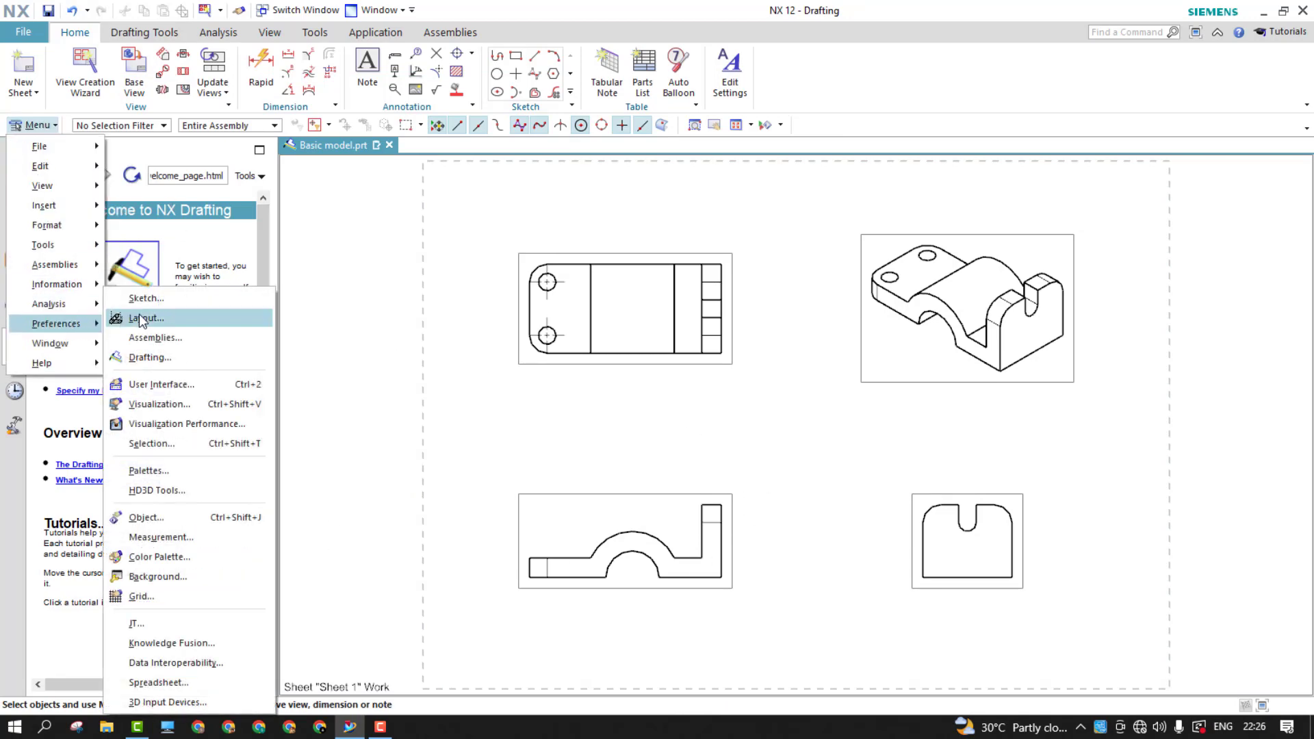
click(146, 358)
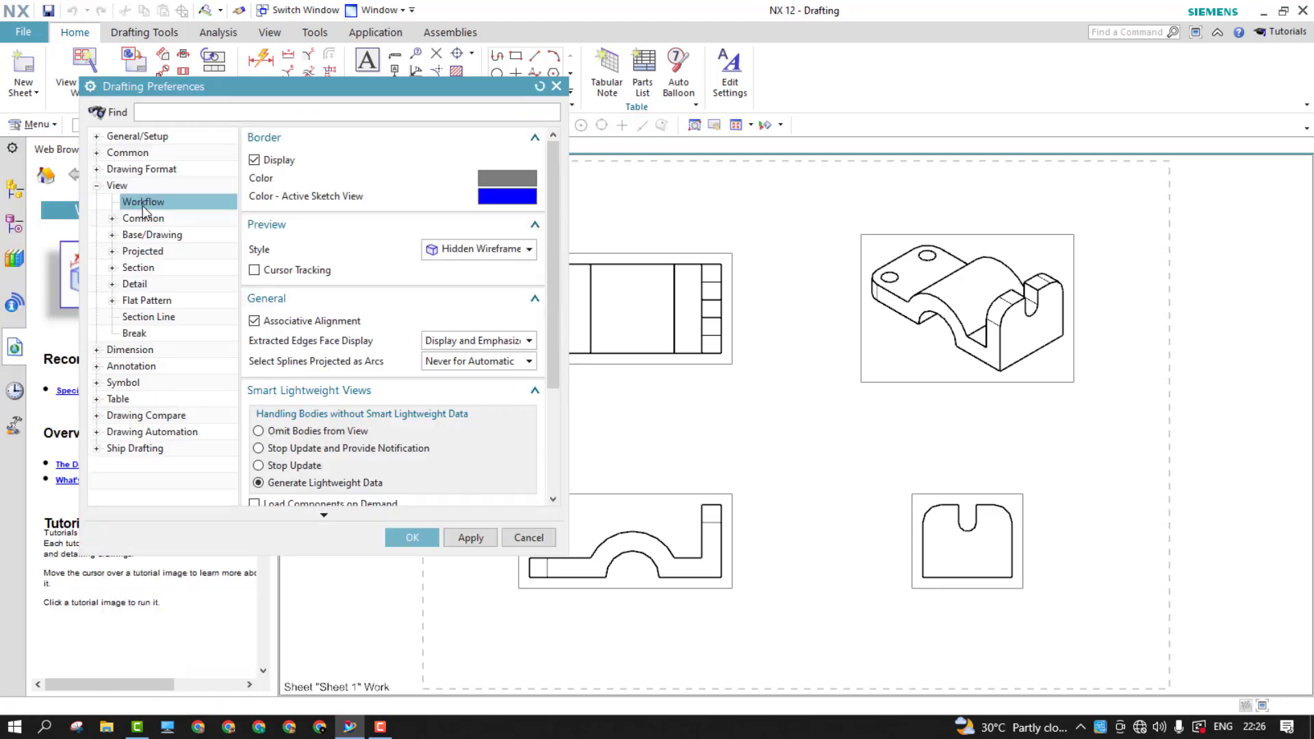
click(266, 160)
click(407, 538)
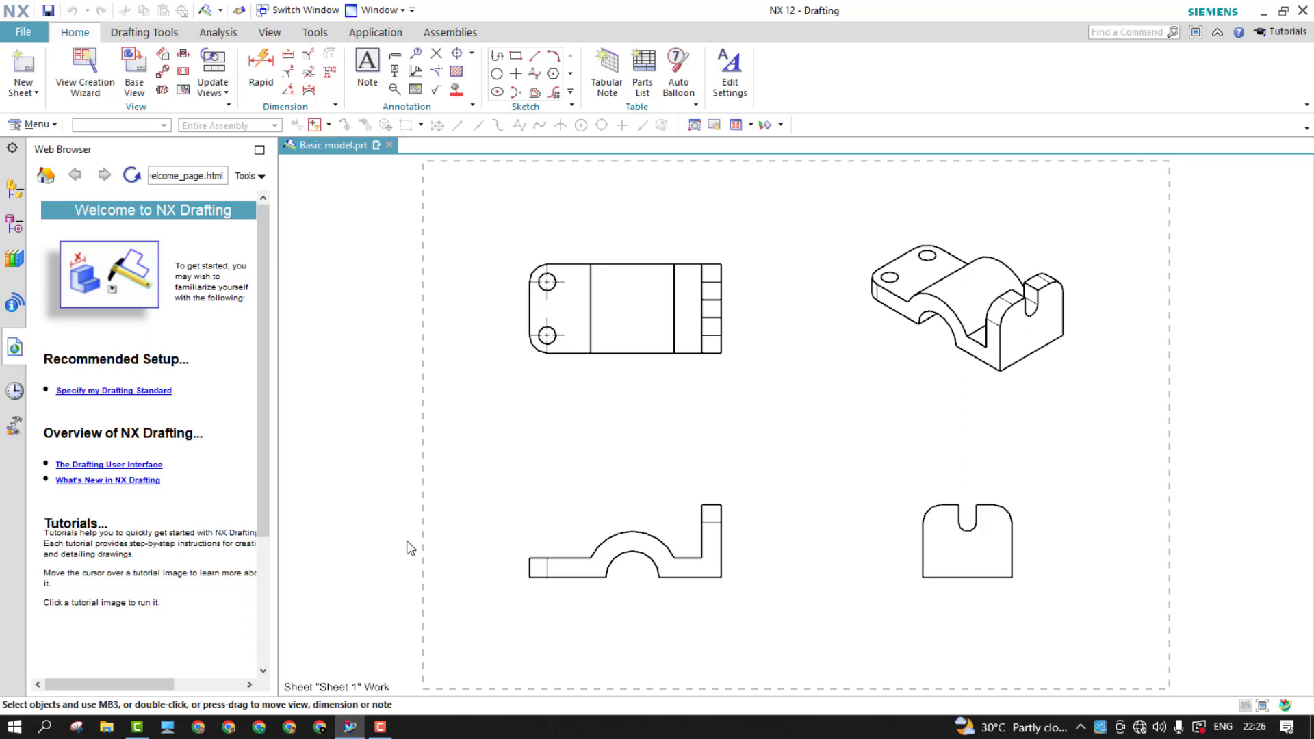
- Search 'feature Paramete' in Find a Command and open Feature Parameters
click(1112, 32)
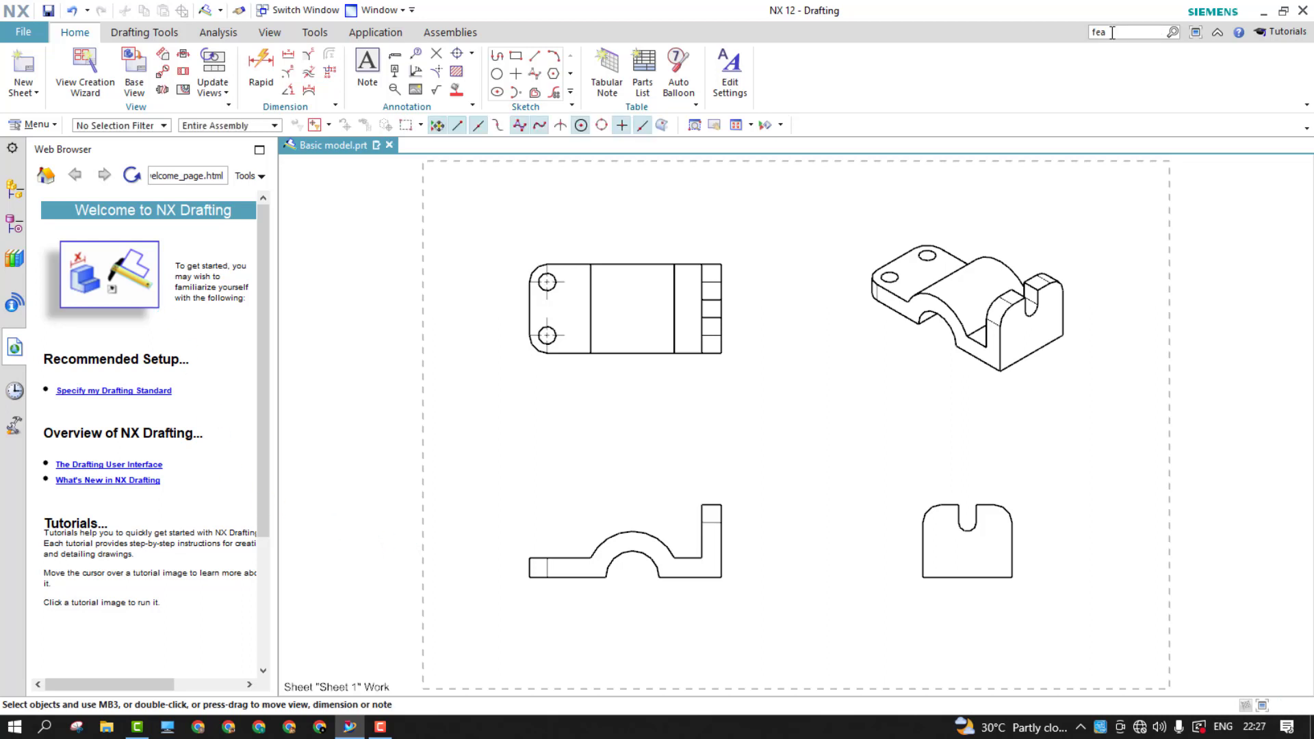
text(feature Paramete)
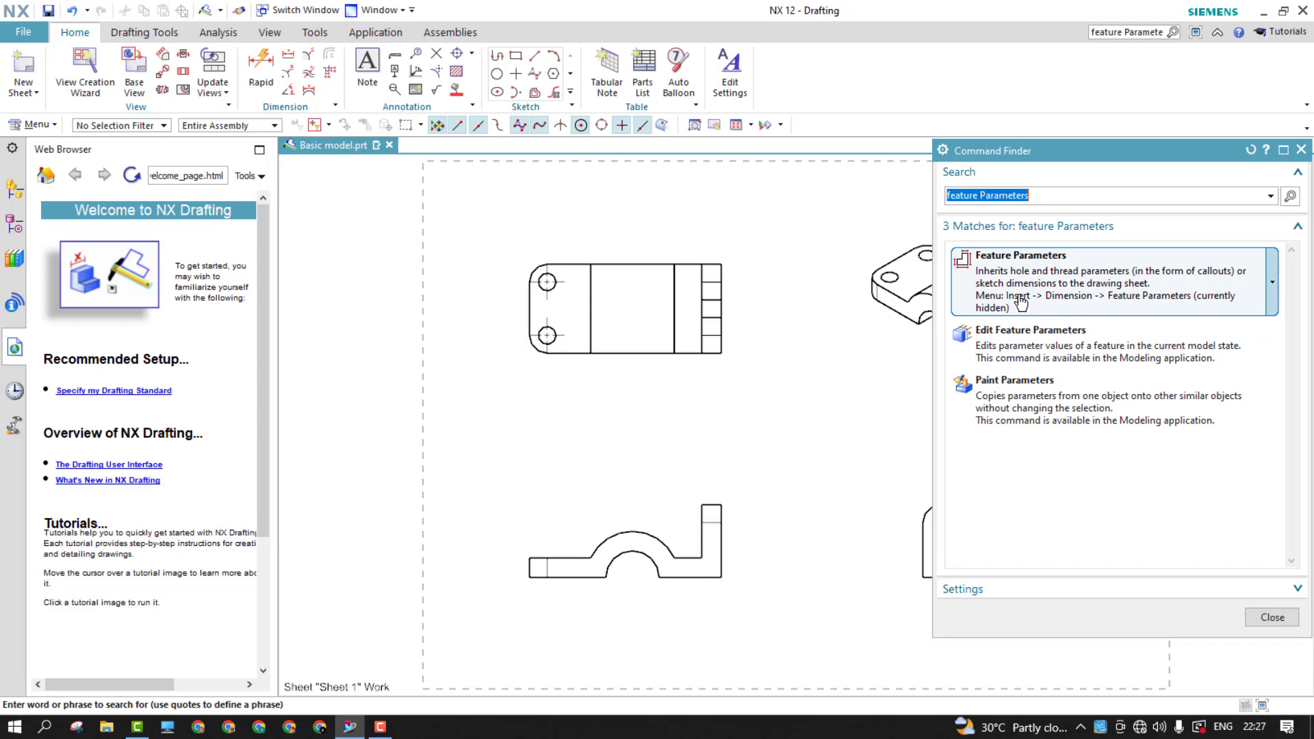
click(1021, 302)
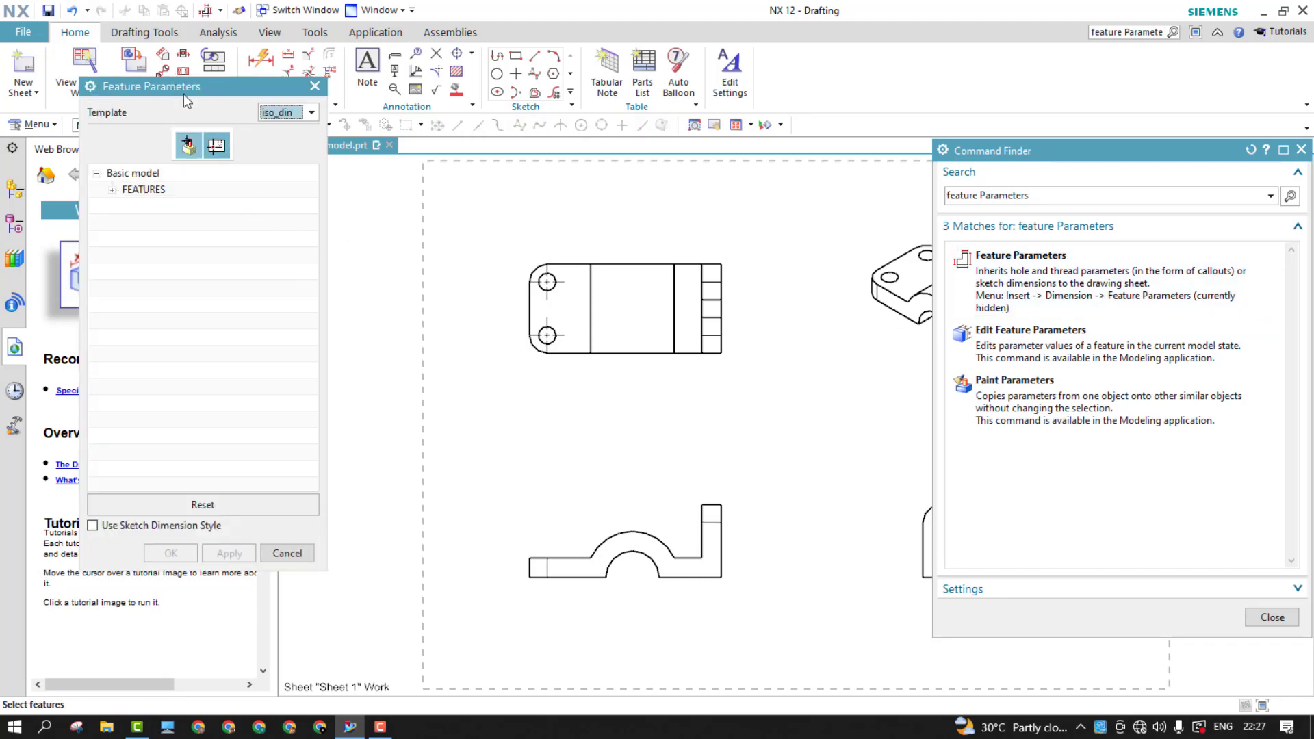
- Close the search results and select SKETCH_000, SKETCH_001 and SKETCH_002 under FEATURES
drag(185, 94, 246, 119)
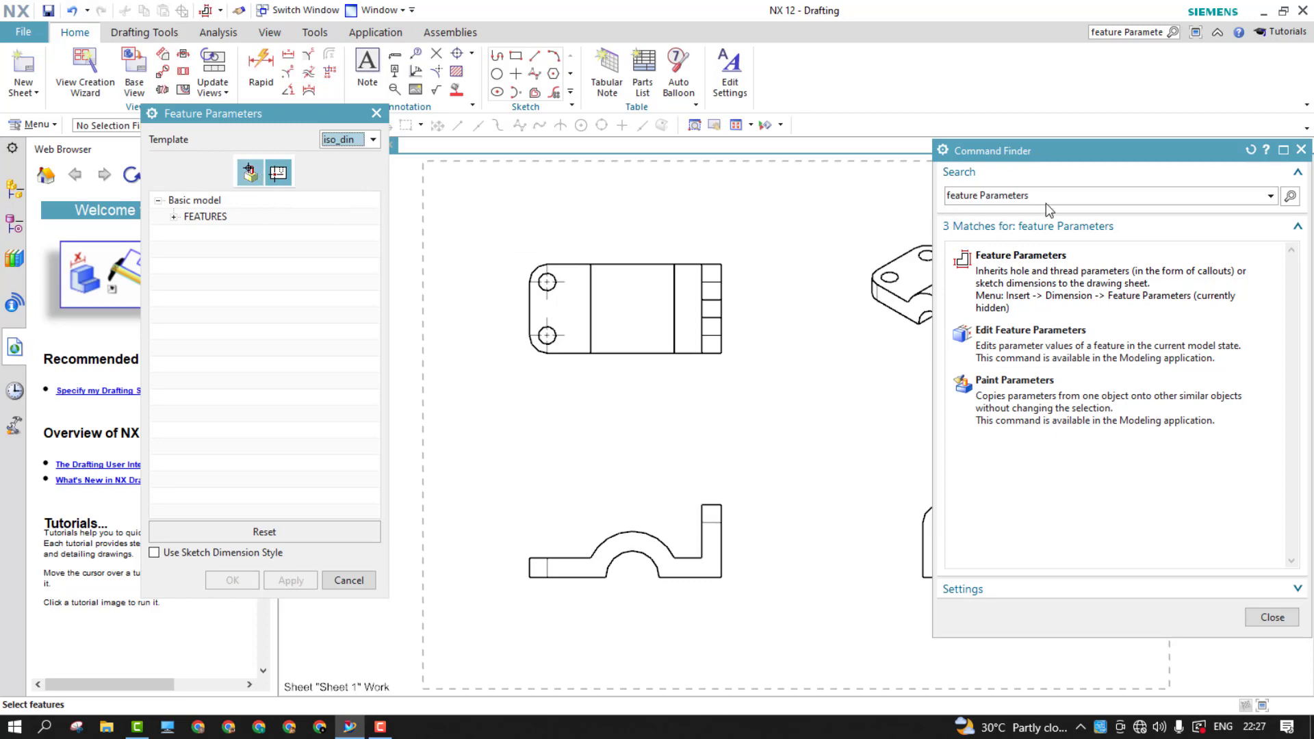
drag(1223, 155, 1083, 212)
click(1162, 211)
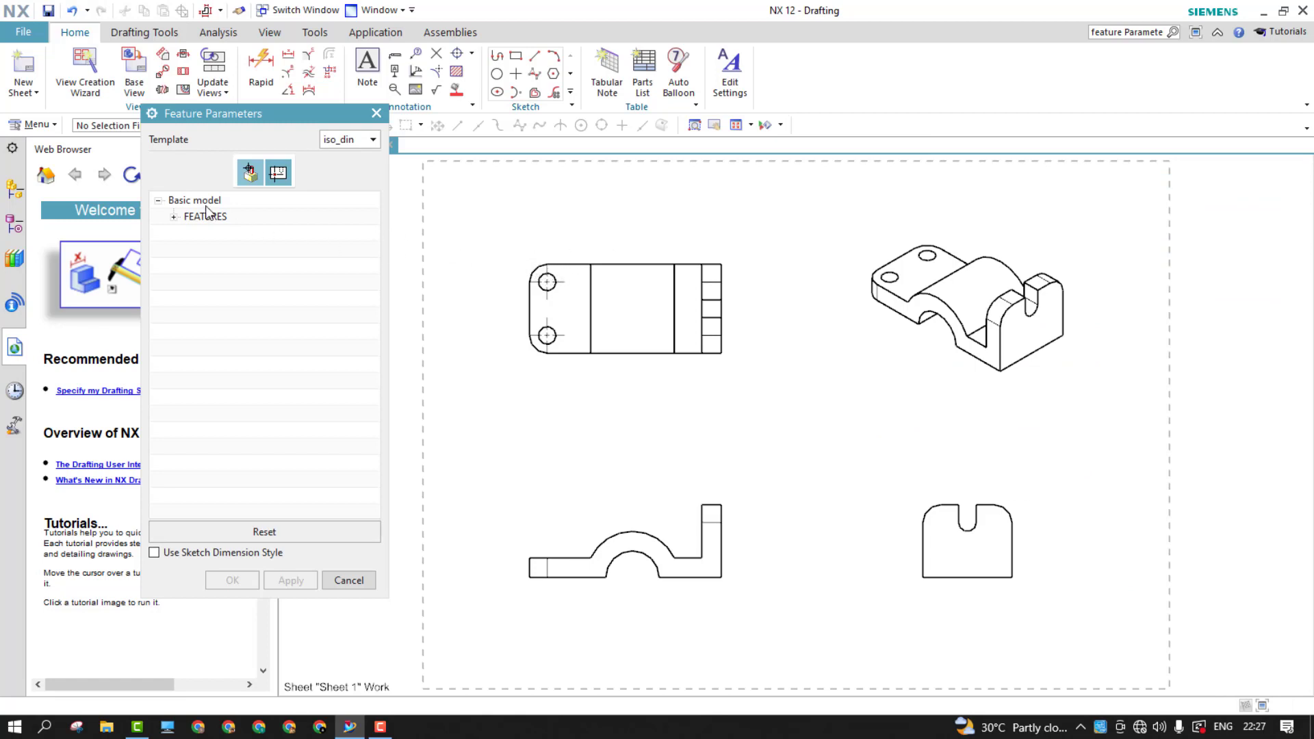
click(175, 216)
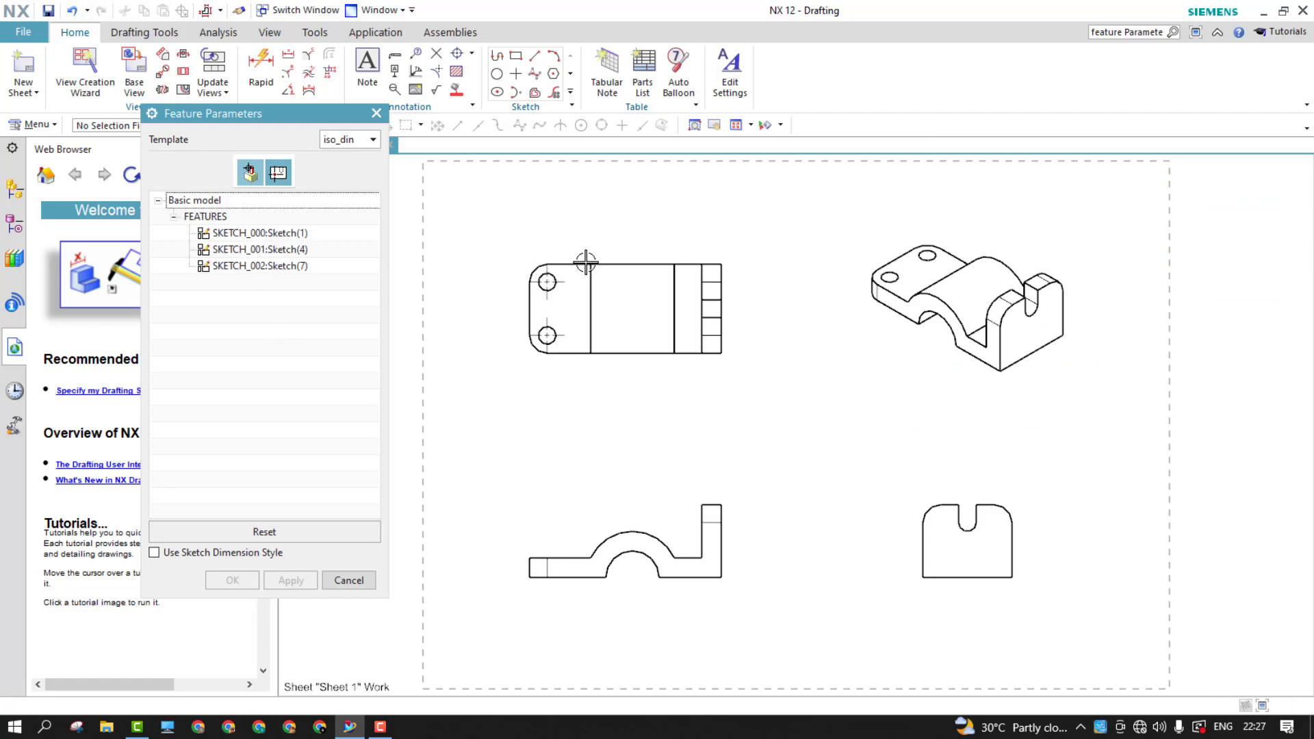
click(258, 268)
click(251, 248)
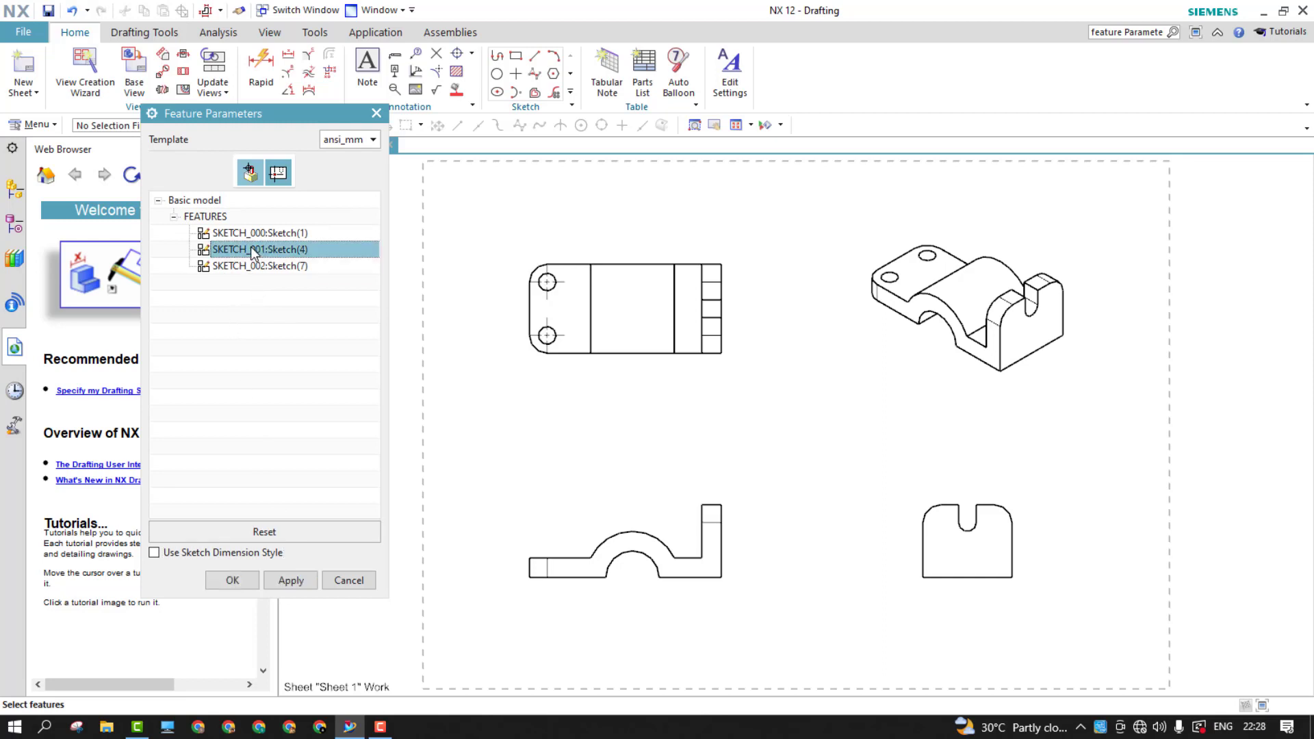
ctrl+click(248, 234)
ctrl+click(253, 266)
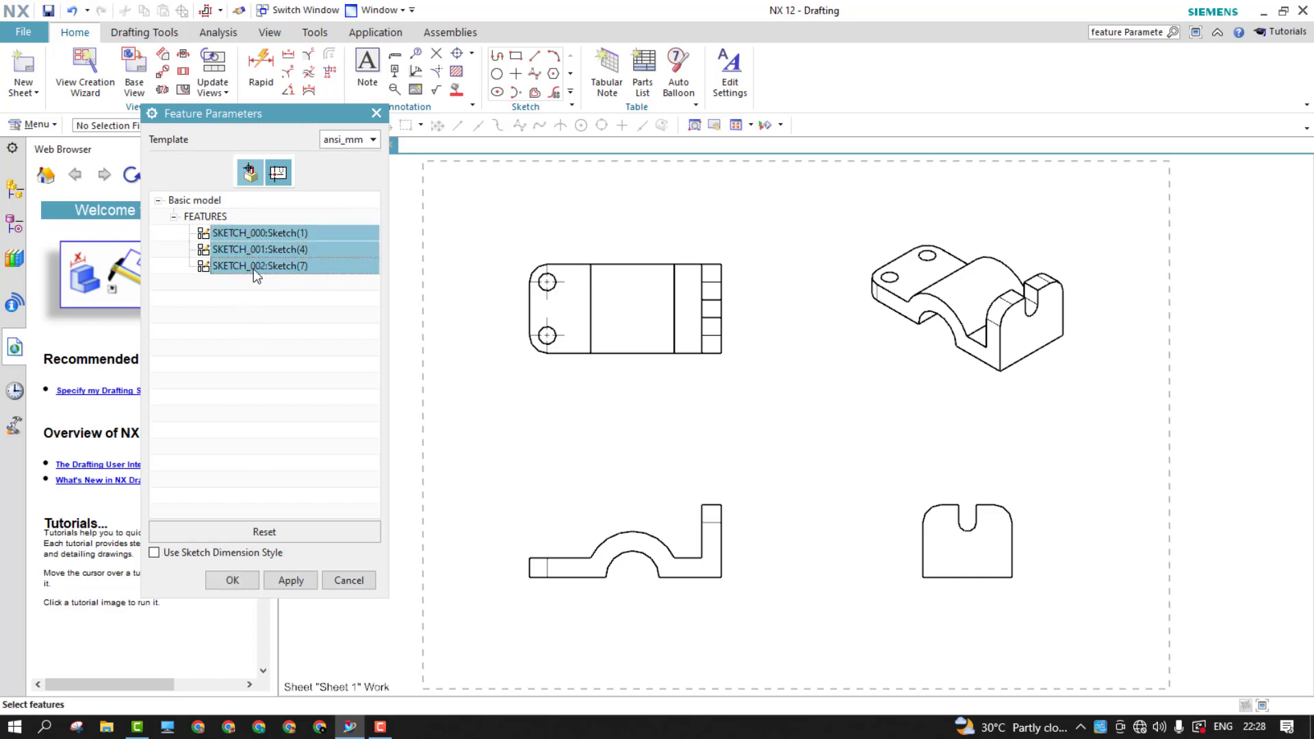
- Choose all four drawing views and apply the feature parameters
click(278, 173)
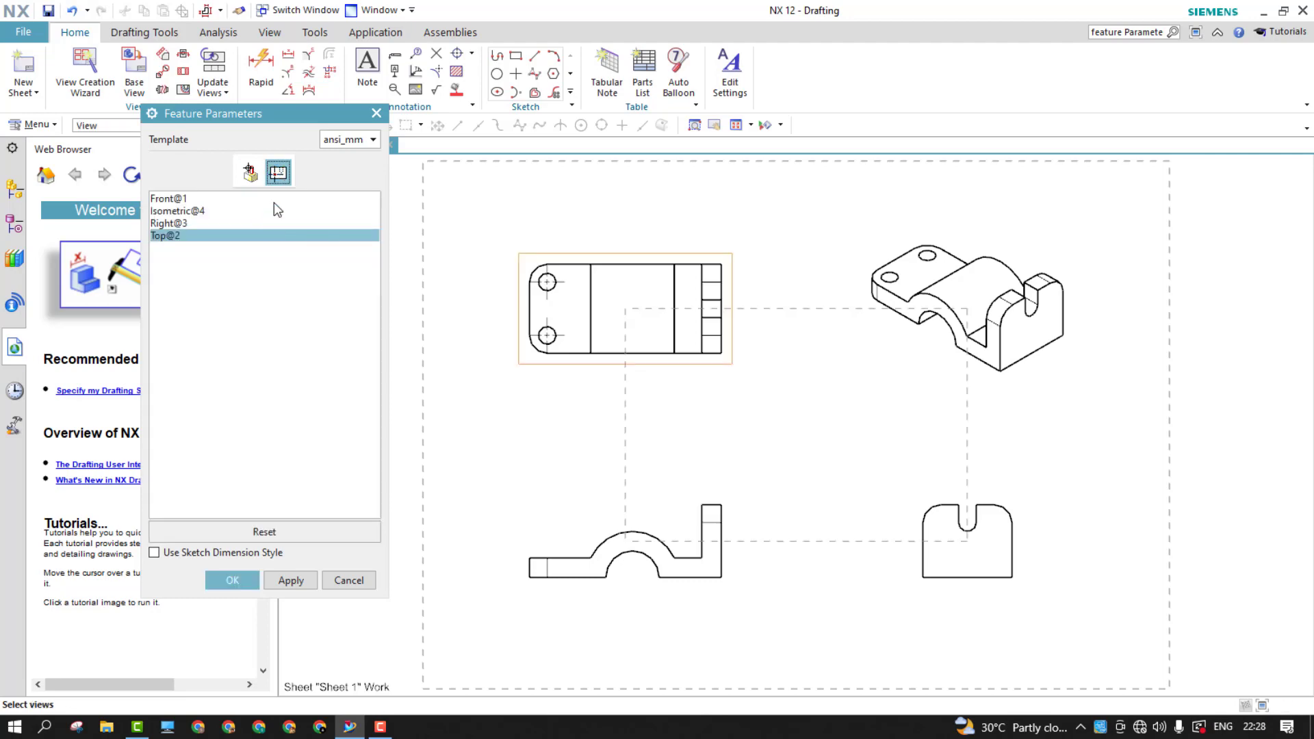
drag(211, 236, 171, 199)
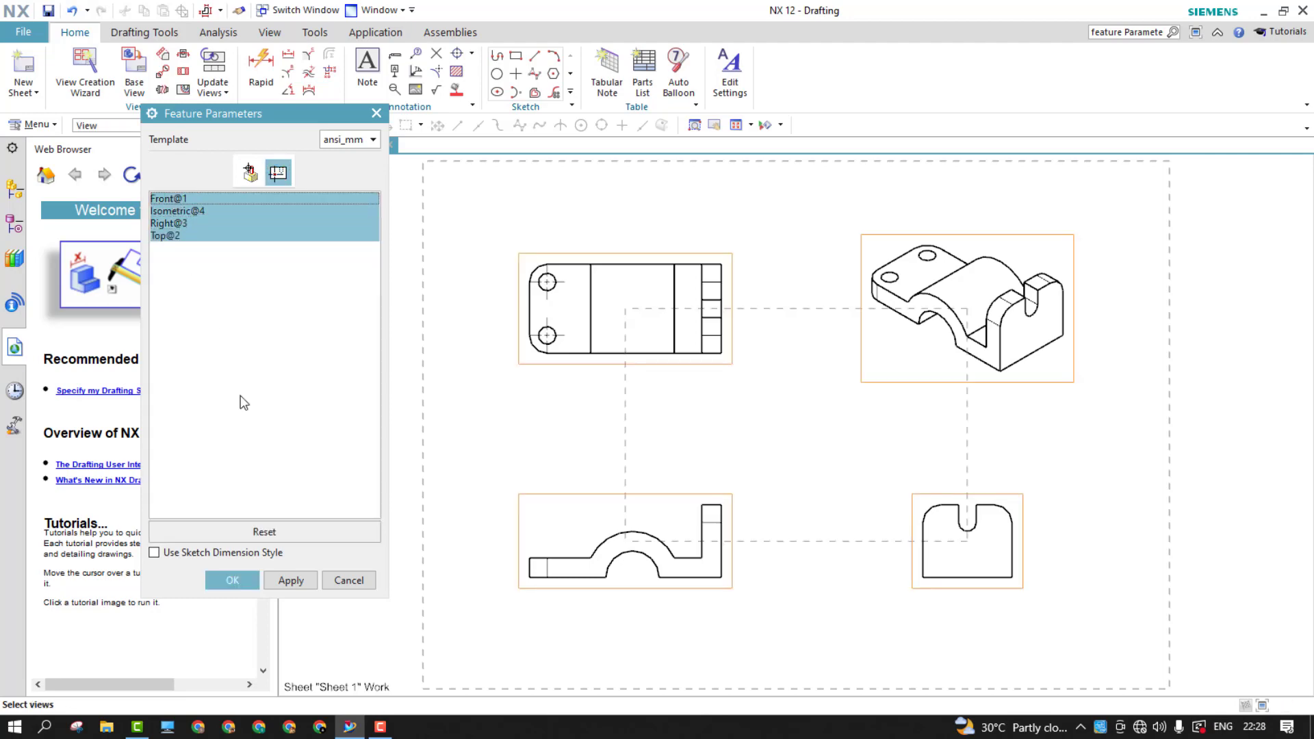
click(291, 580)
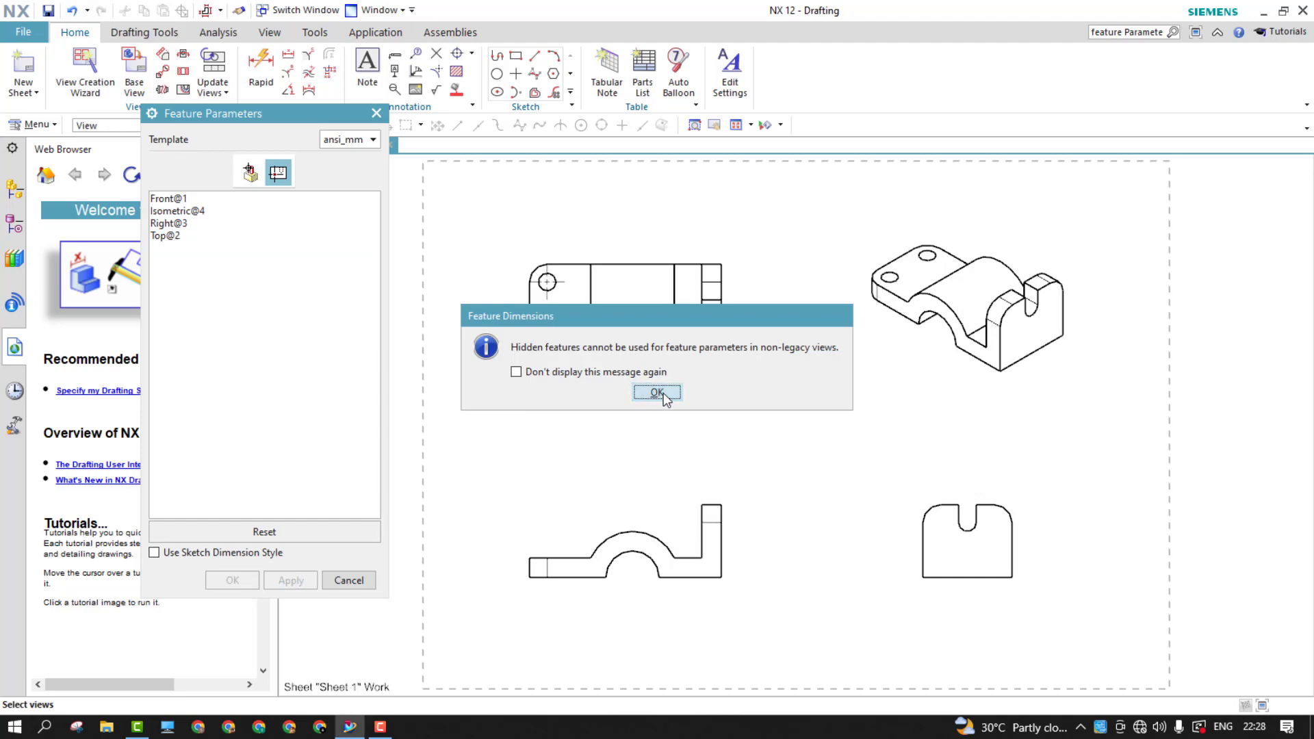
- Dismiss the warning and show the Datum CSYS and Sketches (1), (4) and (7) in Part Navigator
click(657, 392)
click(15, 223)
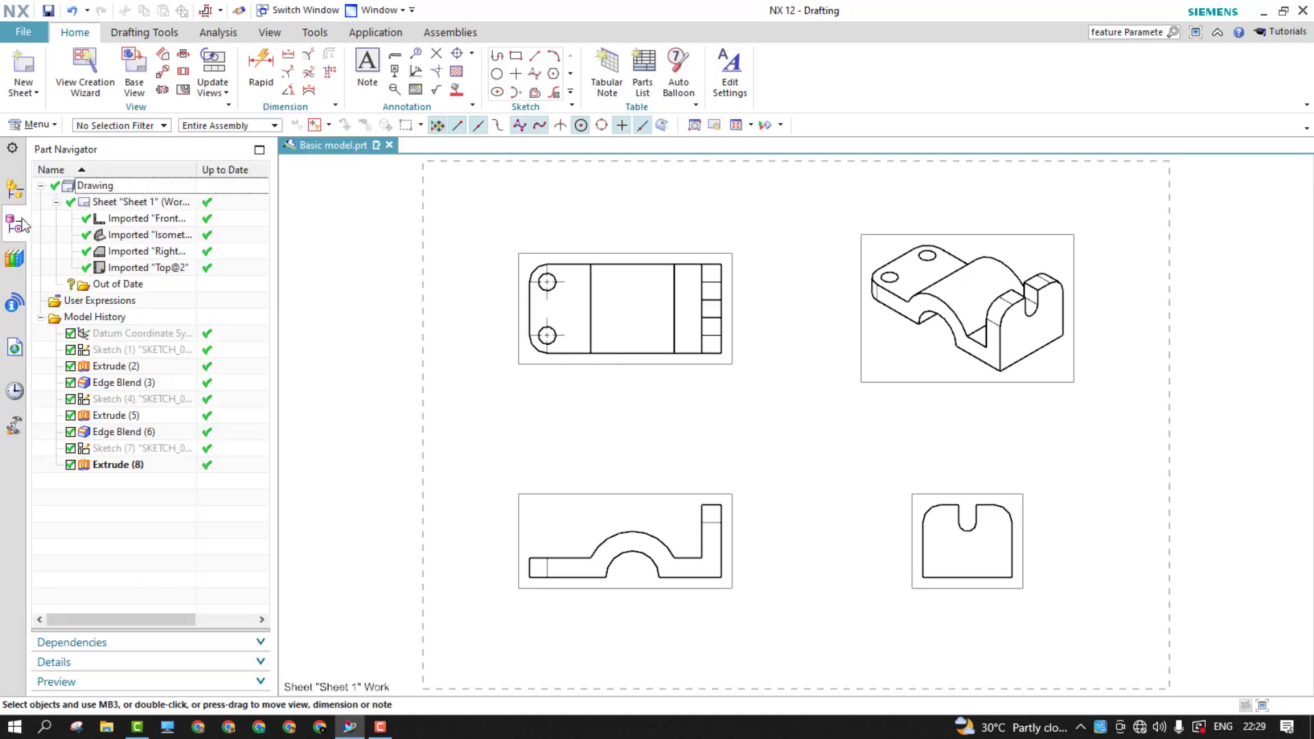
right_click(140, 335)
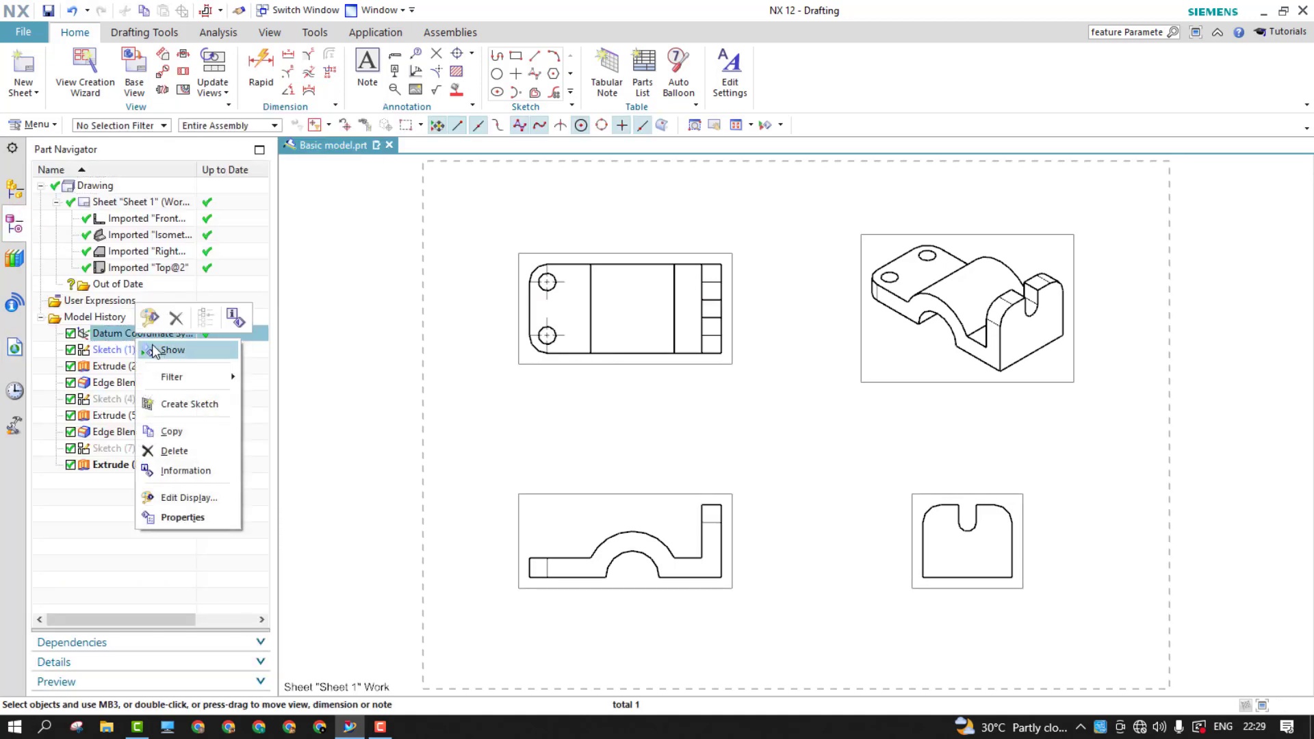
click(163, 351)
right_click(144, 351)
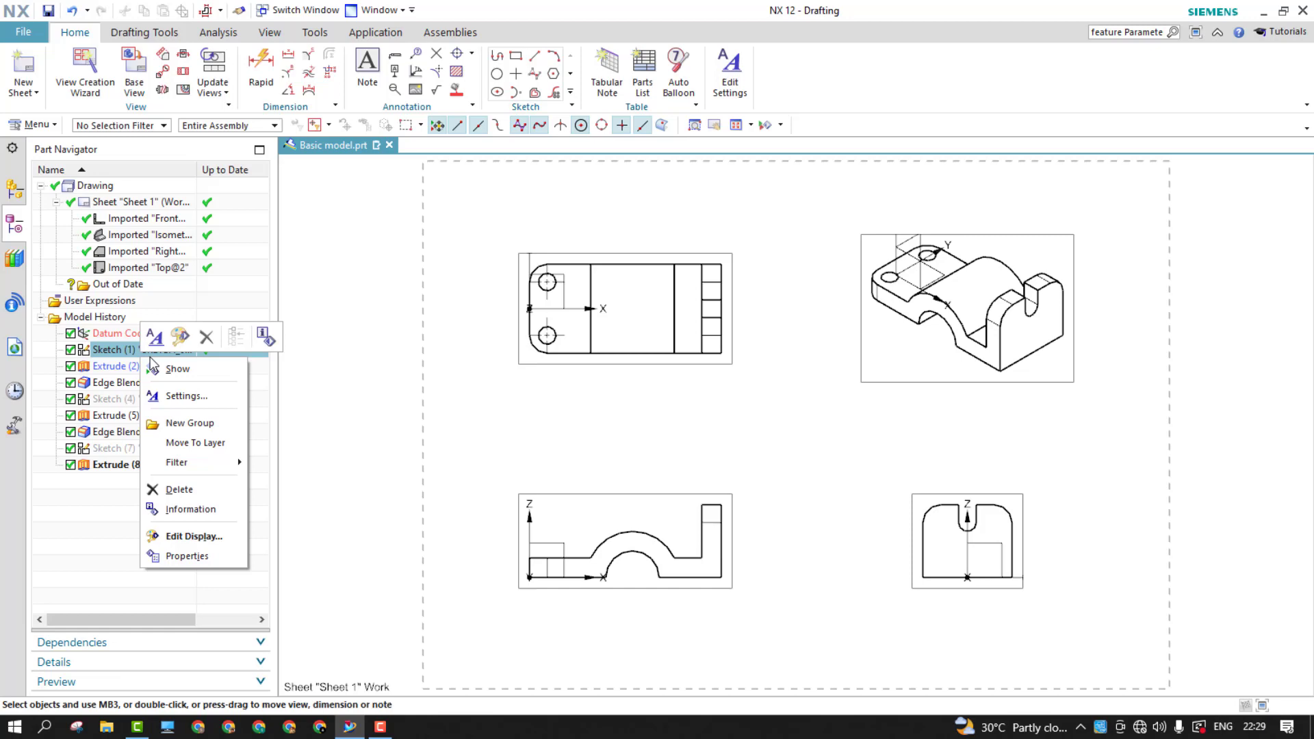
click(171, 371)
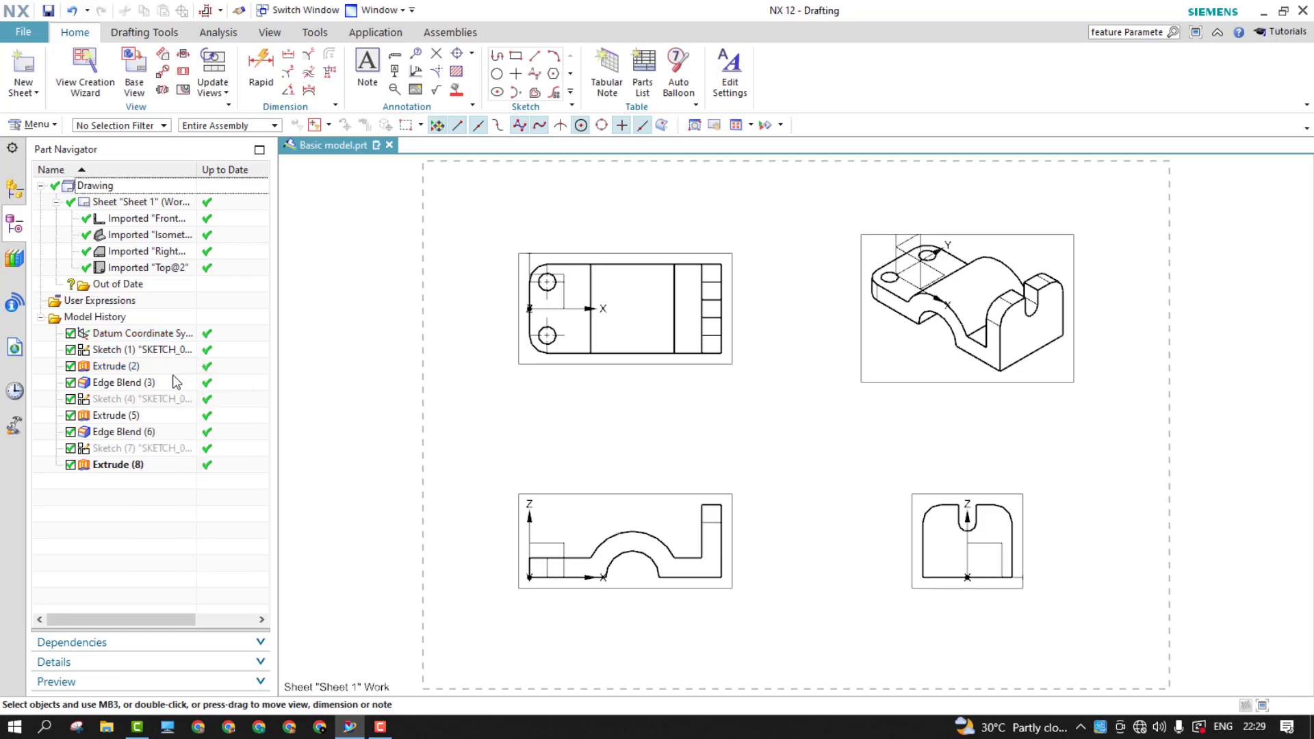
right_click(118, 399)
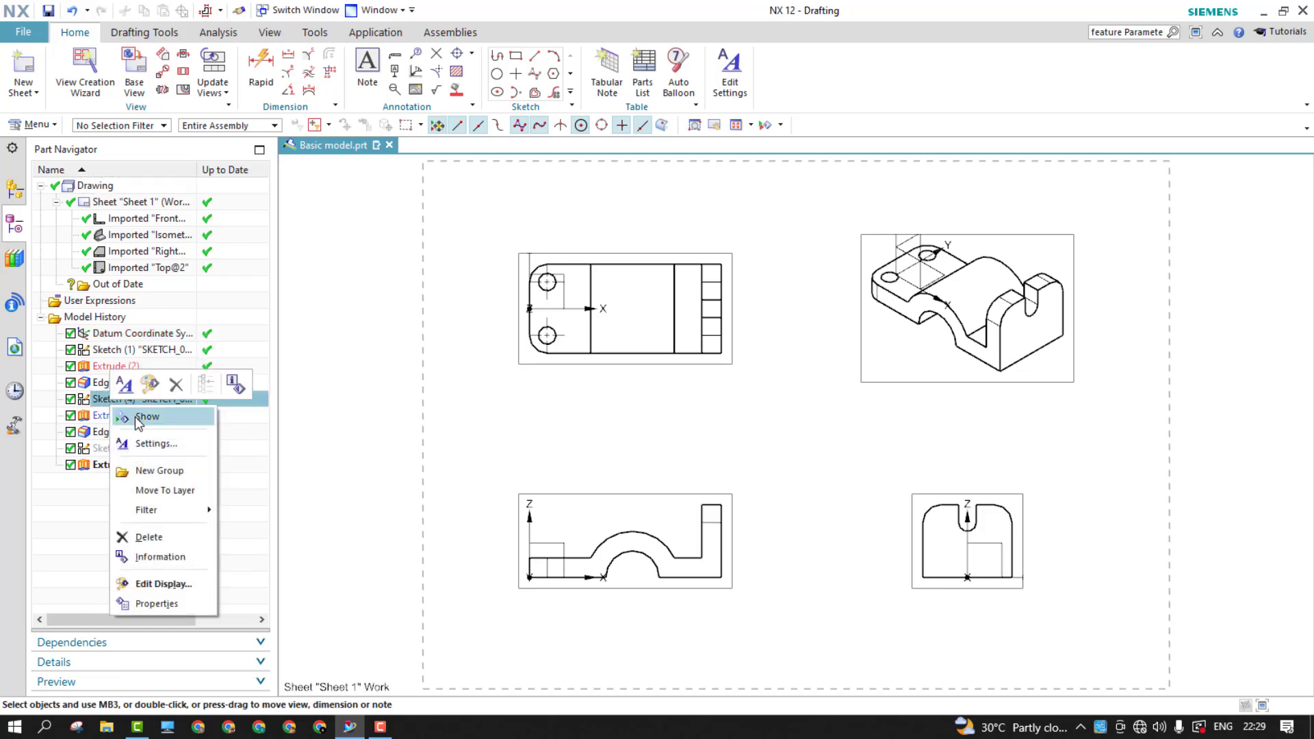
click(135, 414)
right_click(137, 449)
click(164, 458)
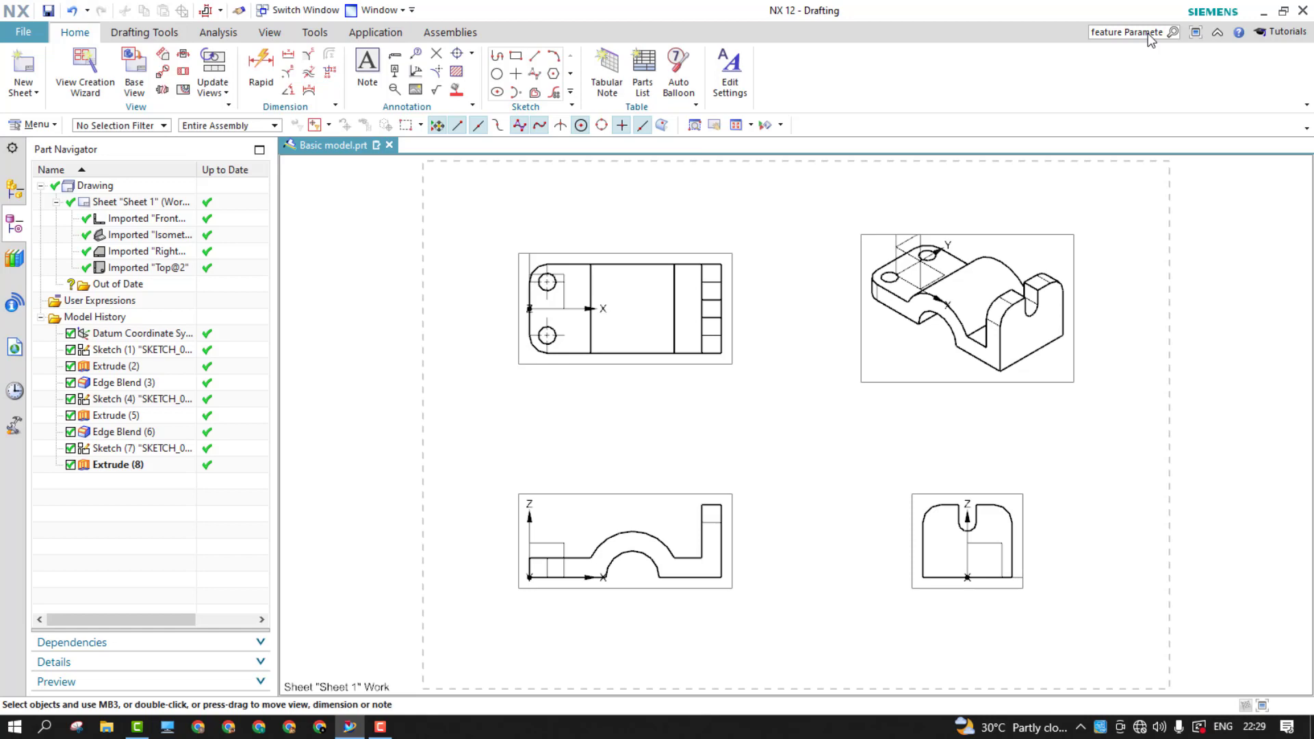
- Reopen Feature Parameters and select all three sketches
click(1173, 31)
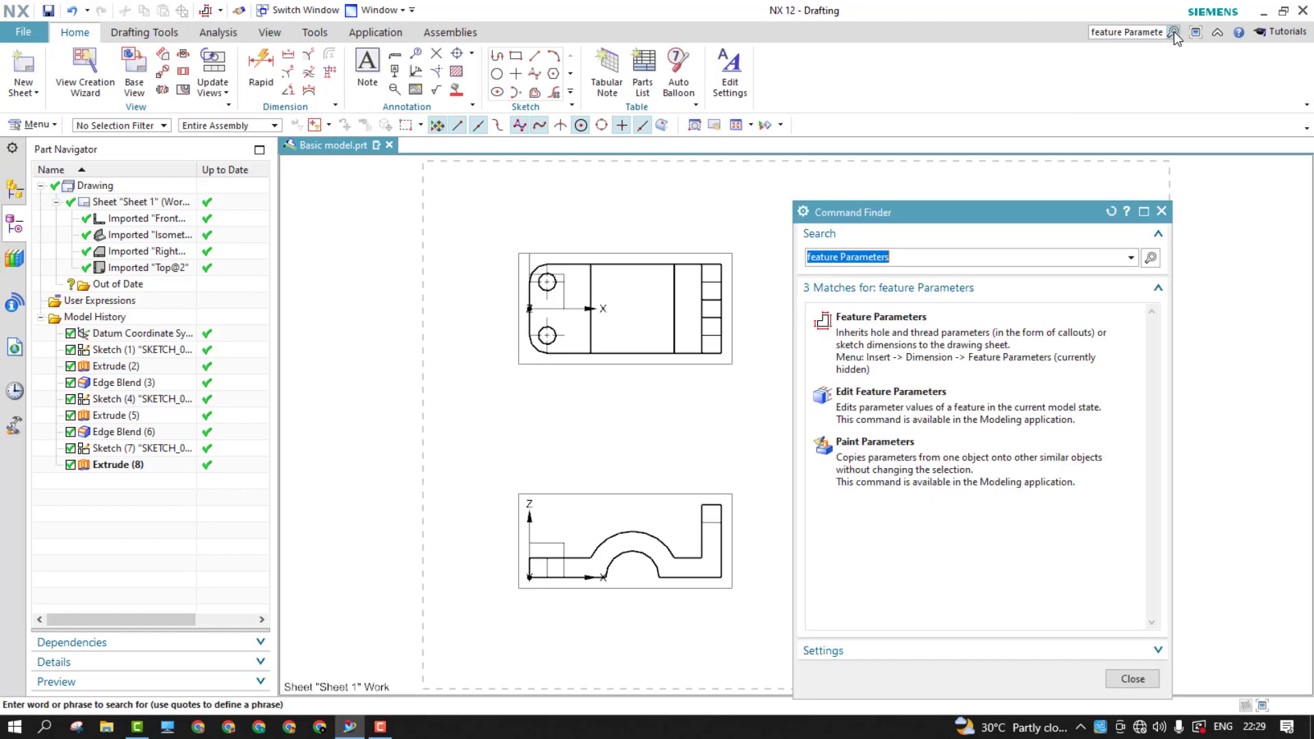
click(823, 311)
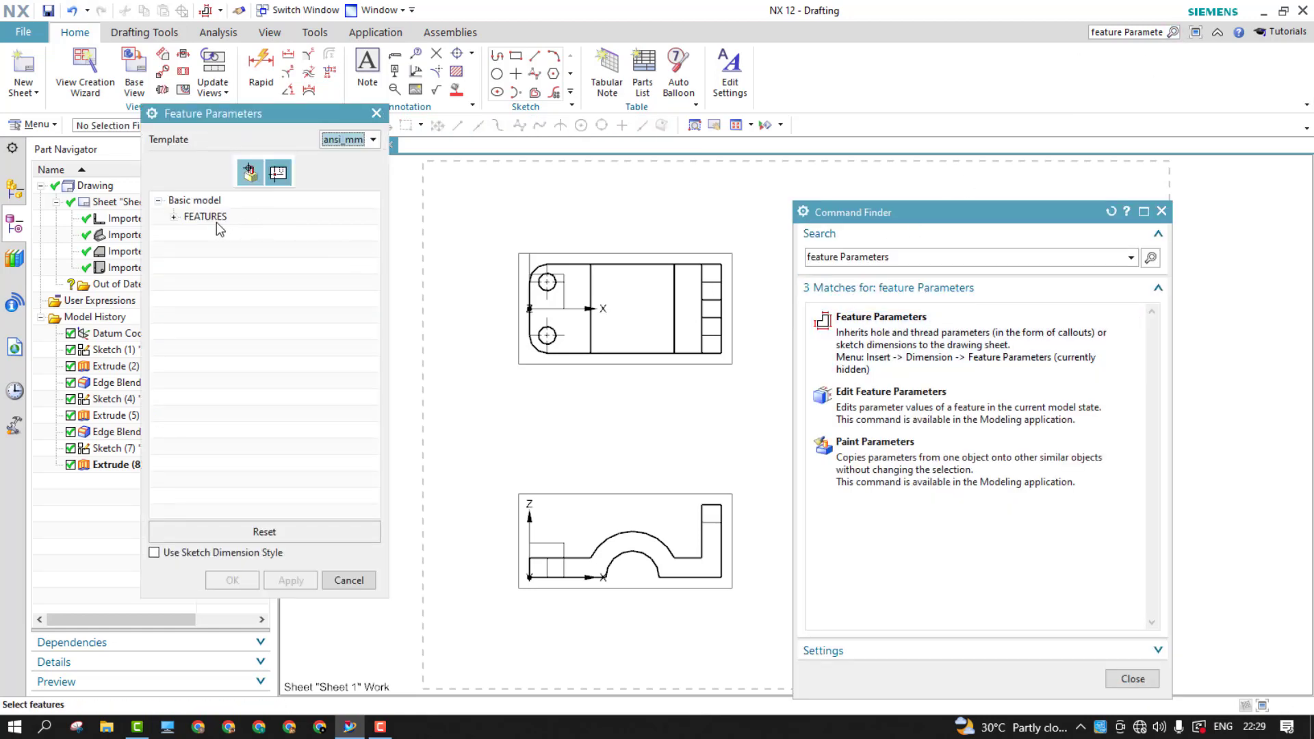
click(176, 218)
mouse_move(225, 234)
mouse_down()
mouse_move(214, 252)
mouse_move(236, 267)
mouse_up()
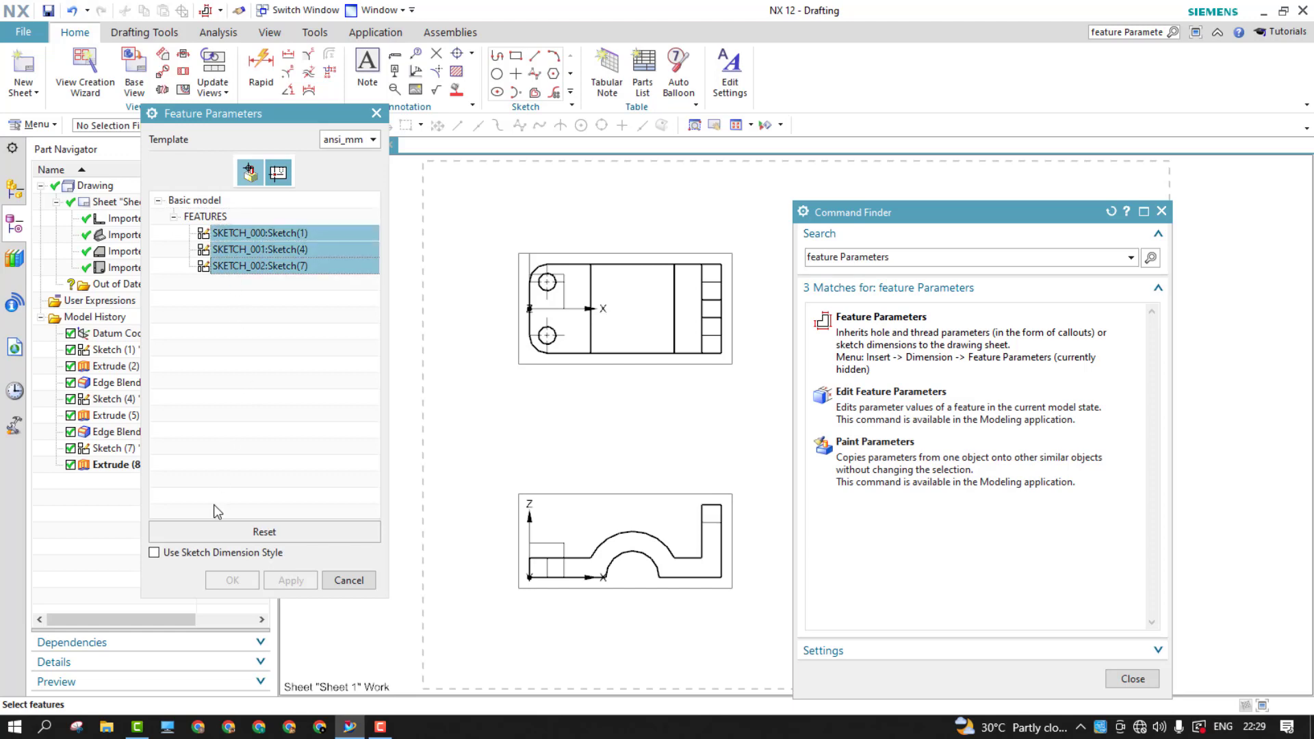
- Apply the sketch dimensions to Right@3, Top@2, Front@1 and Isometric@4, then close both dialogs
click(278, 172)
click(160, 224)
ctrl+click(165, 235)
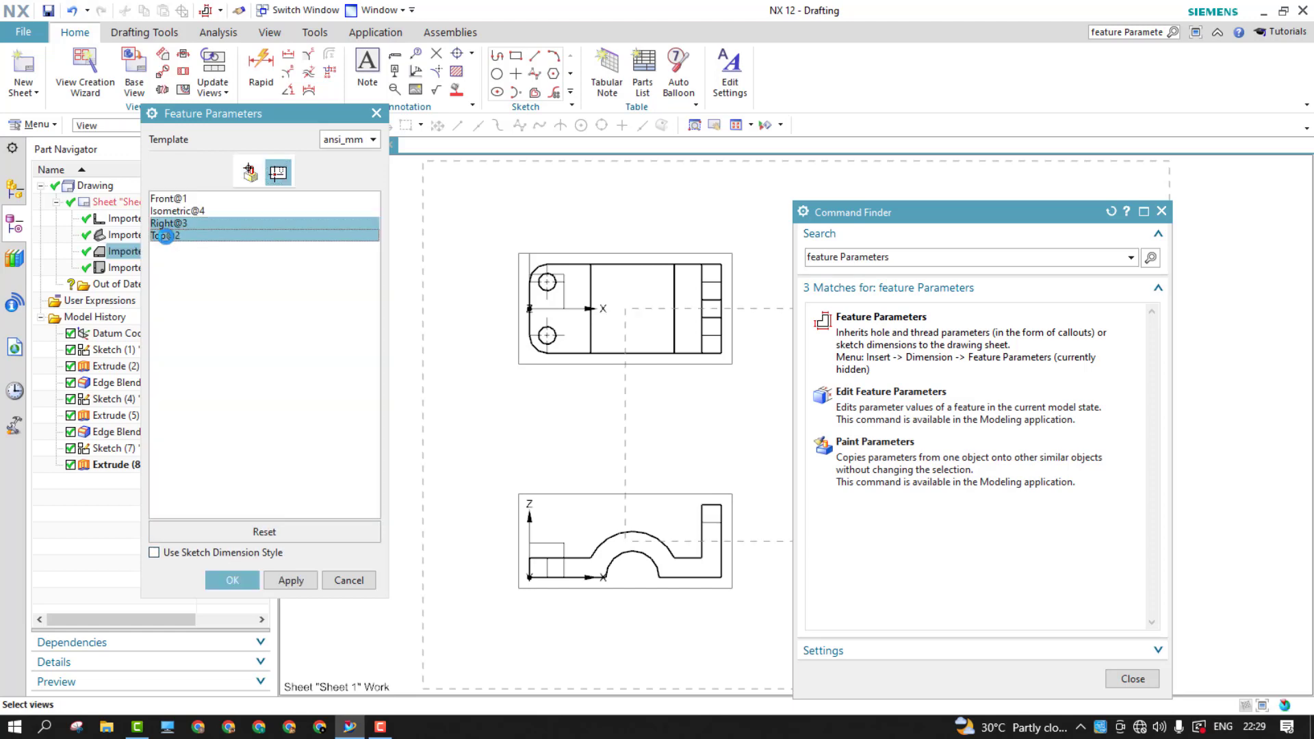
ctrl+click(168, 199)
ctrl+click(186, 211)
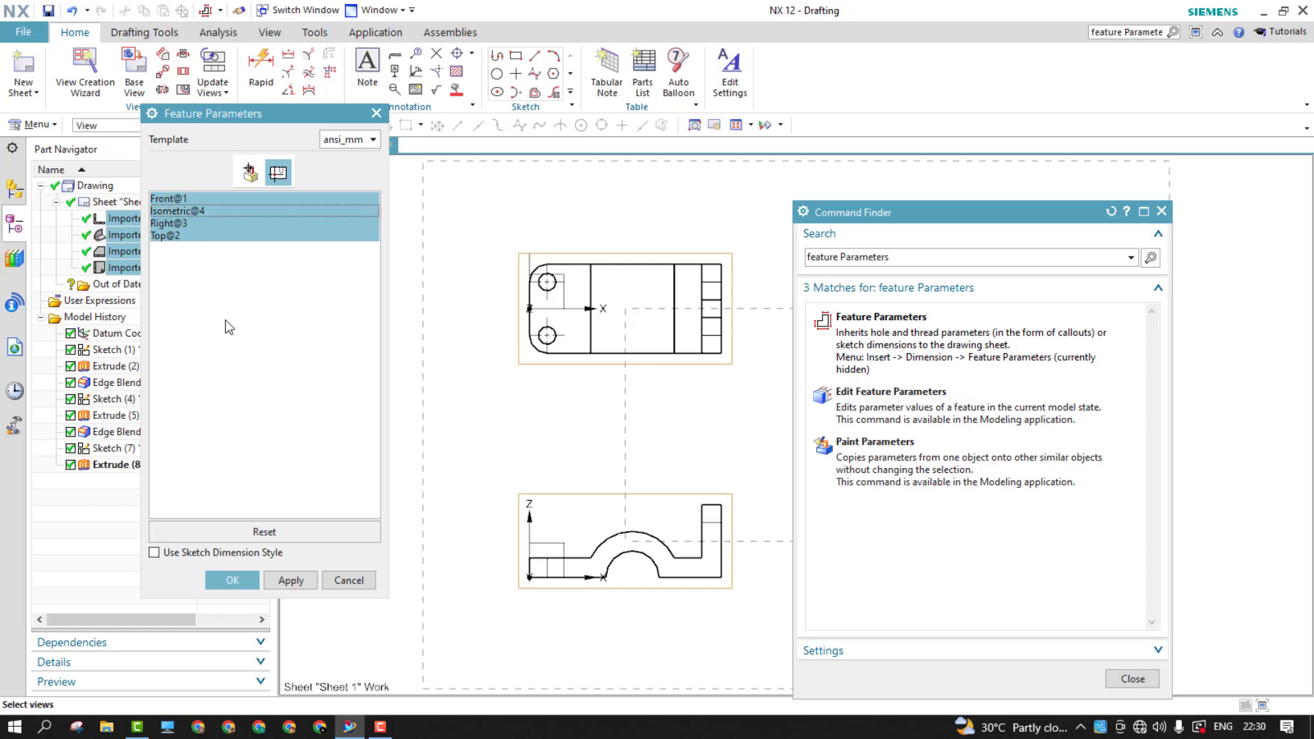
click(289, 580)
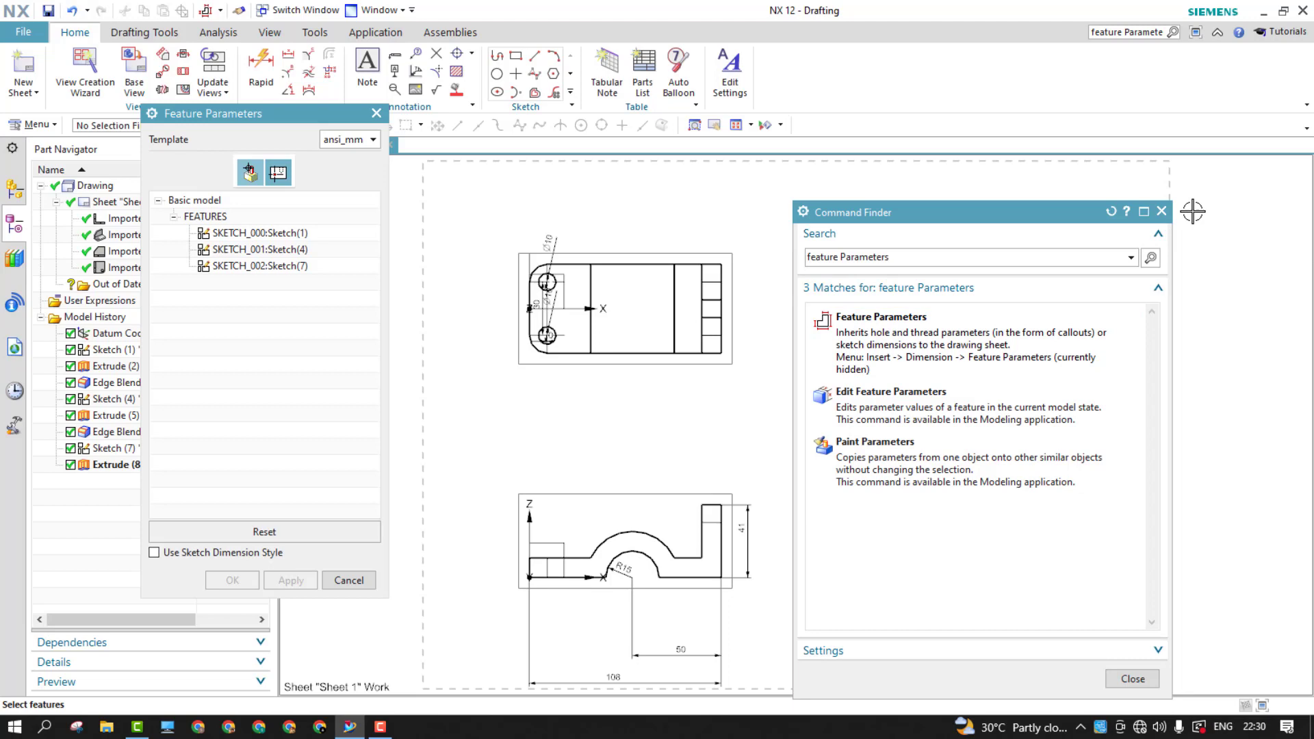
click(1162, 212)
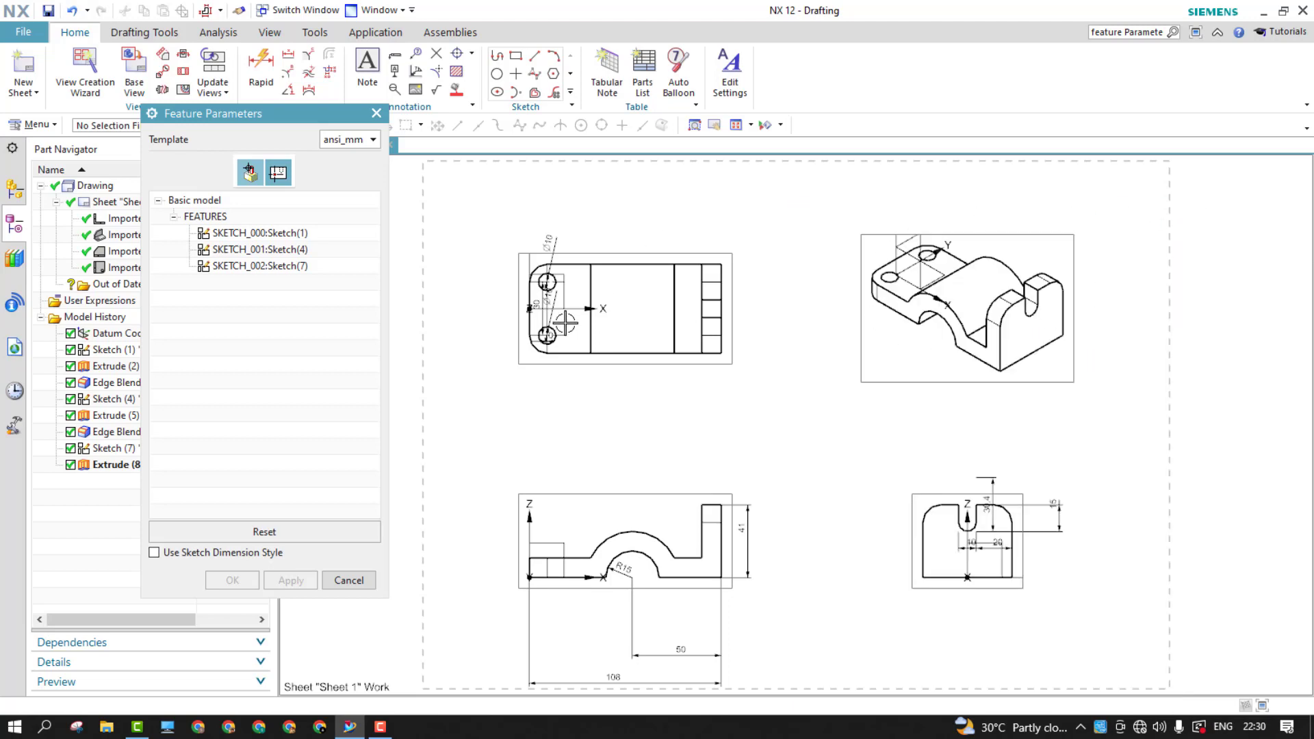
click(376, 113)
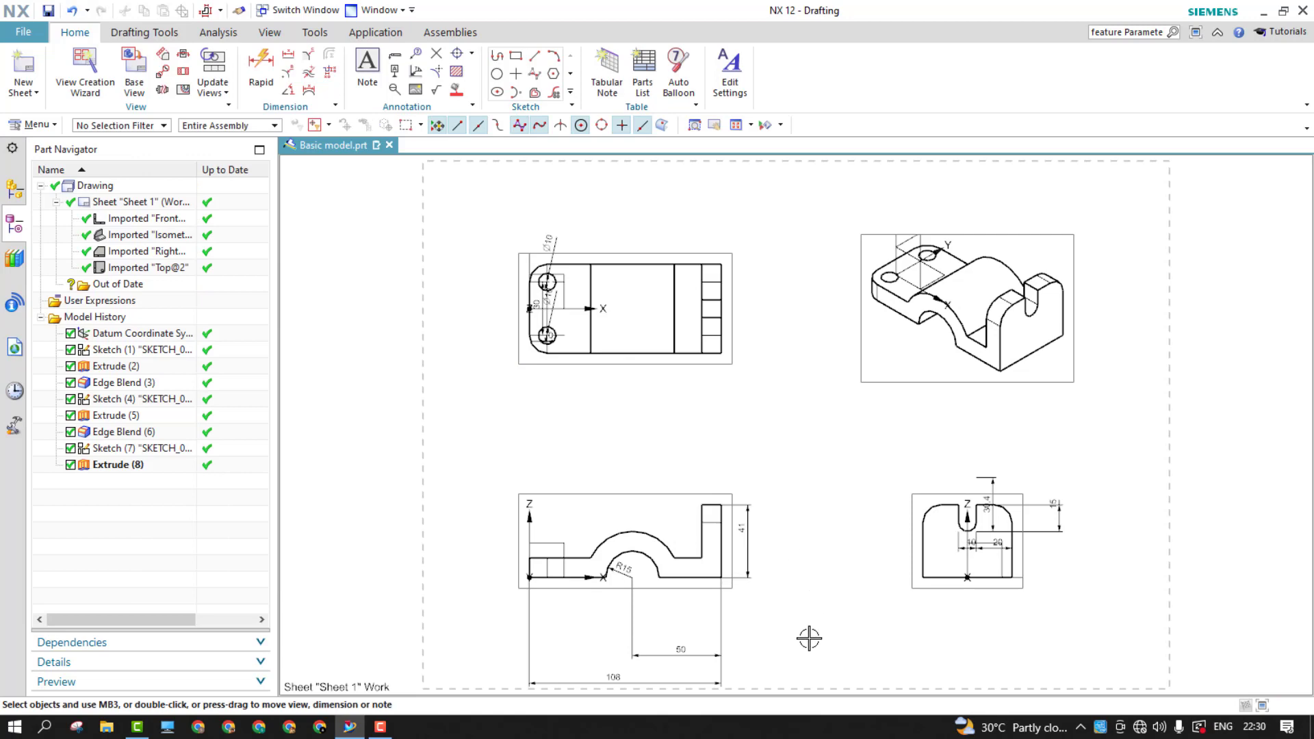
- Move the two Ø10 dimensions and the 30 dimension clear of the front view
scroll(808, 638, up, 1)
scroll(799, 639, down, 2)
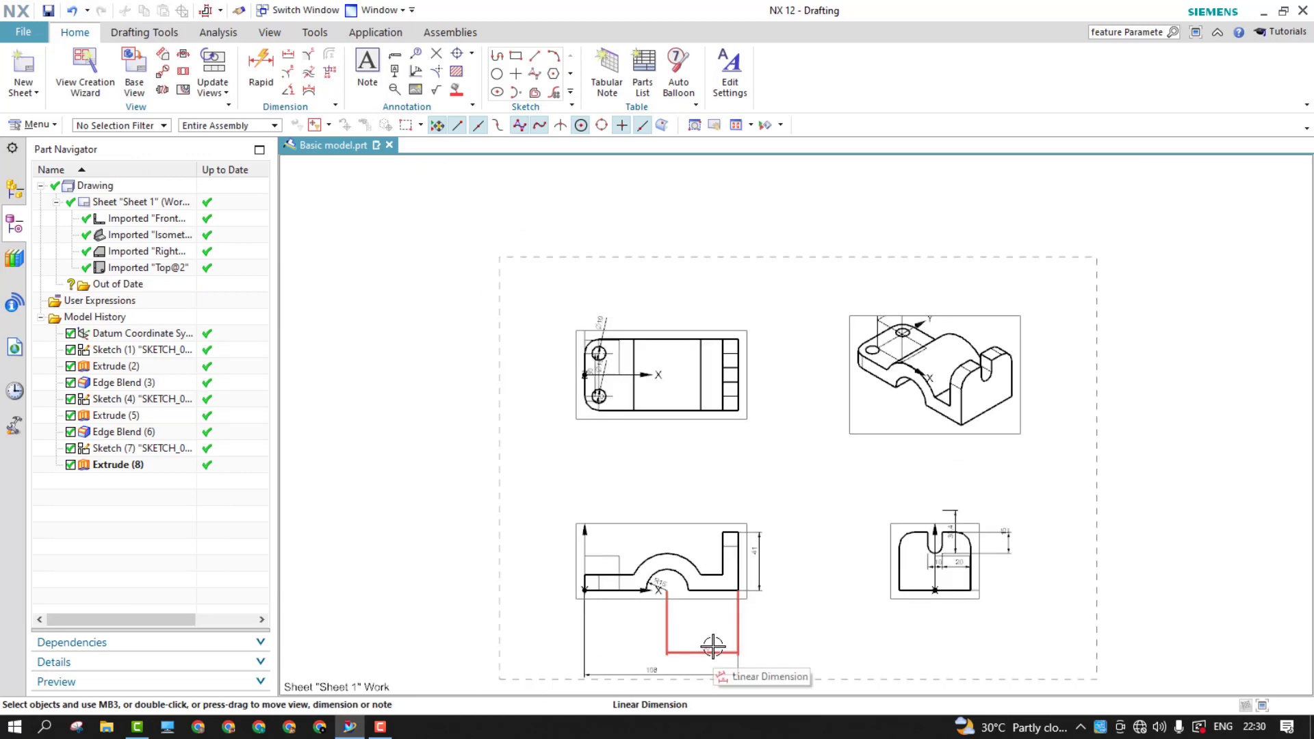
scroll(714, 640, down, 1)
scroll(717, 634, up, 1)
scroll(716, 633, up, 1)
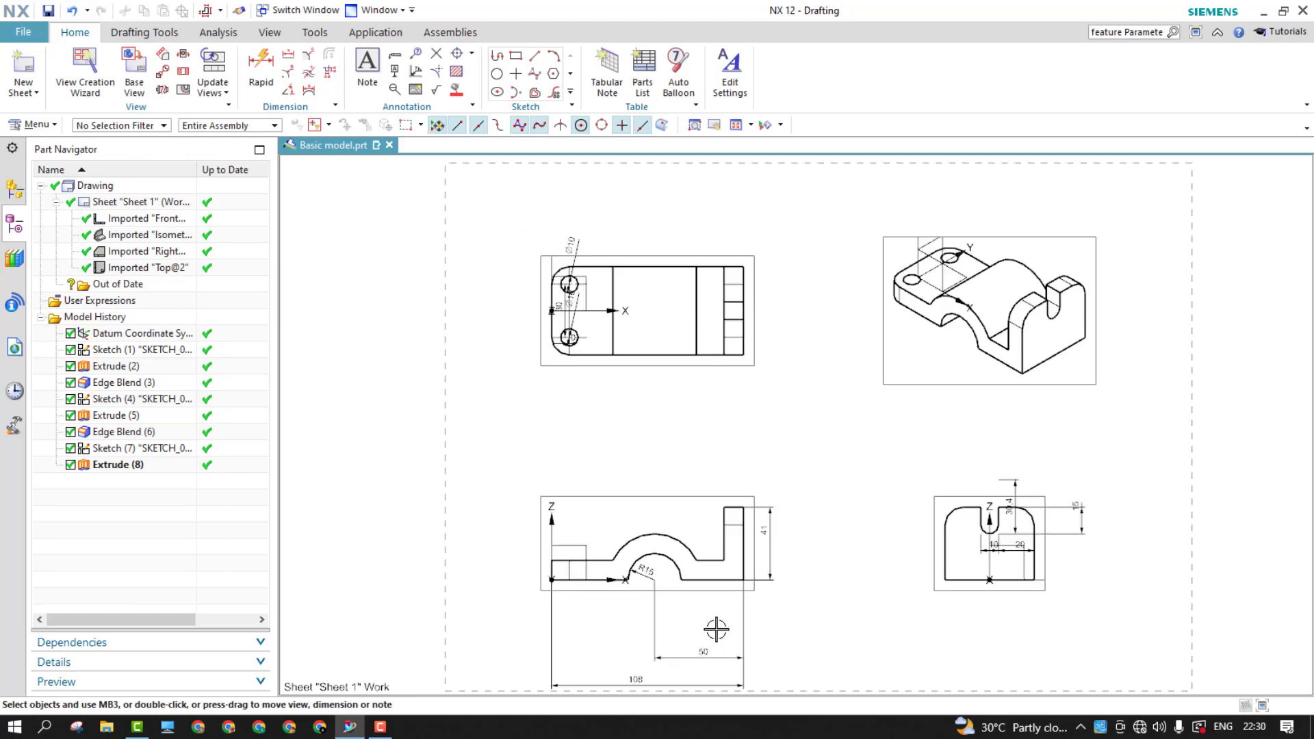
drag(578, 300, 514, 354)
drag(560, 306, 518, 308)
drag(513, 354, 521, 384)
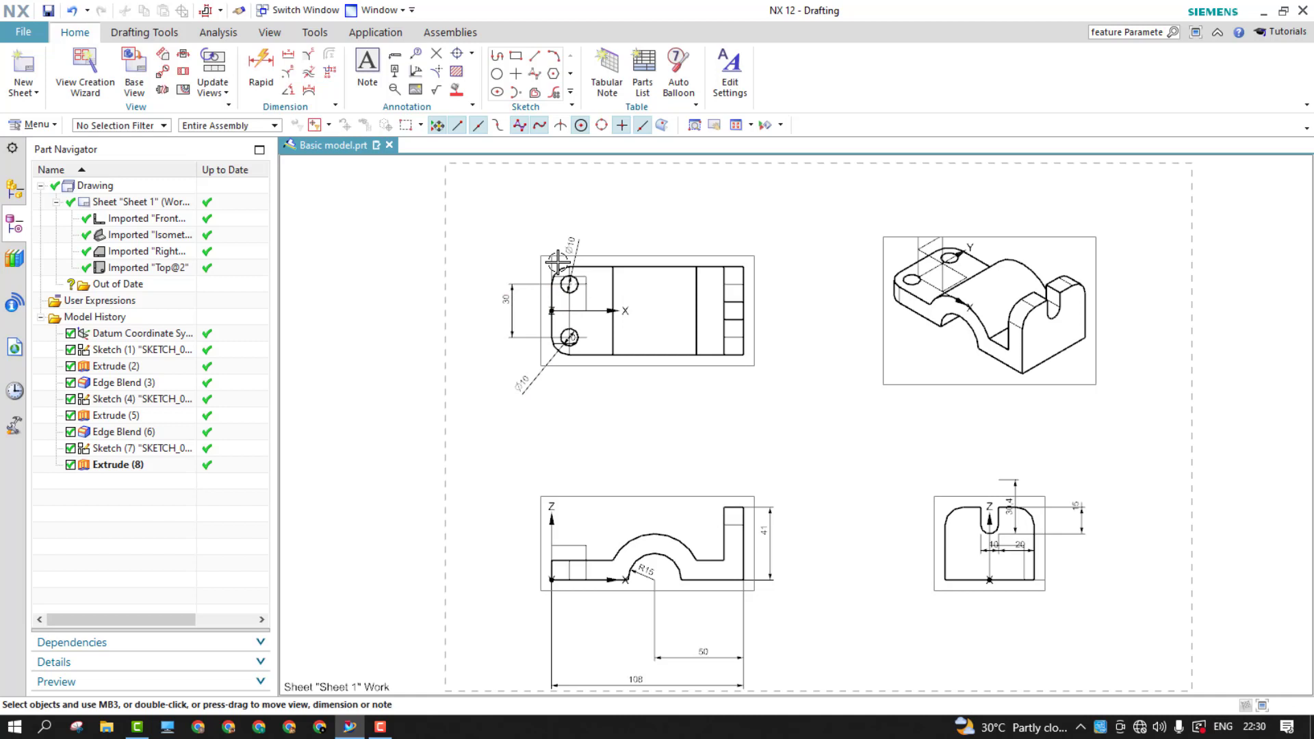
drag(557, 262, 531, 234)
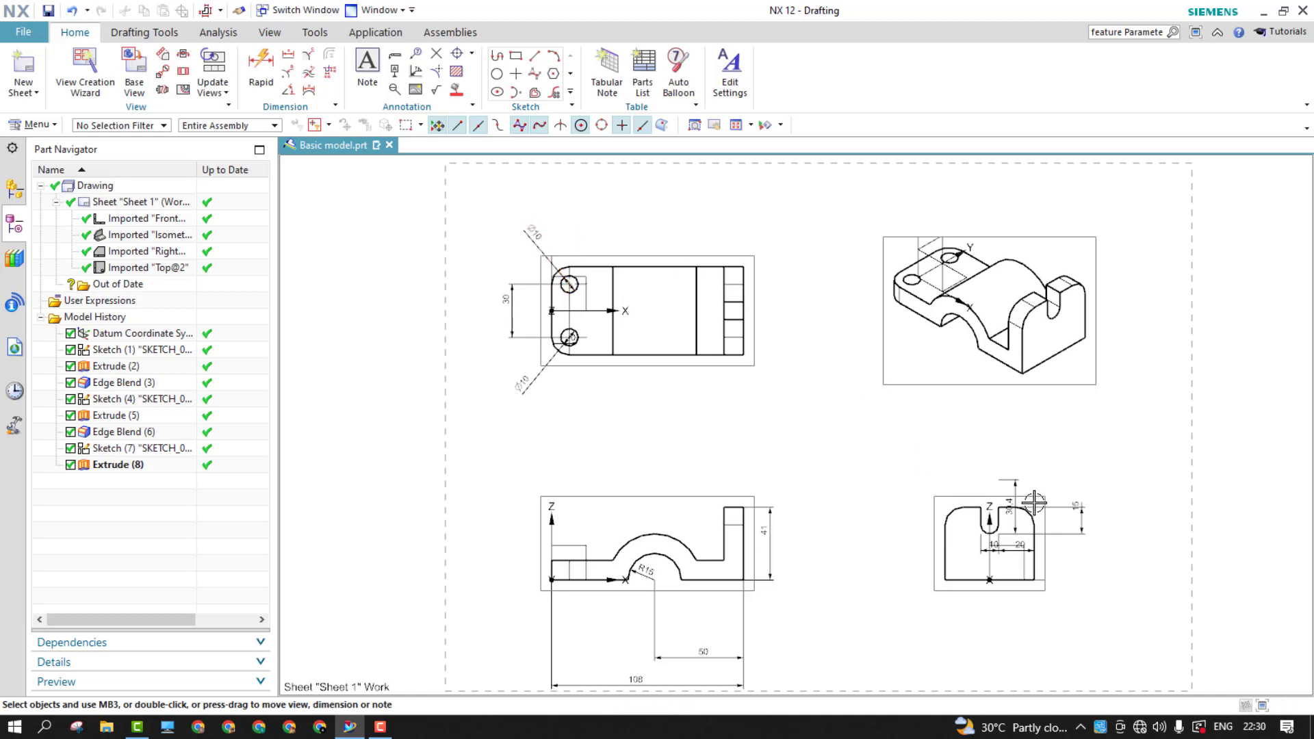
- Delete the 30.4 dimension and move the 20, 10, 50 and 108 dimensions into place
drag(1016, 496, 1160, 500)
key(Delete)
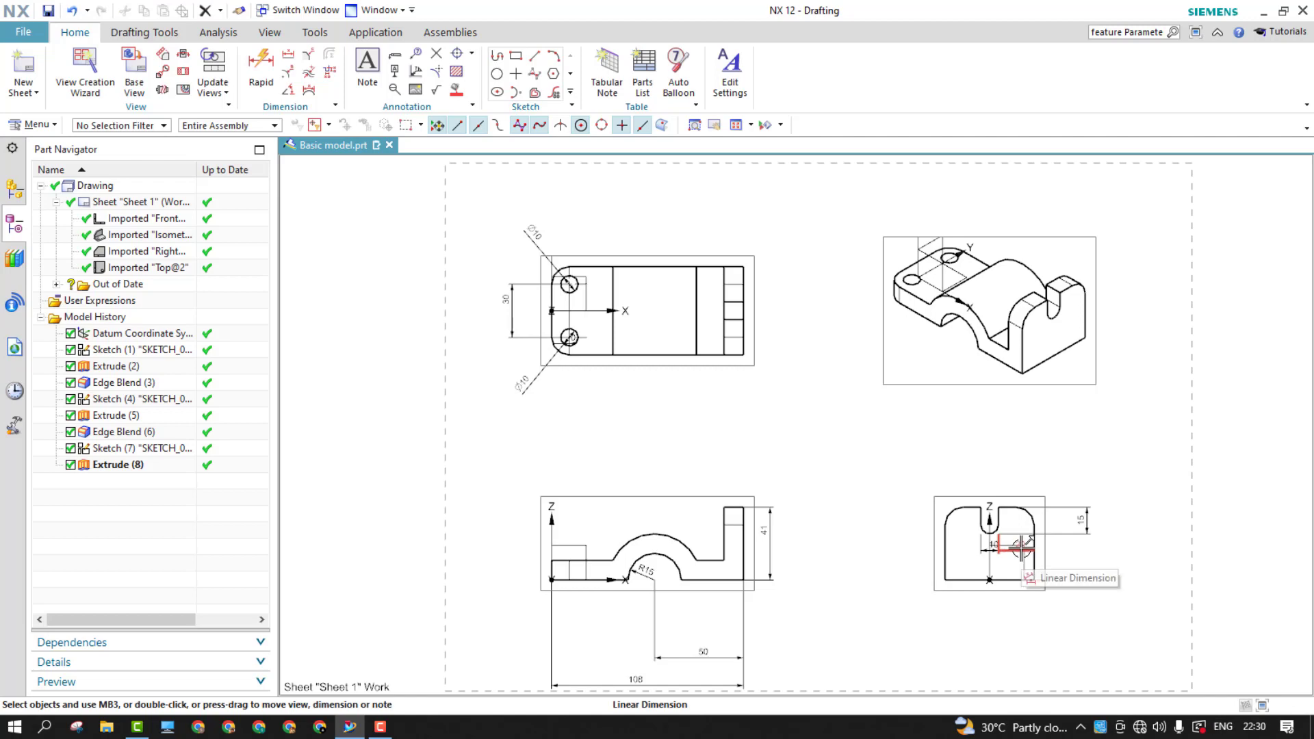
drag(1020, 545, 1042, 618)
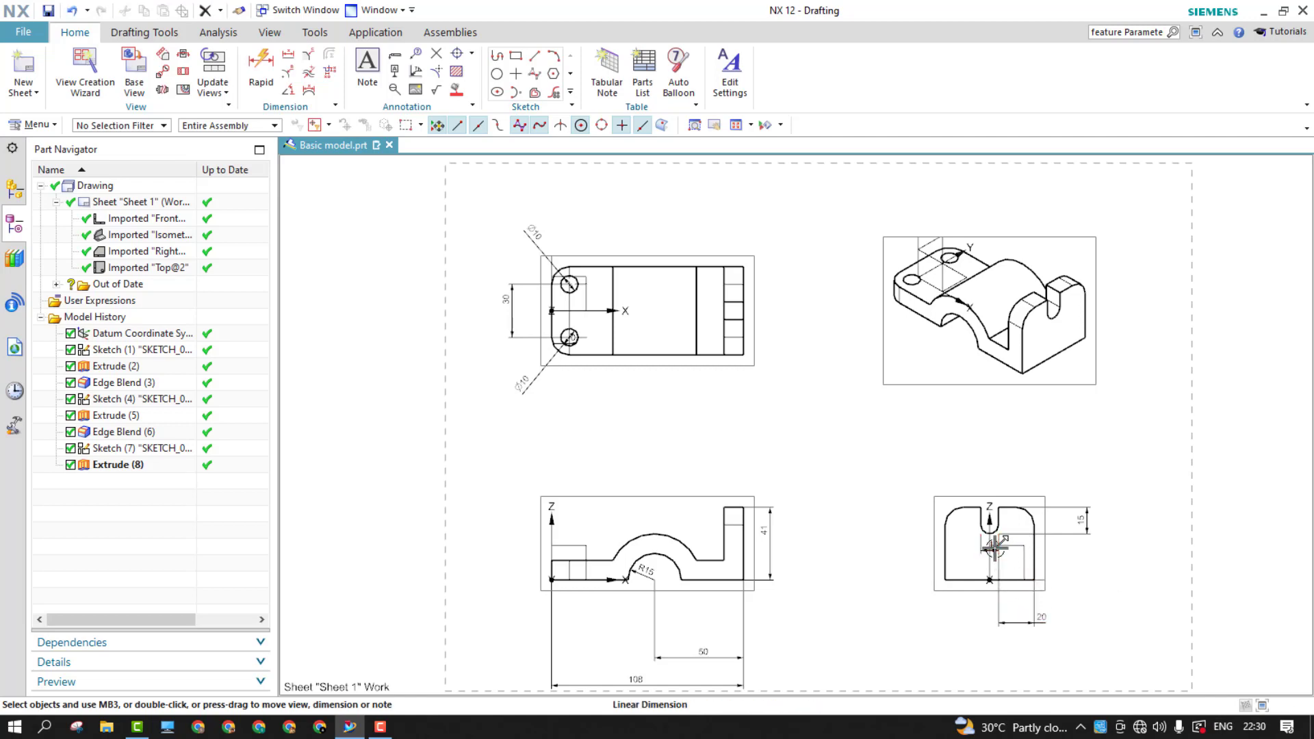
drag(994, 546, 995, 465)
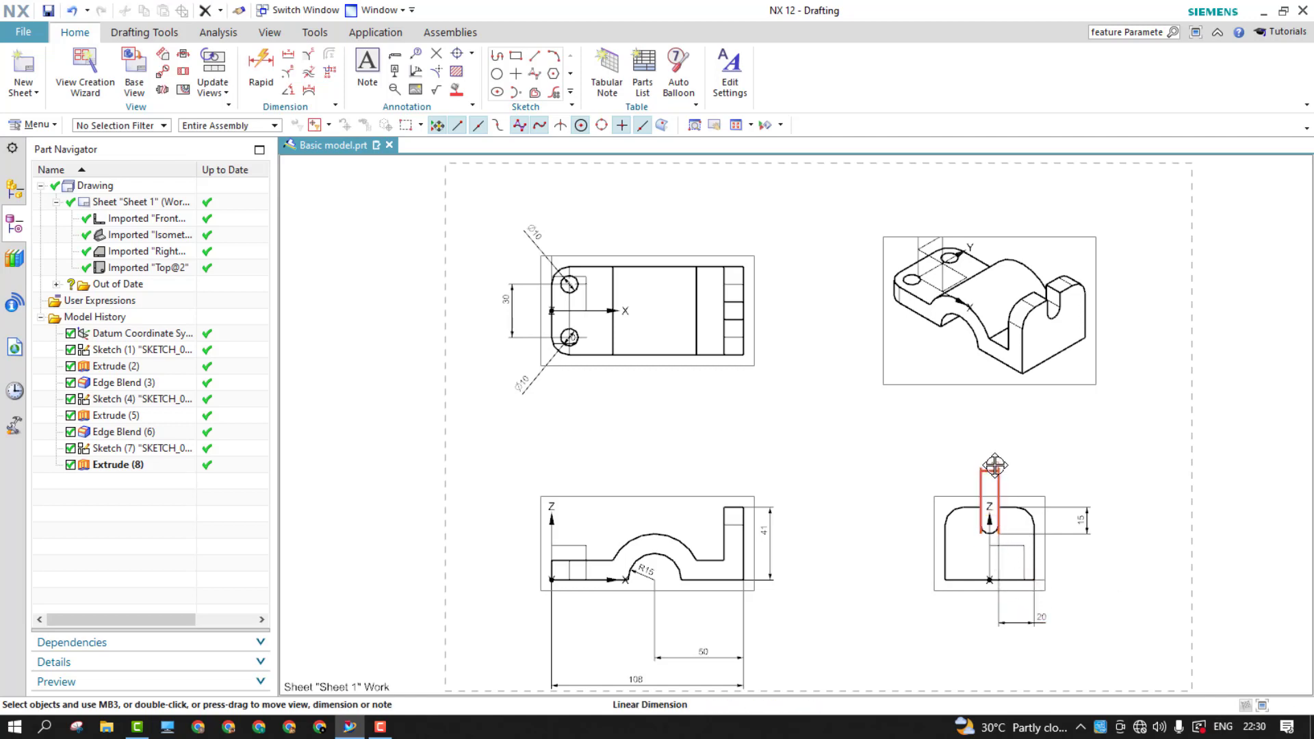
drag(703, 653, 703, 610)
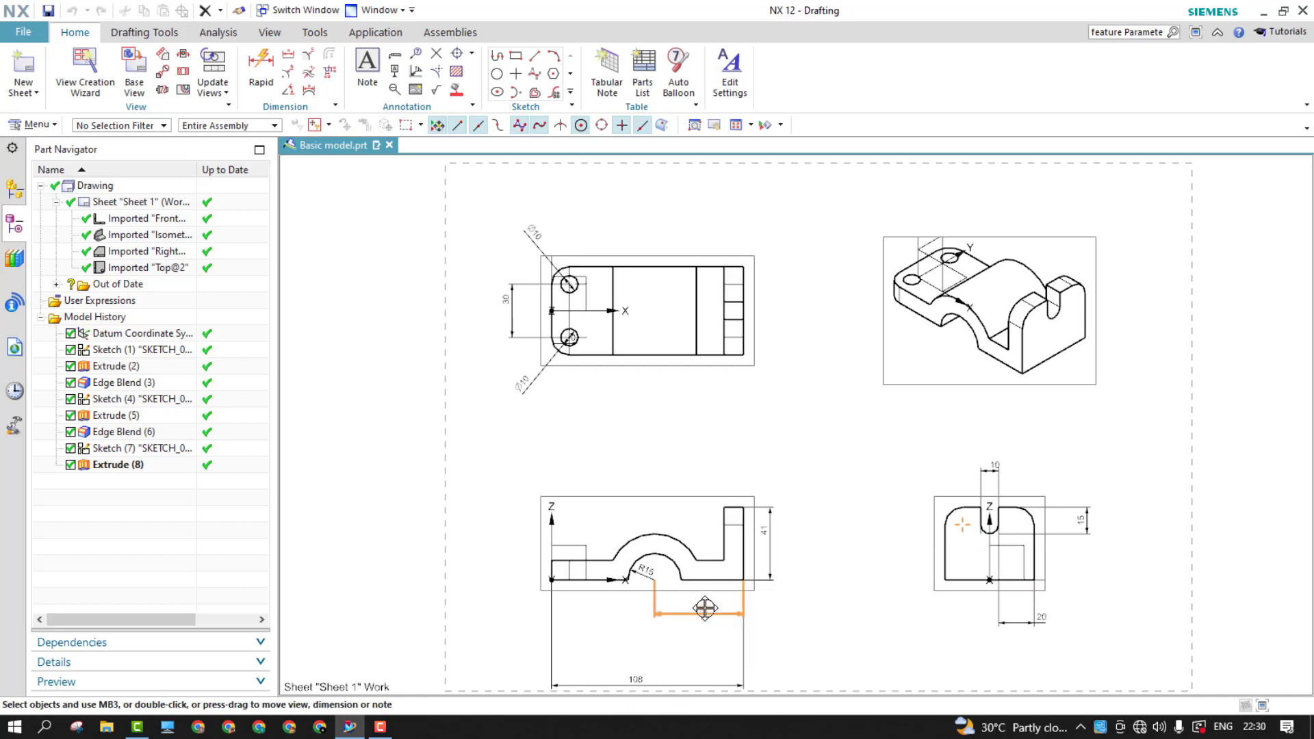
drag(643, 683, 644, 643)
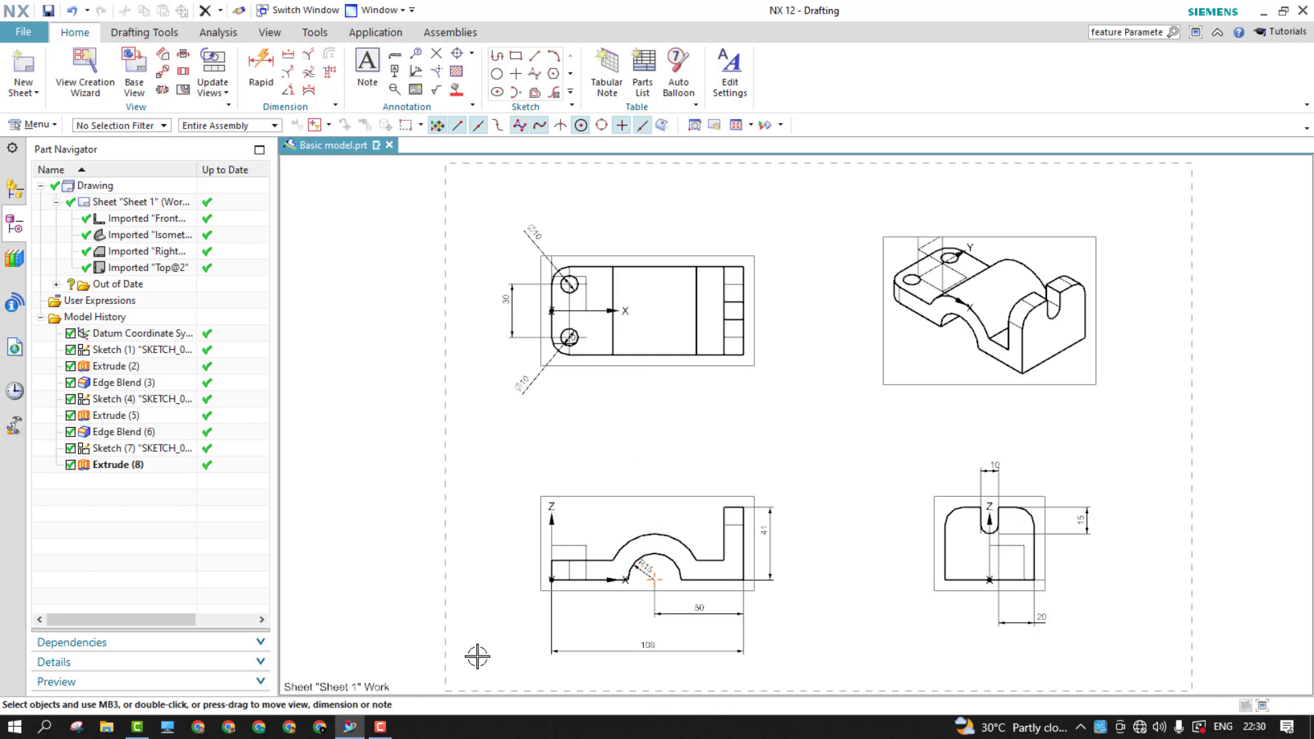
- Add an 11 base-thickness dimension left of the lower-left view with Rapid Dimension
scroll(475, 659, up, 5)
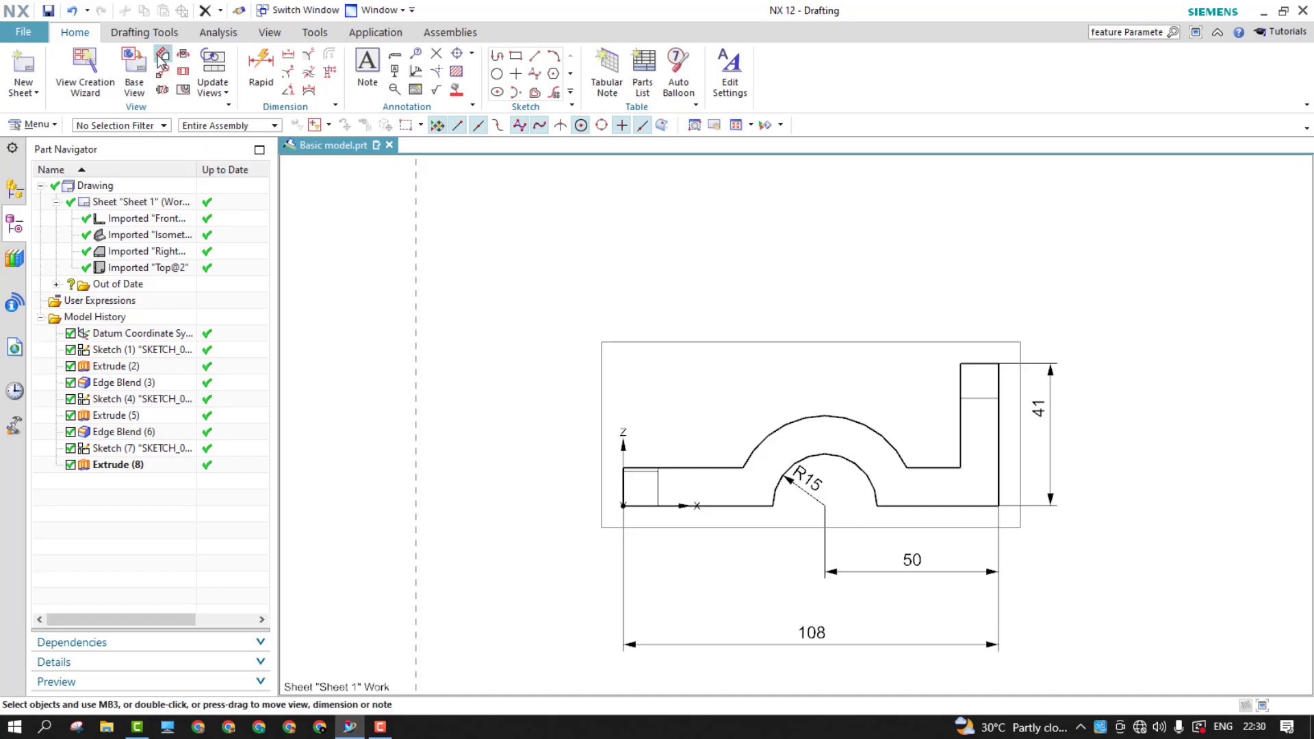
click(148, 34)
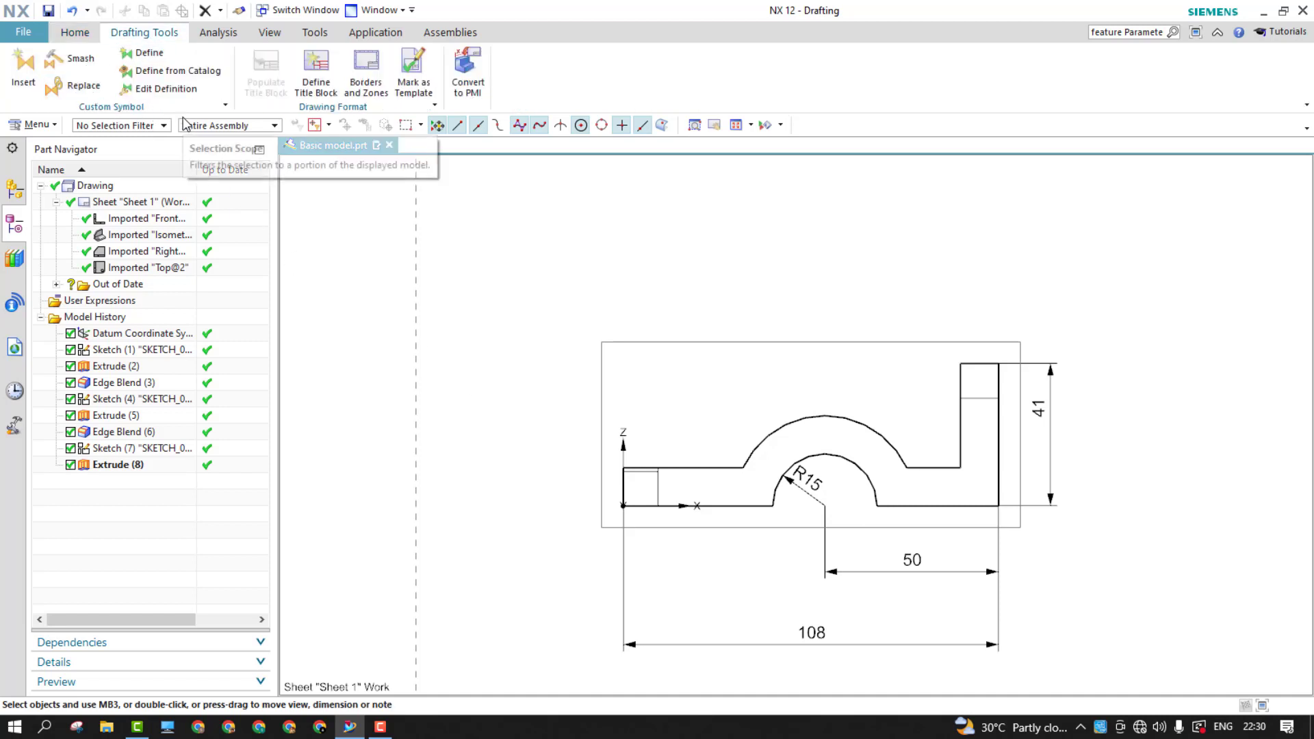
click(76, 36)
click(261, 69)
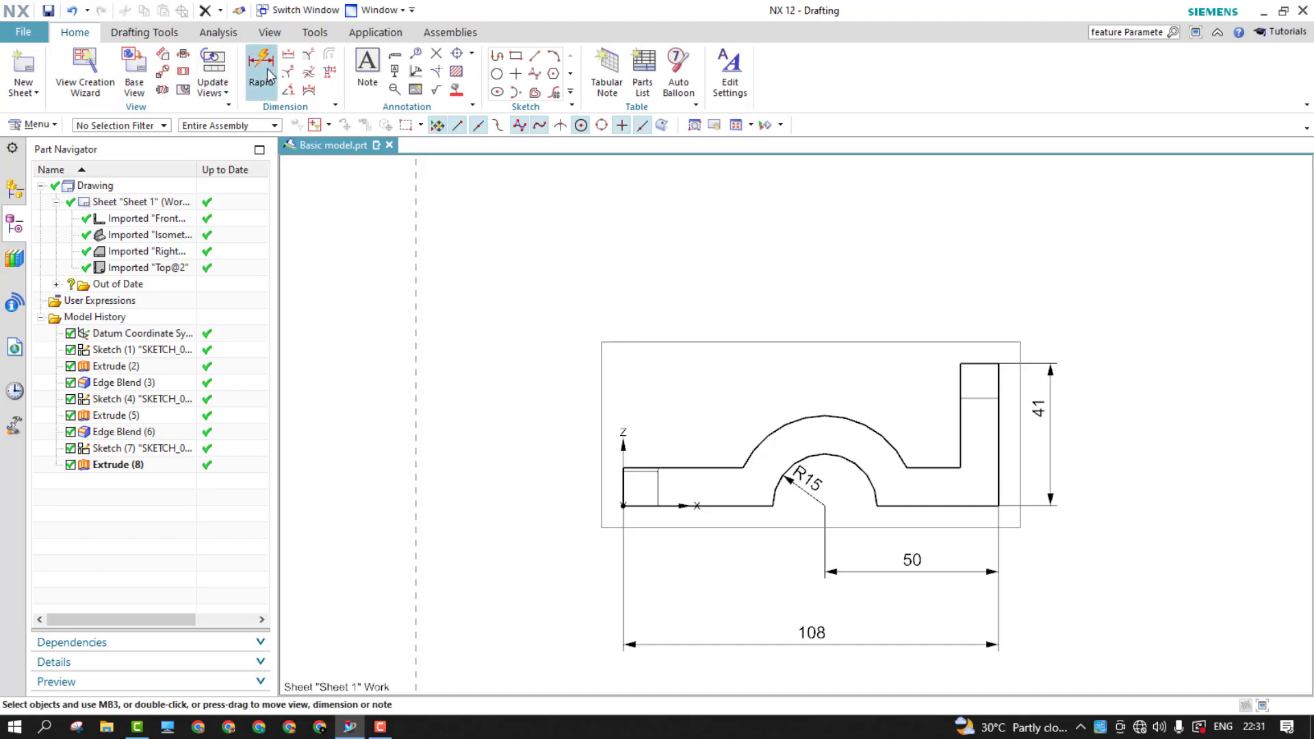
click(698, 471)
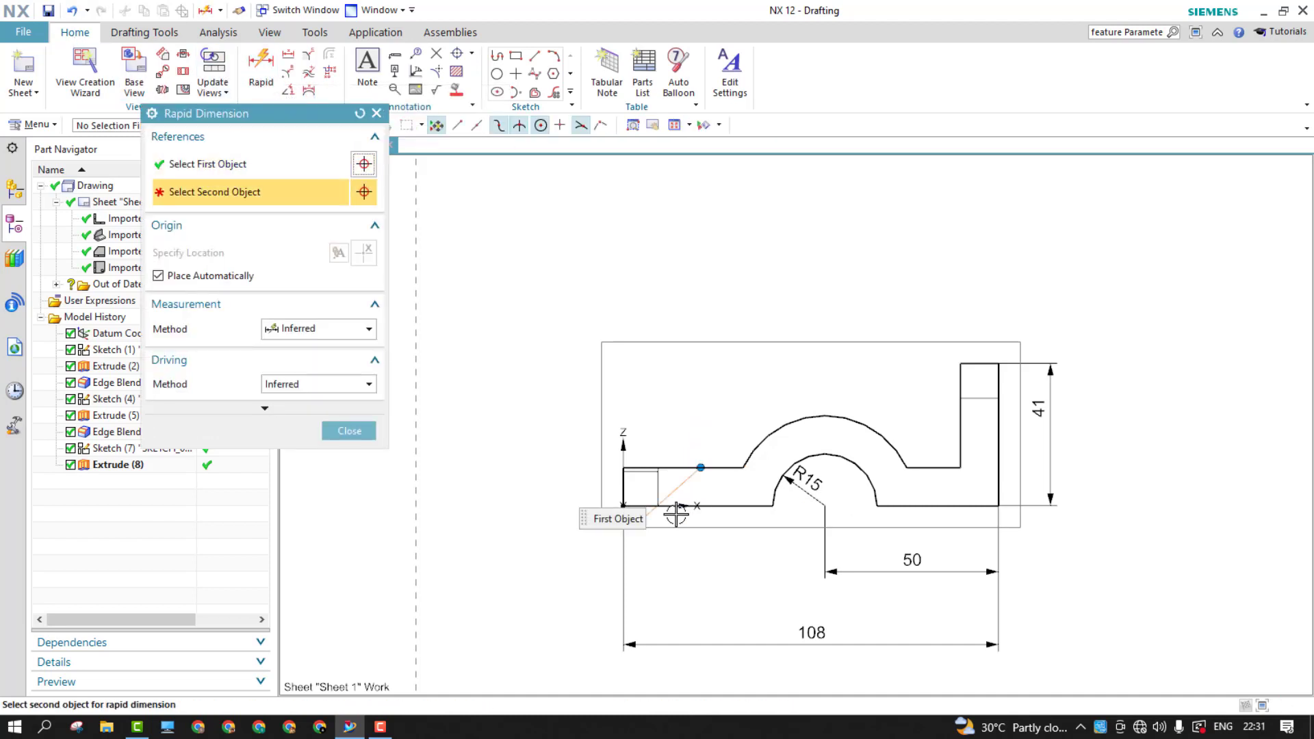
click(678, 506)
click(542, 503)
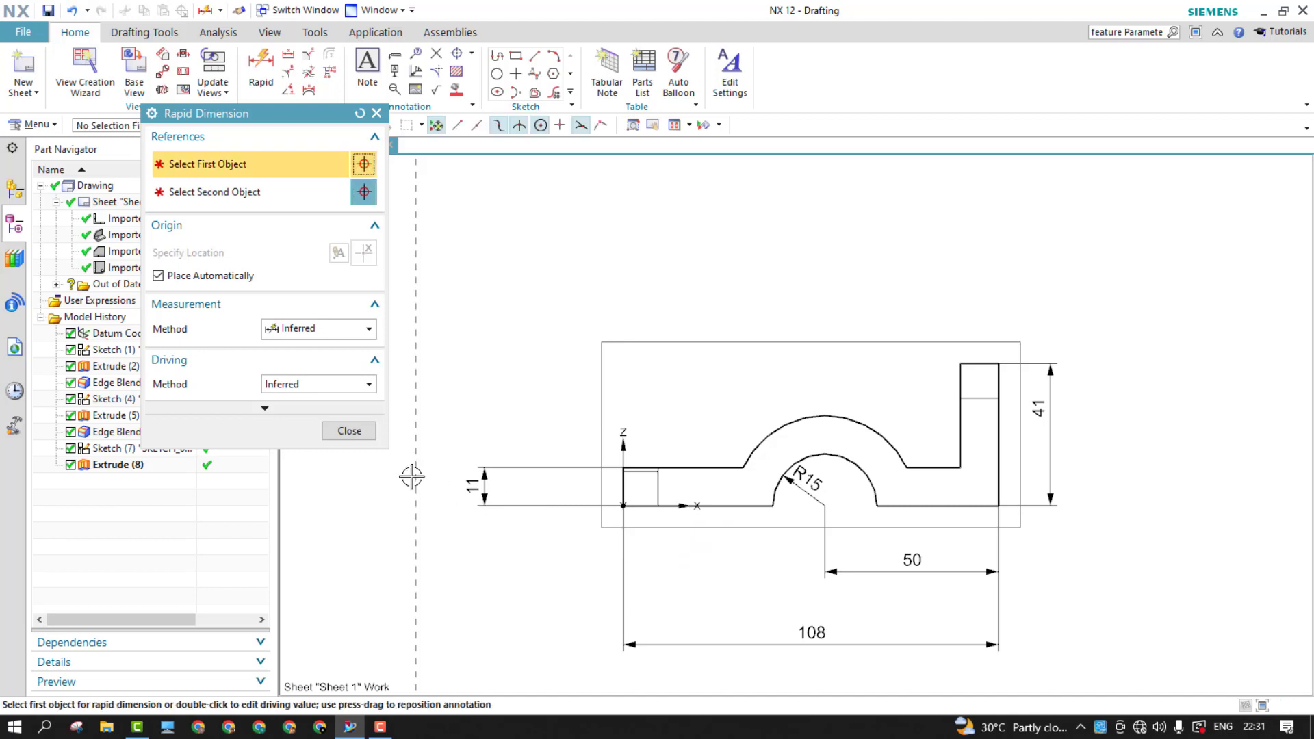
click(349, 430)
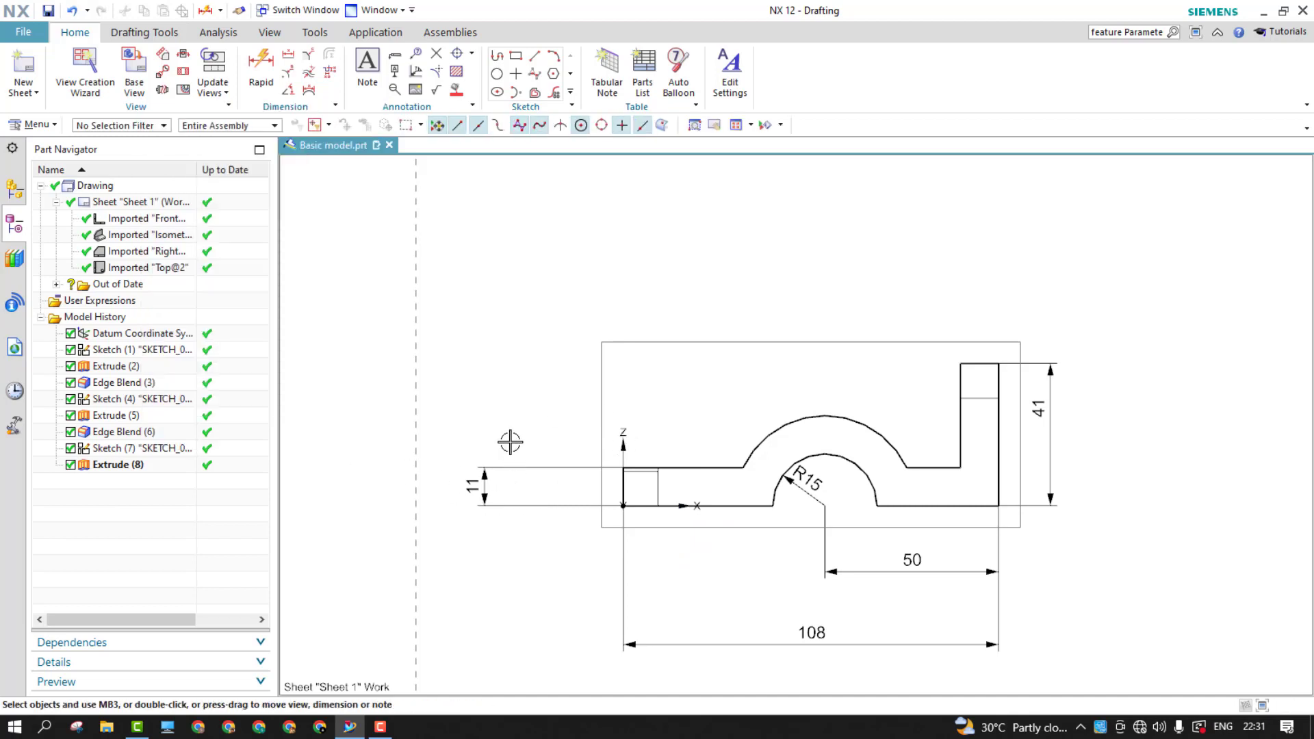
- Pan and zoom to centre the four dimensioned views on the sheet
scroll(548, 445, down, 4)
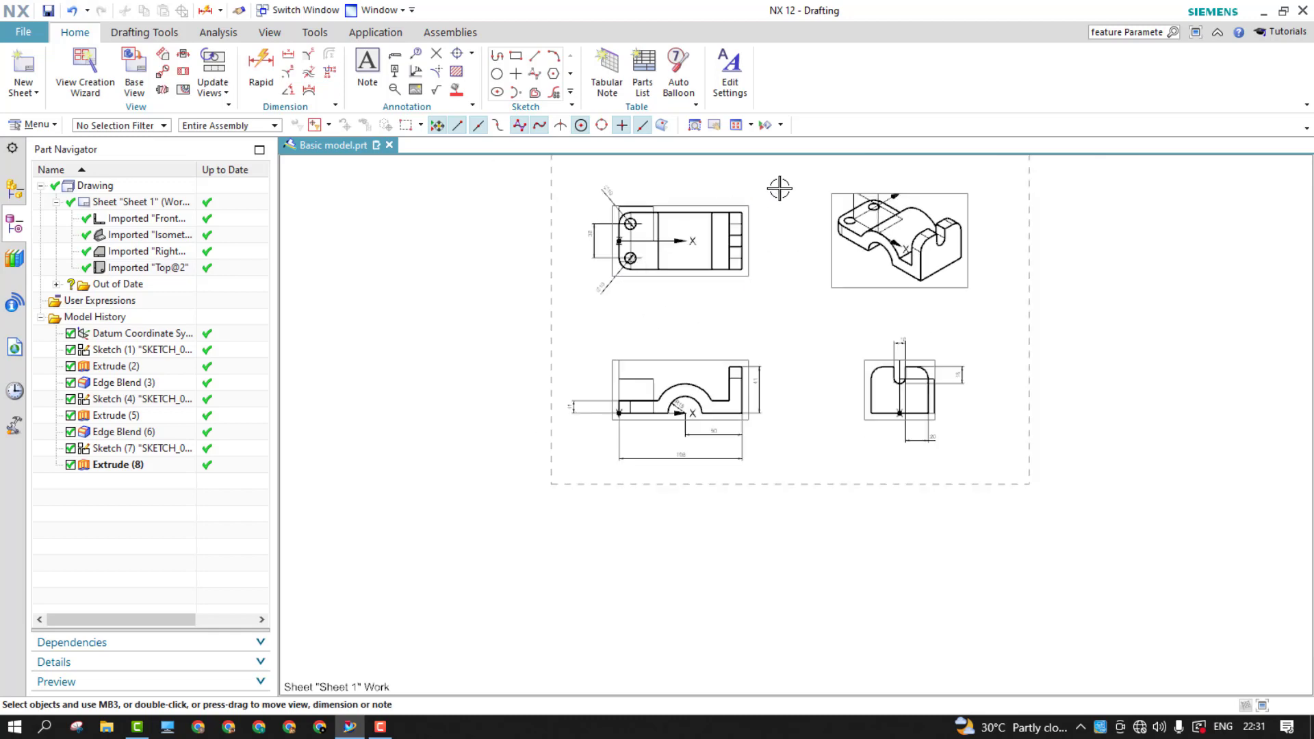
scroll(783, 194, down, 2)
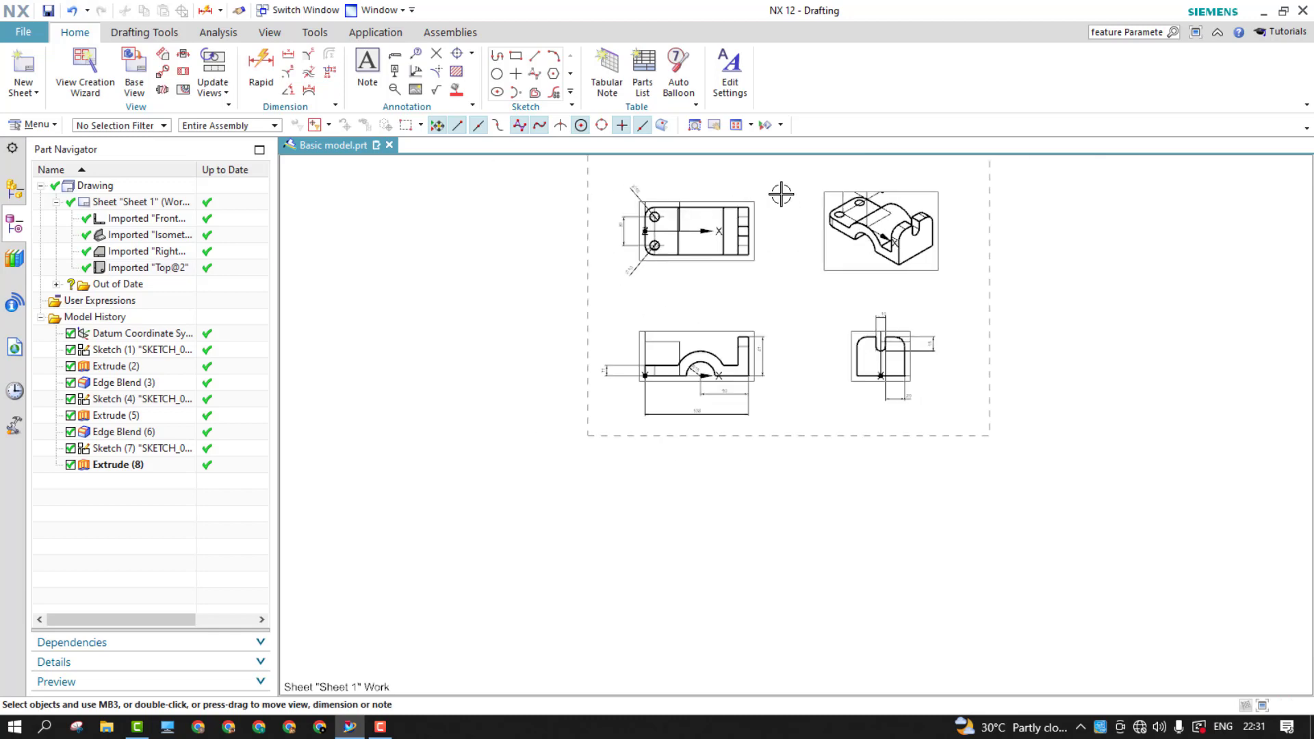
mouse_move(781, 194)
shift+middle_down()
mouse_move(792, 244)
mouse_move(754, 405)
shift+middle_up()
scroll(756, 425, up, 2)
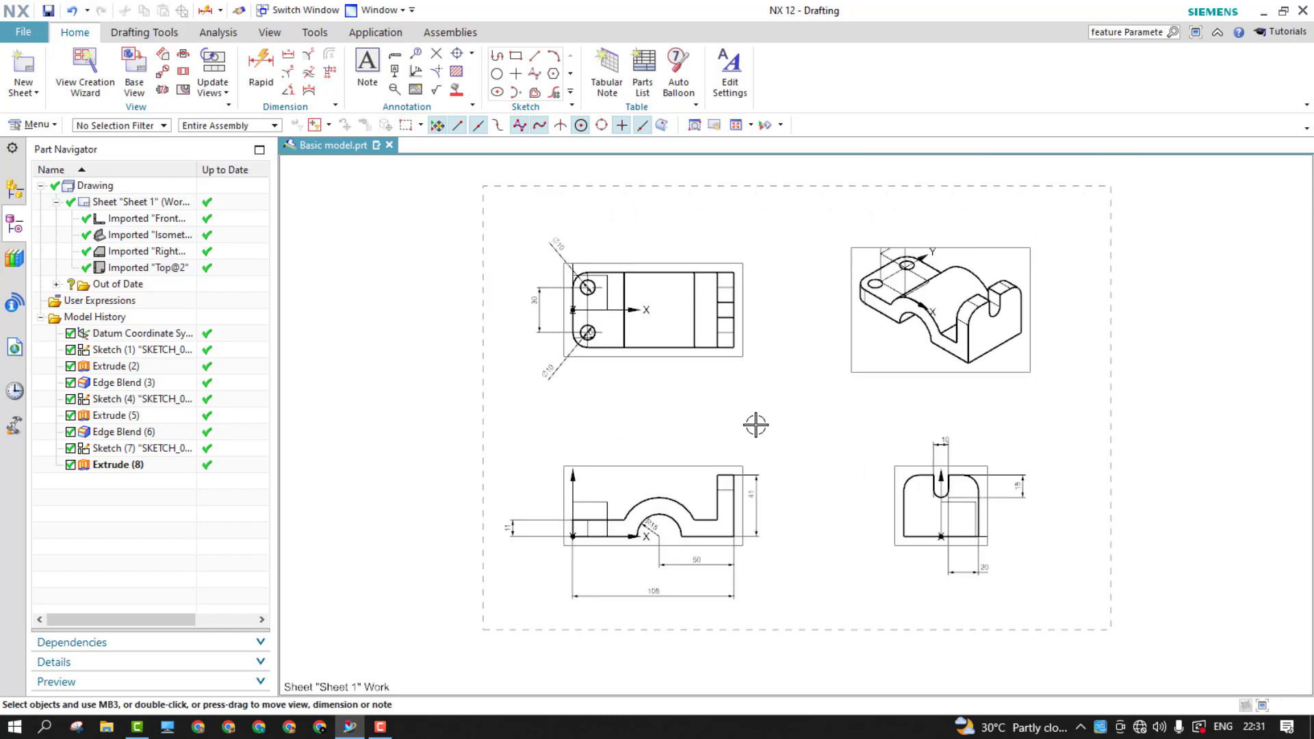
scroll(756, 425, up, 1)
scroll(756, 425, up, 1)
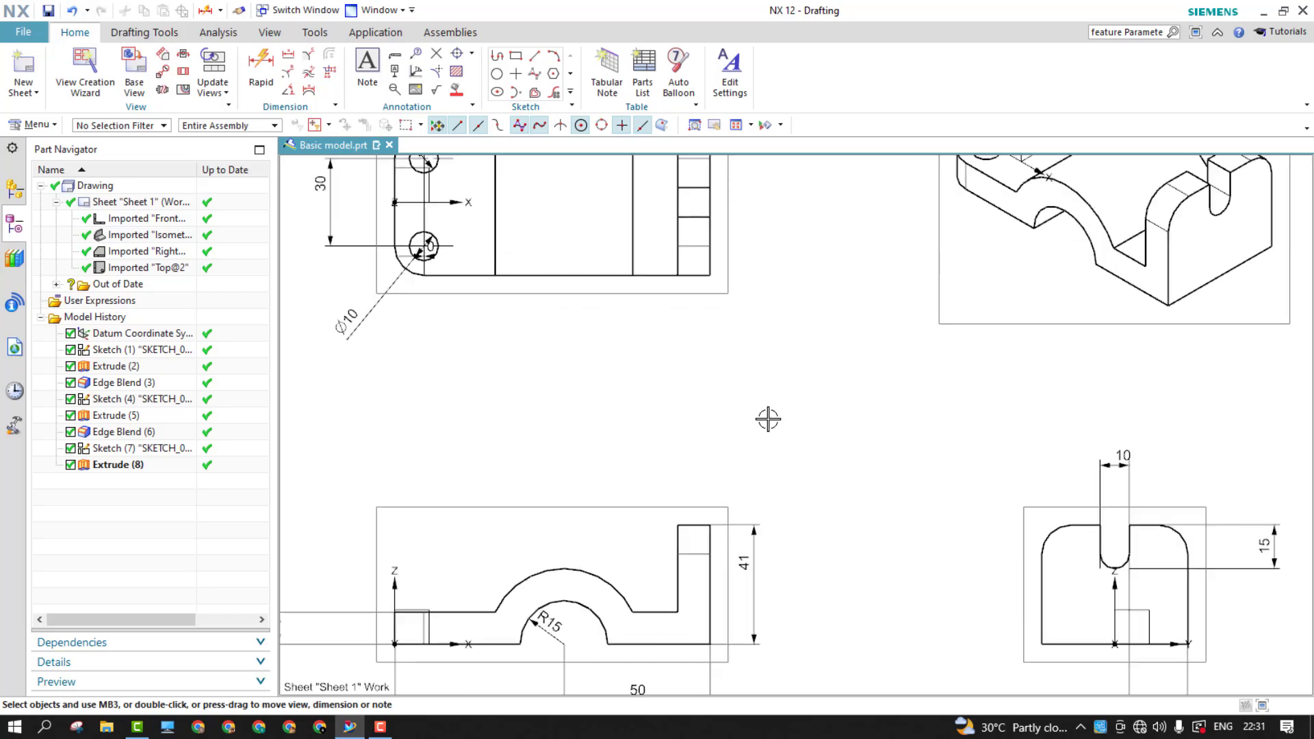
scroll(768, 419, down, 1)
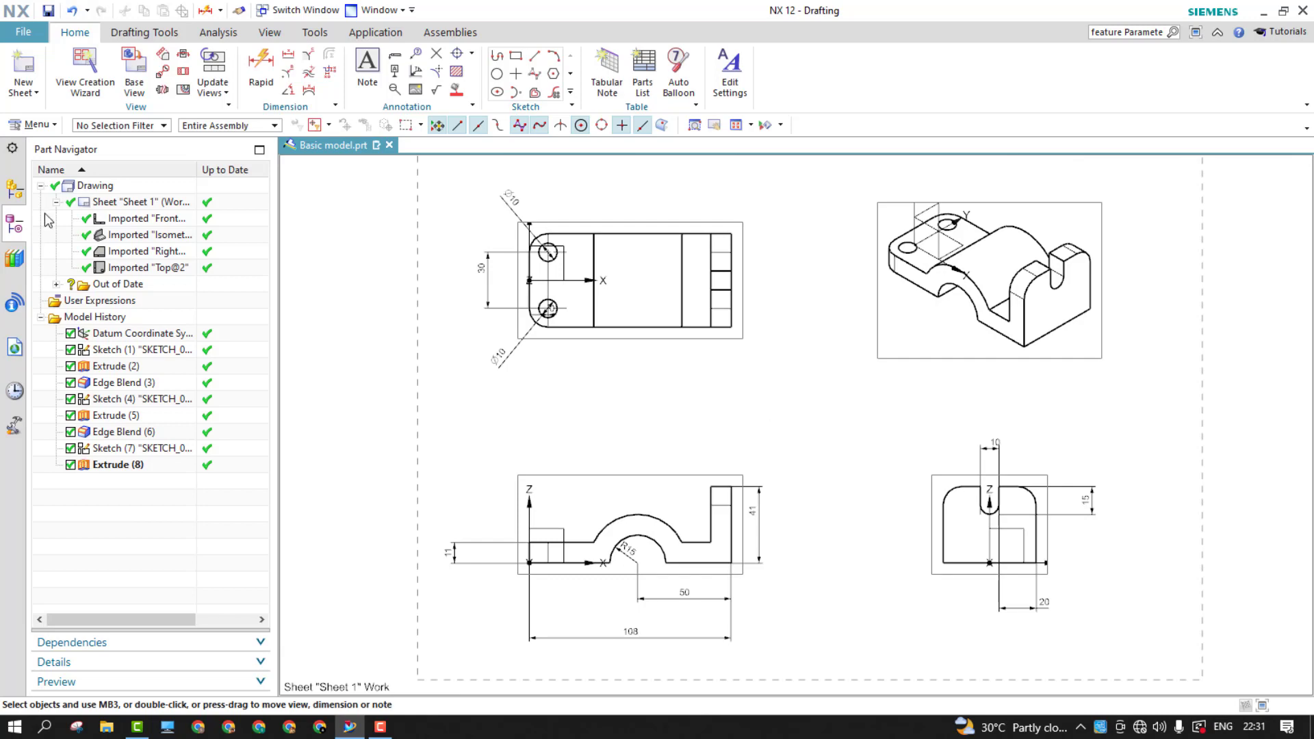
- Switch off Border Display again in Drafting Preferences and apply it
click(31, 125)
mouse_move(57, 324)
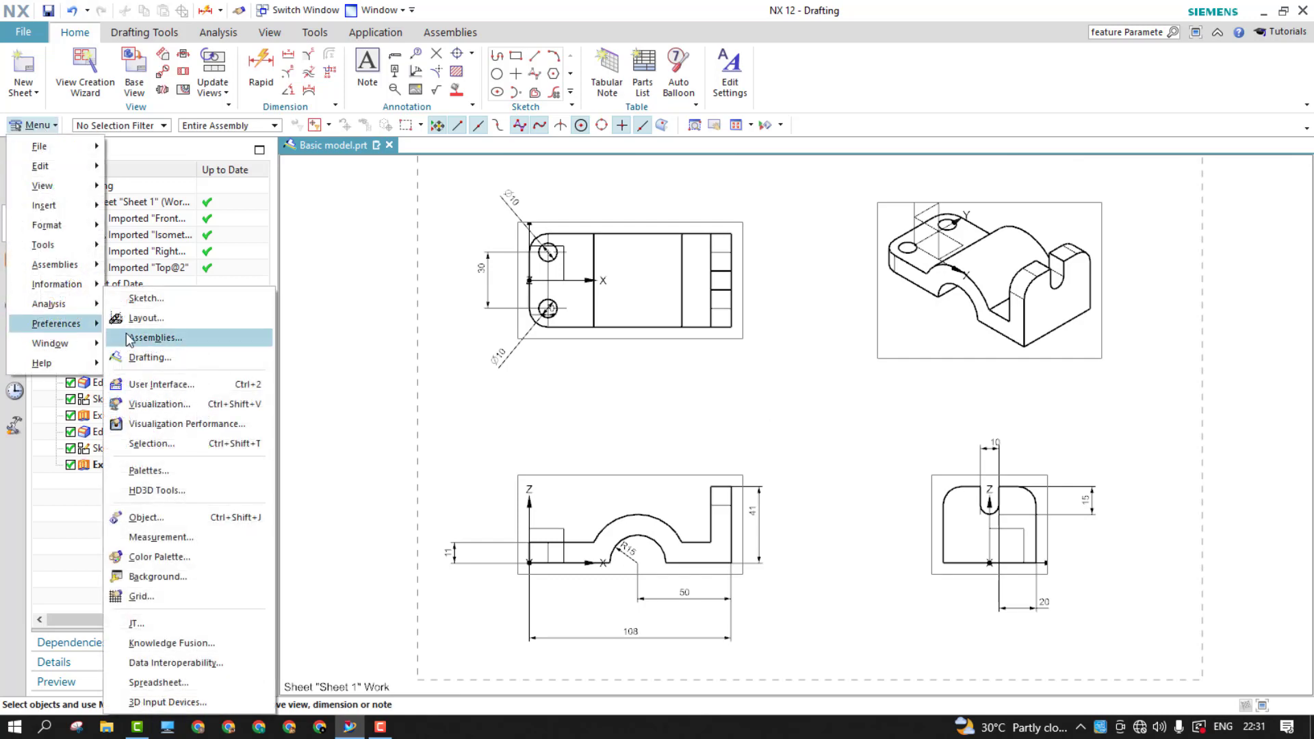
click(153, 356)
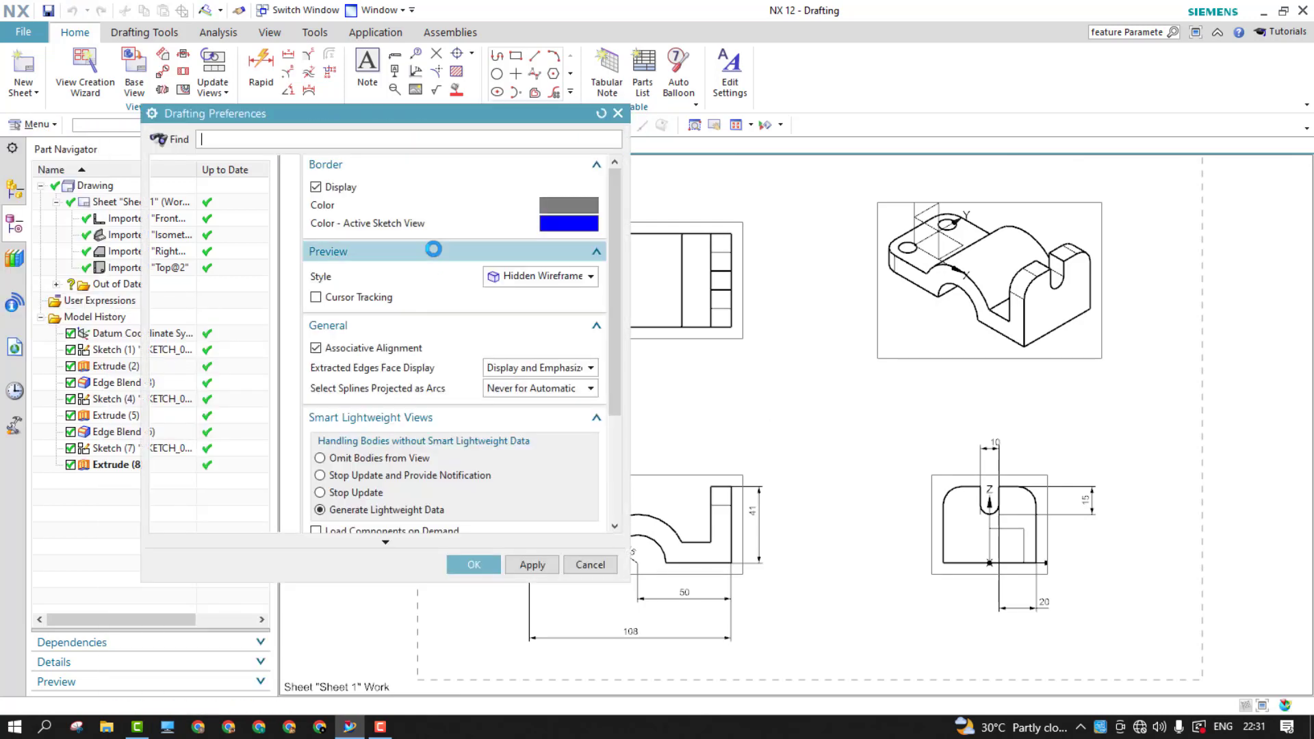
click(524, 562)
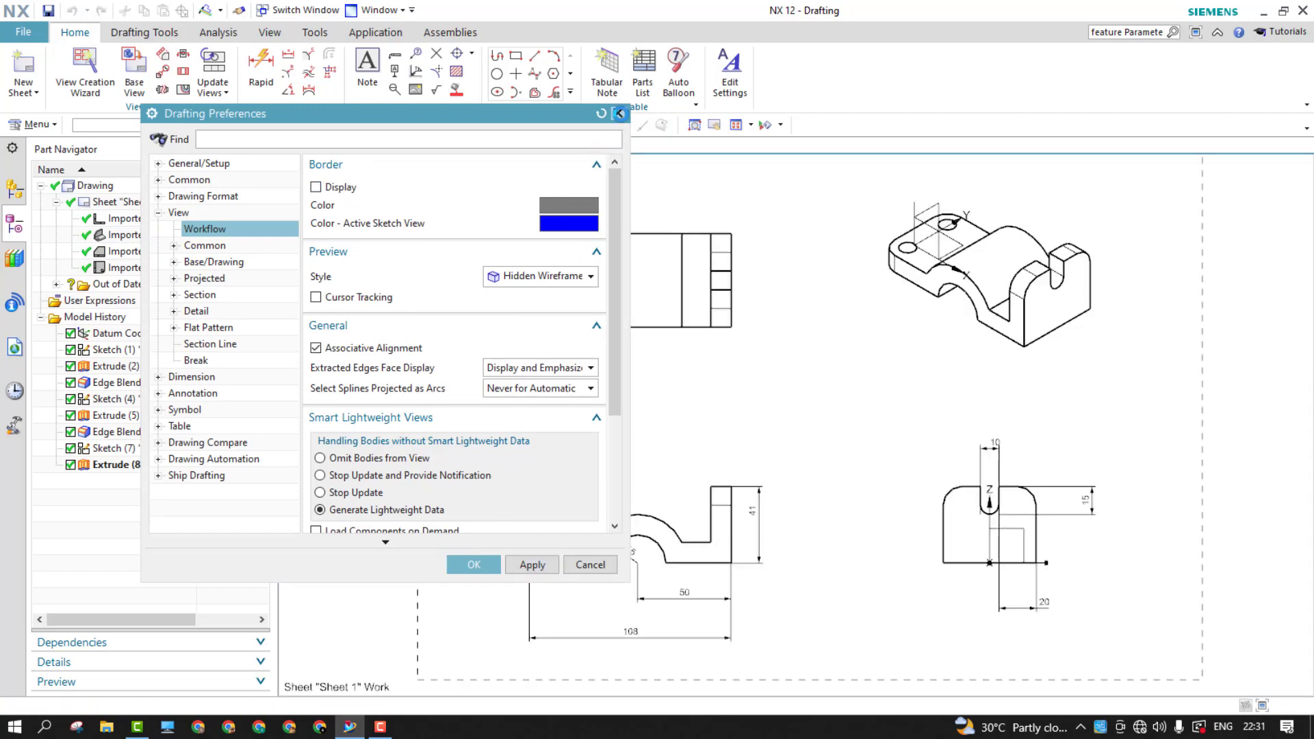
- Set the upper Ø10 hole dimension's text orientation to Horizontal Text, placed after the stub
click(618, 114)
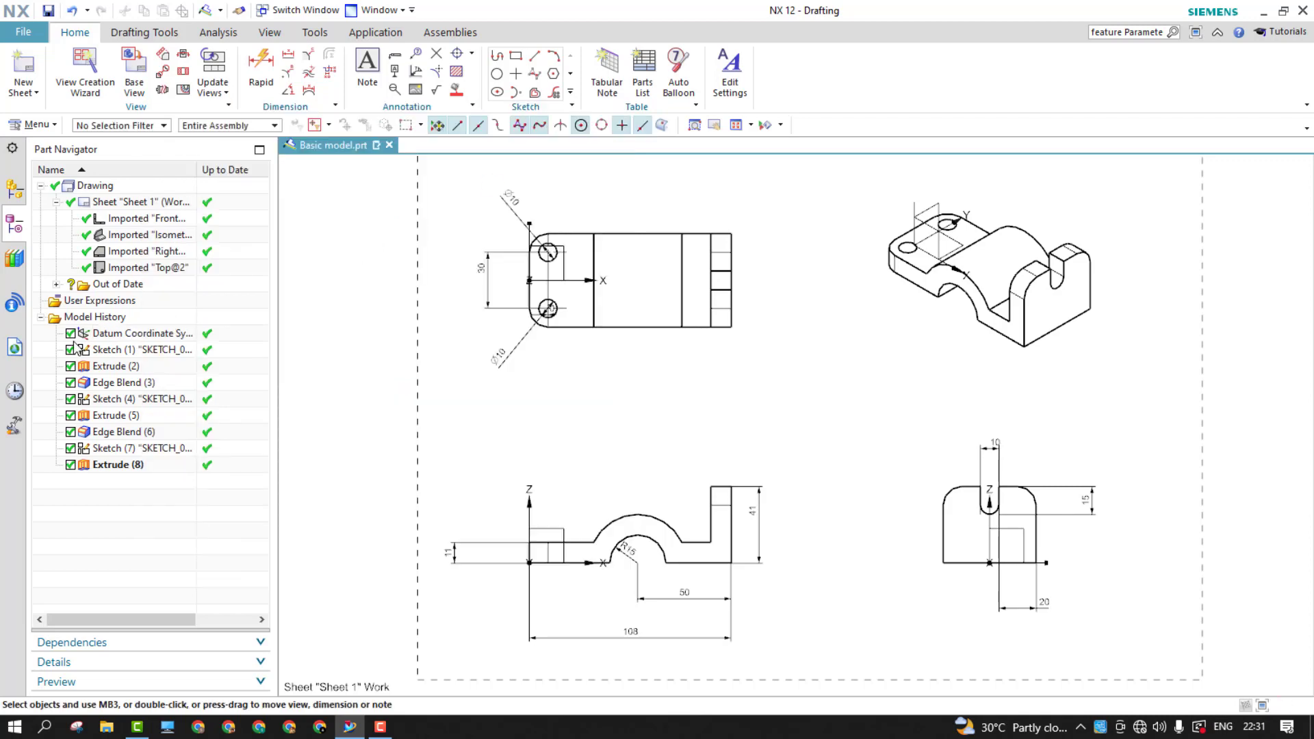
click(199, 261)
click(178, 245)
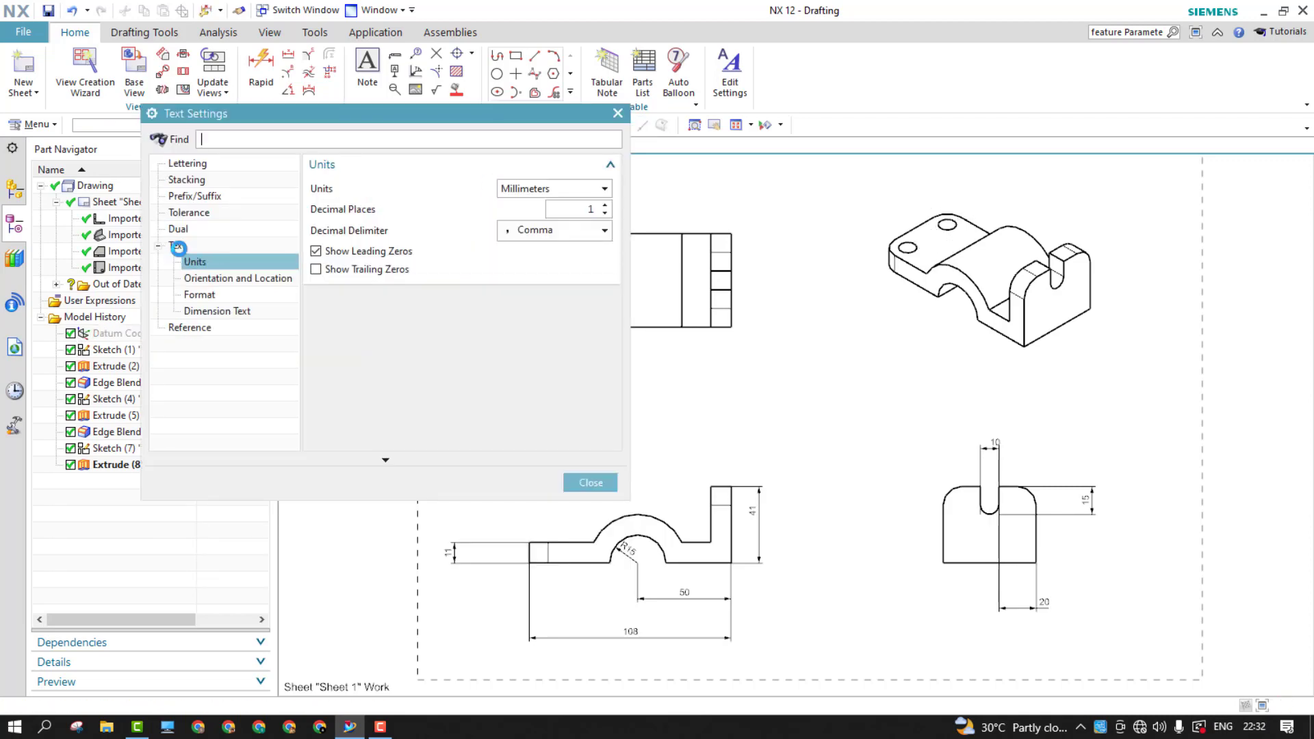
click(164, 248)
click(169, 248)
click(217, 280)
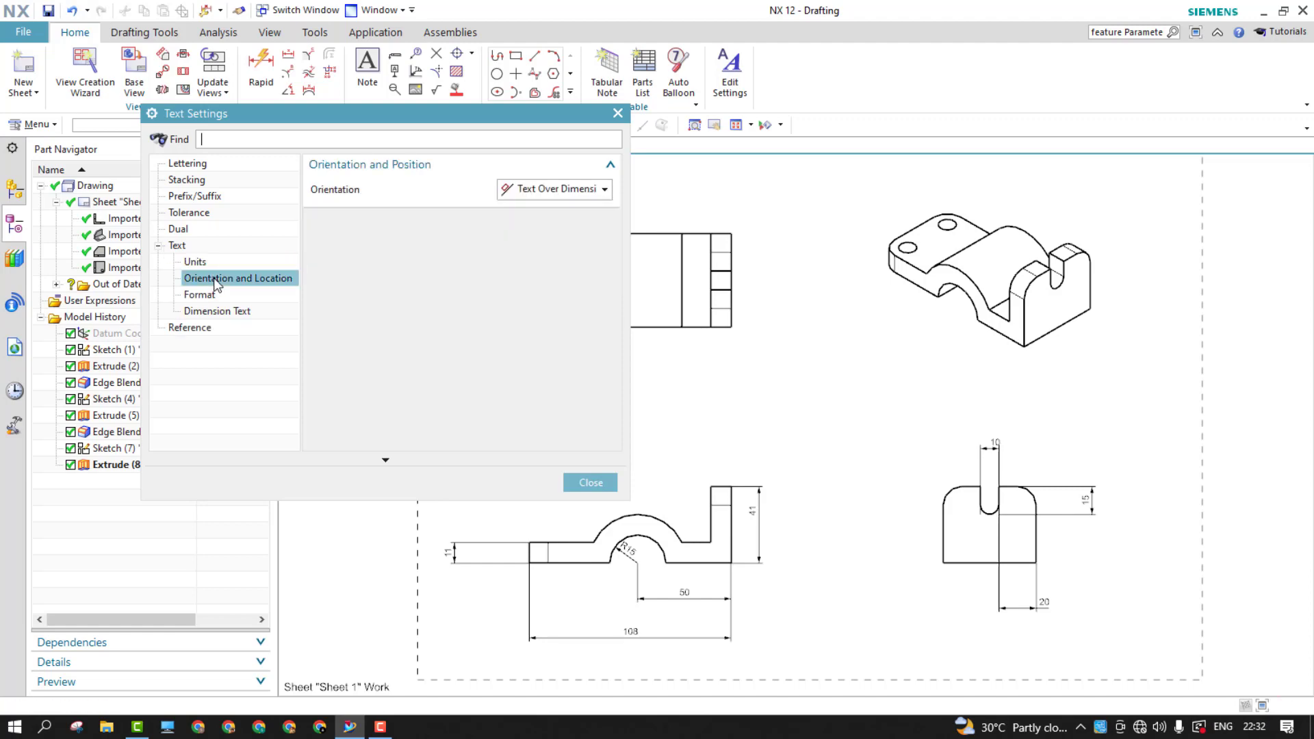
click(515, 189)
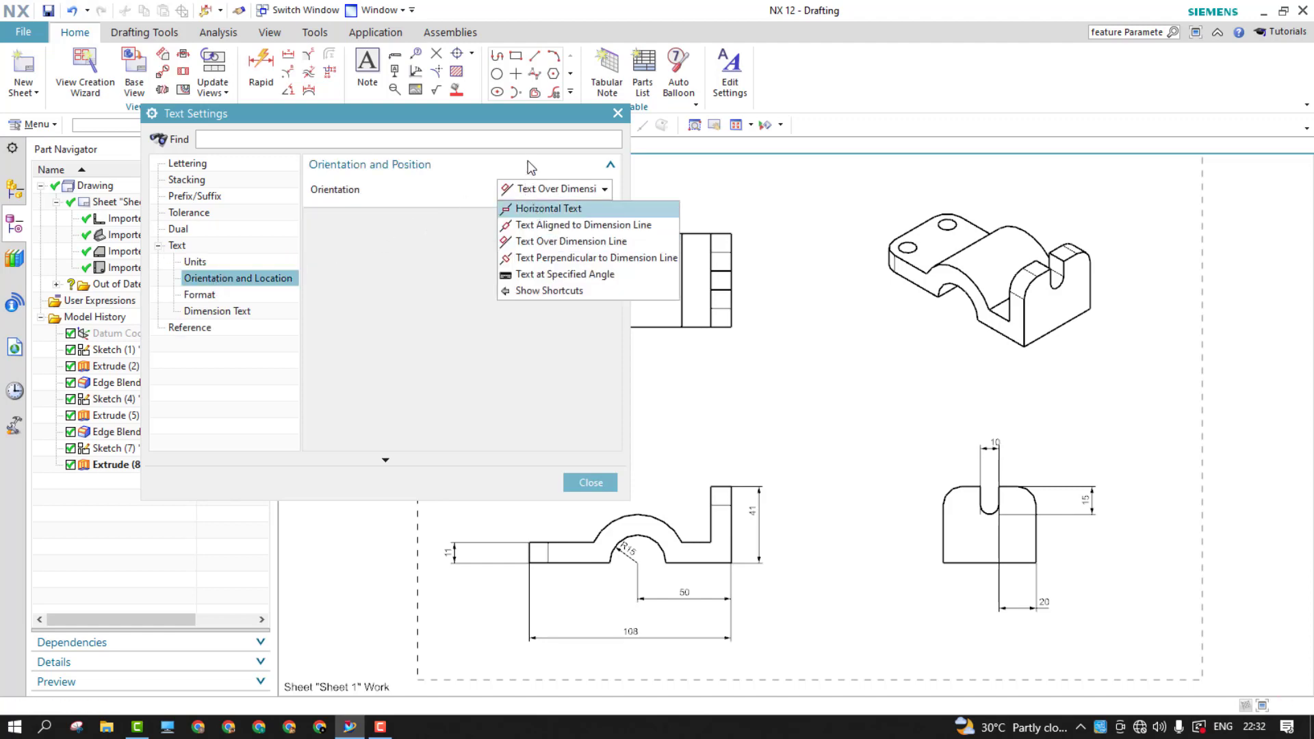
click(532, 123)
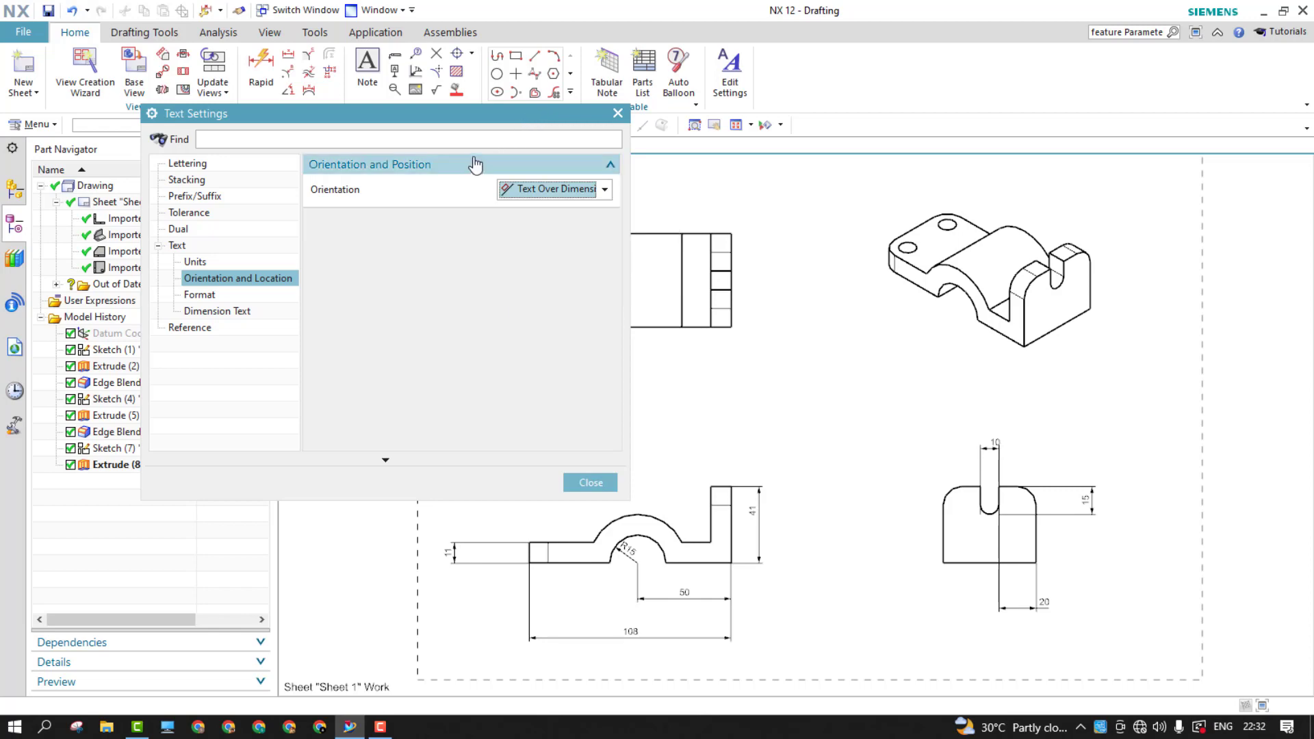
click(533, 191)
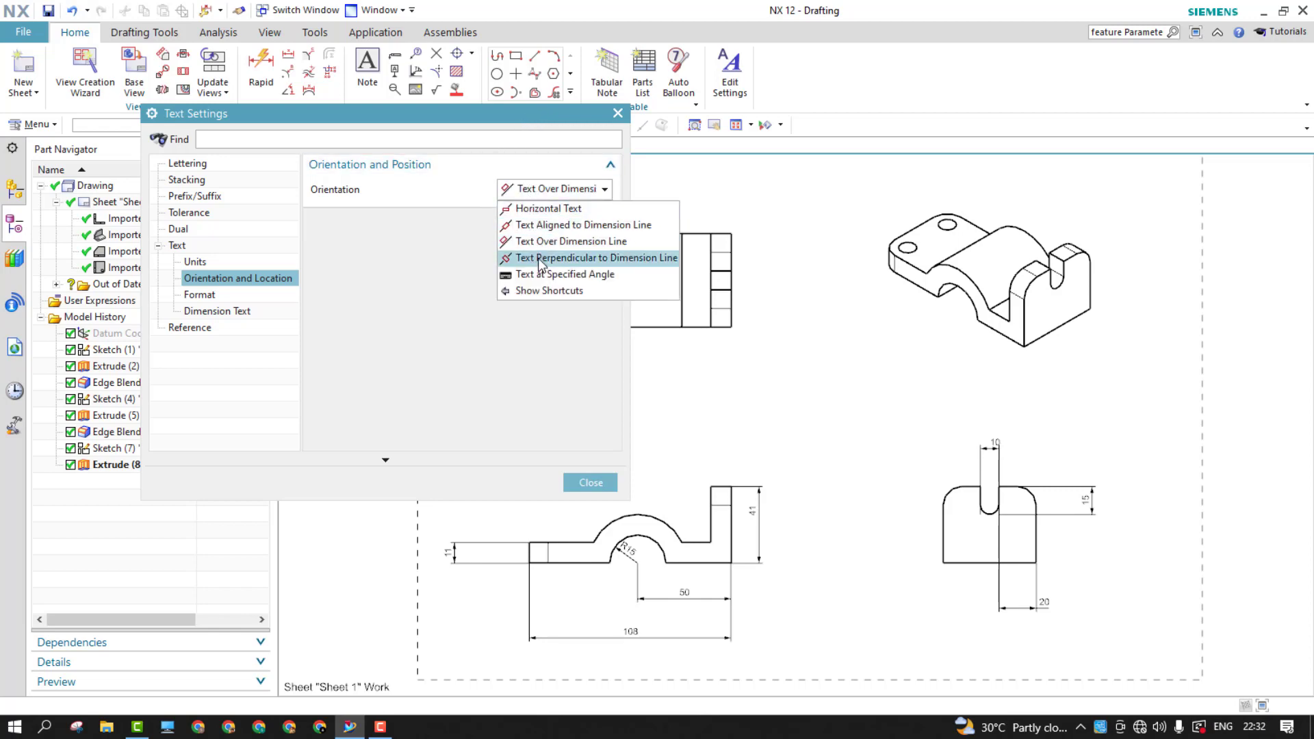
click(546, 208)
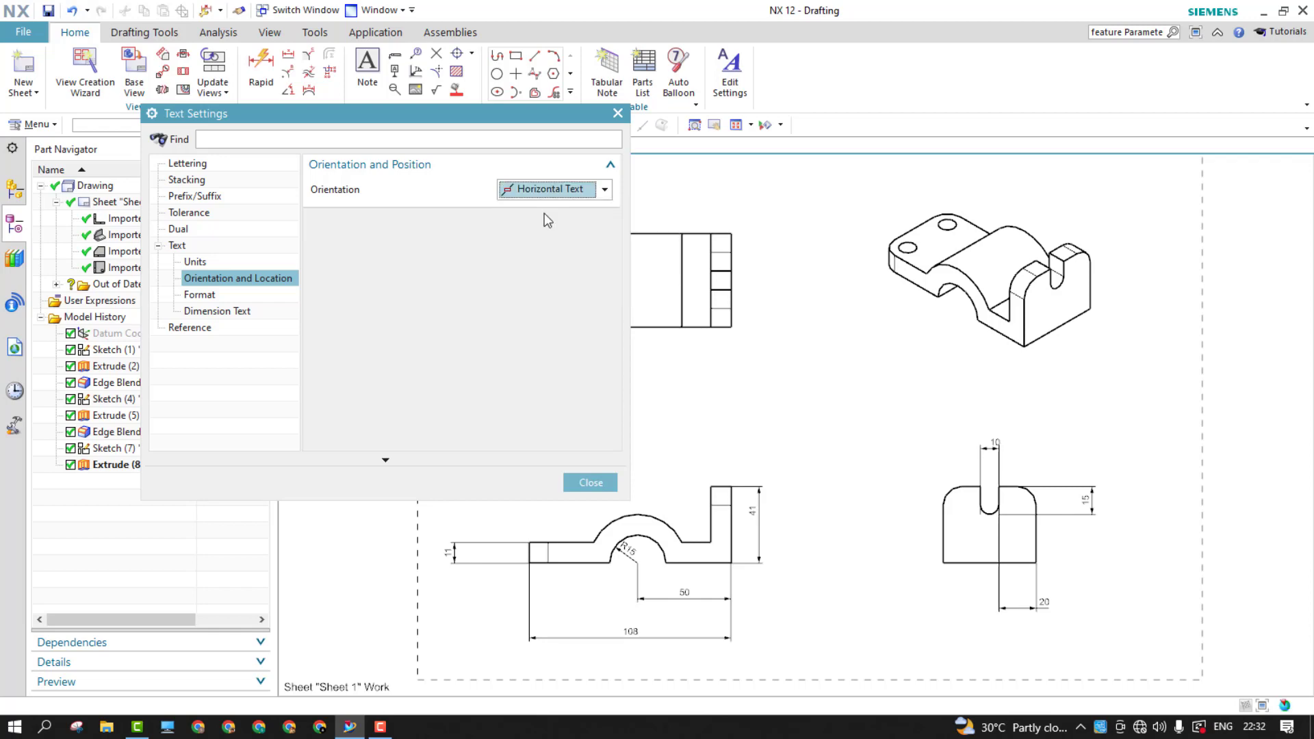
mouse_move(527, 123)
mouse_down()
mouse_move(744, 334)
mouse_move(1093, 287)
mouse_move(1099, 268)
mouse_up()
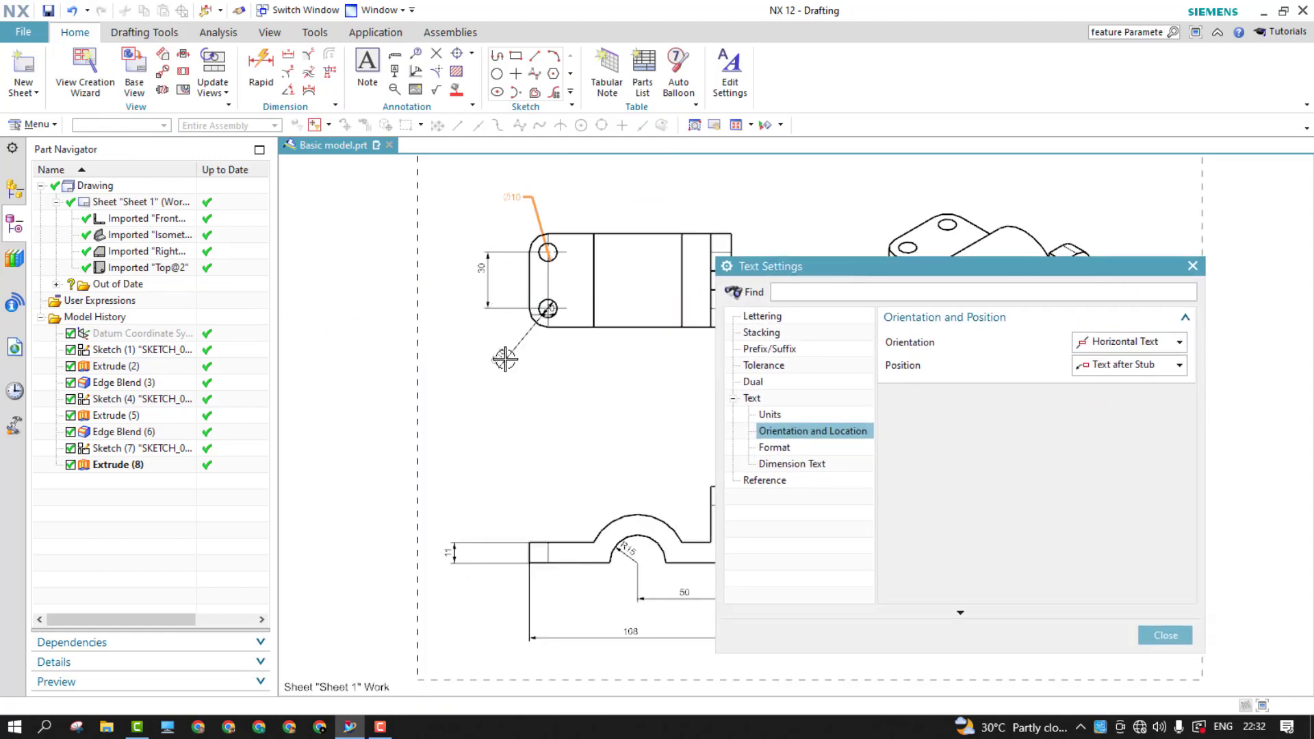
- Finish the upper Ø10 dimension and open the lower Ø10 dimension for editing
click(1166, 636)
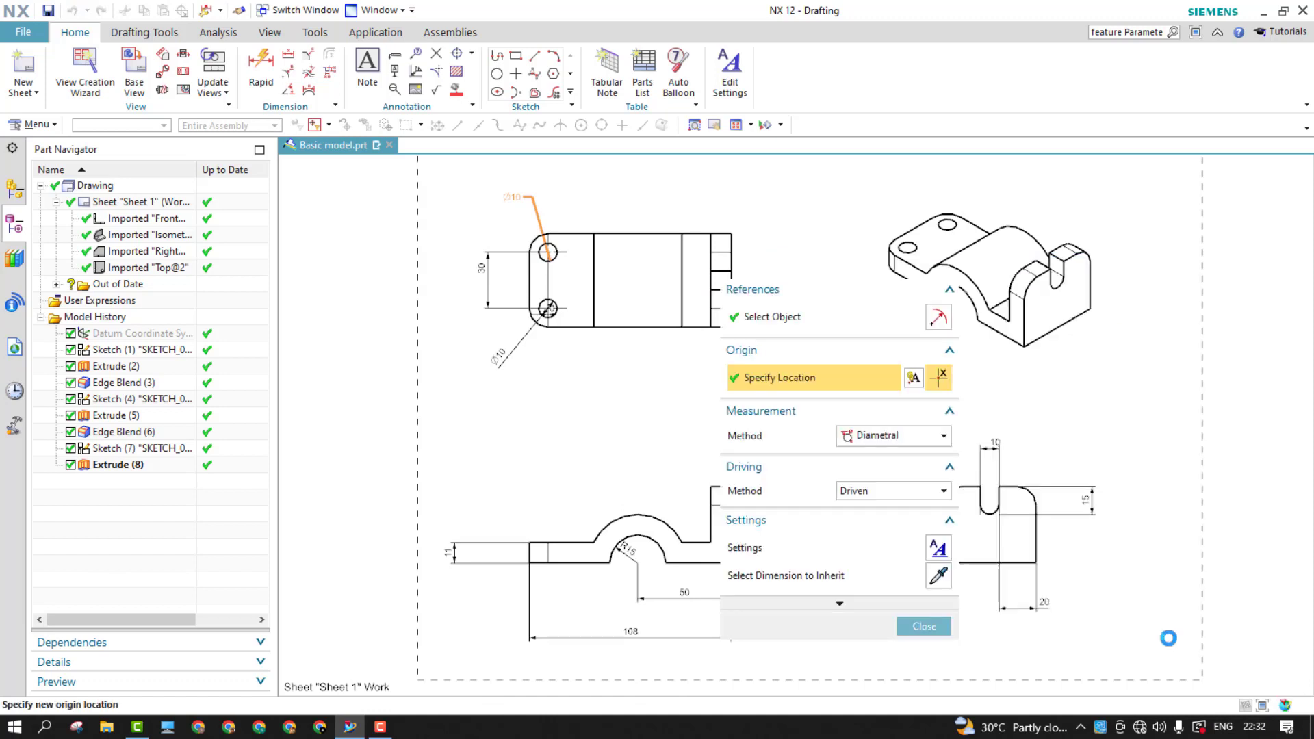
click(924, 628)
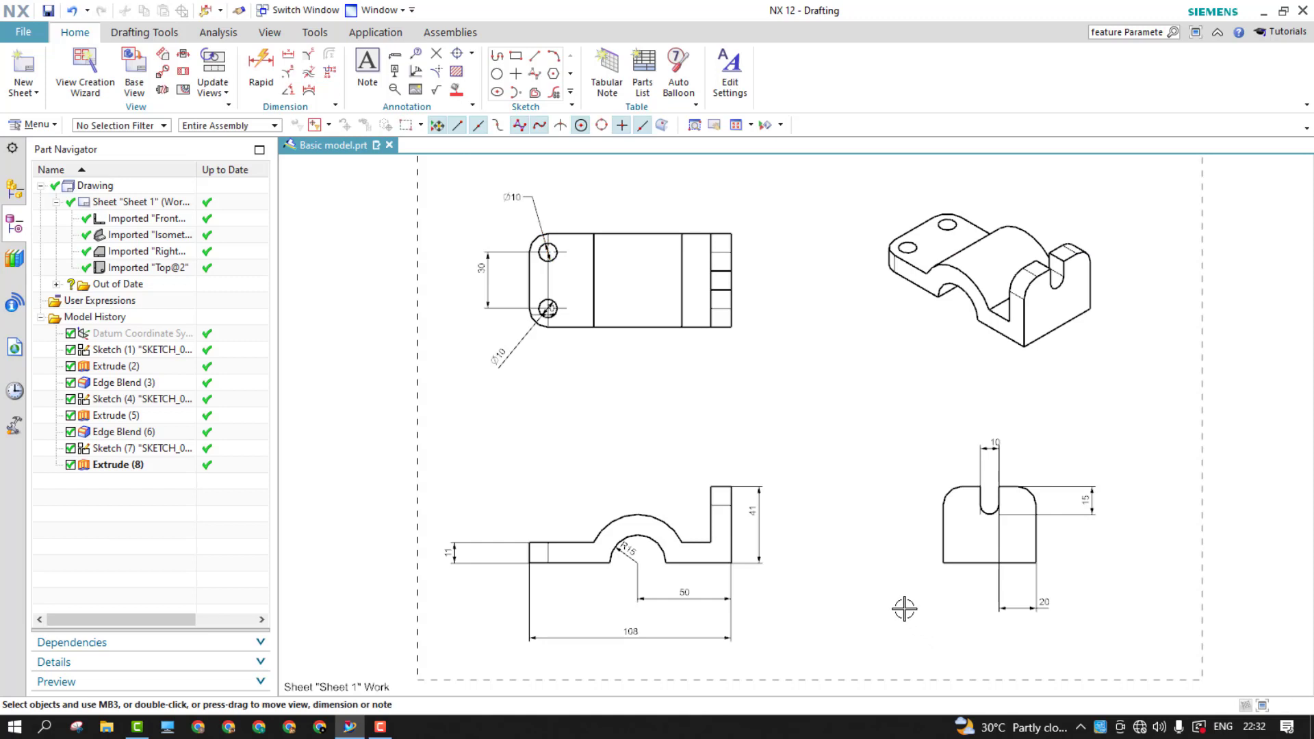
click(498, 355)
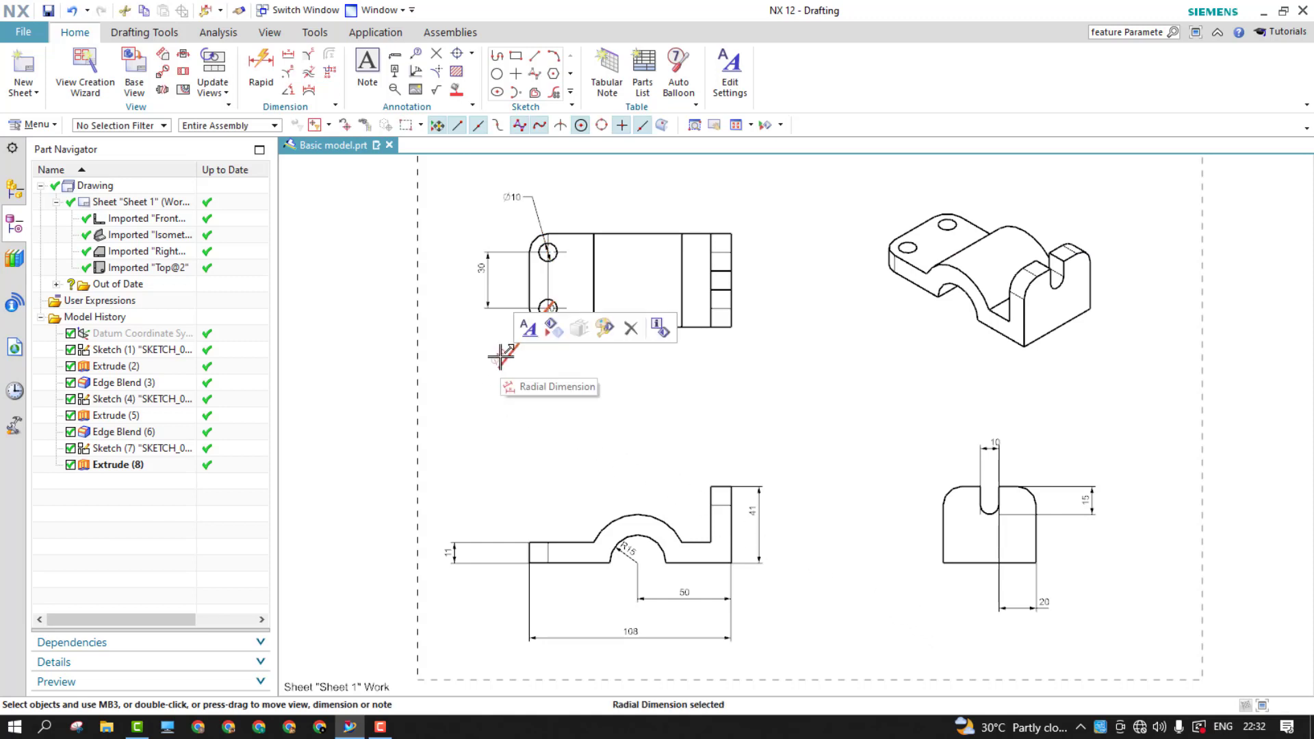
double_click(500, 357)
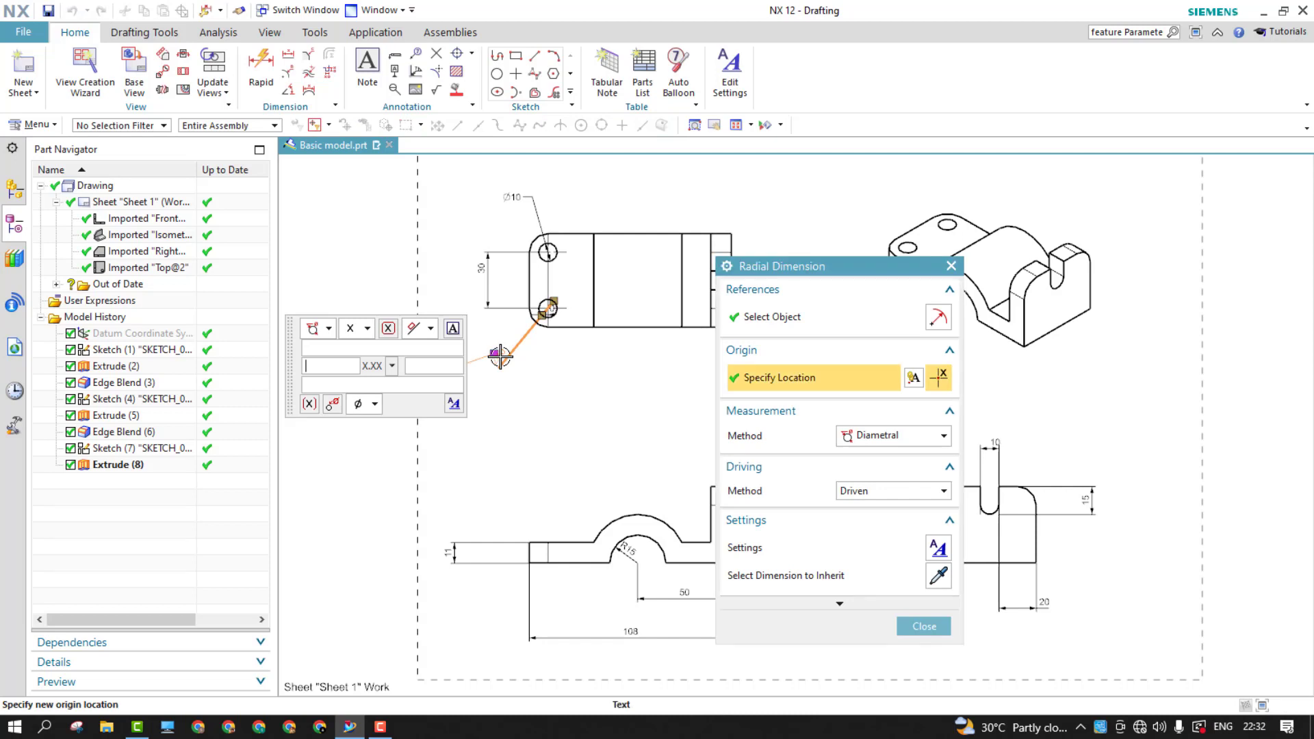
- Set the lower Ø10 dimension's text orientation to Horizontal Text
click(454, 405)
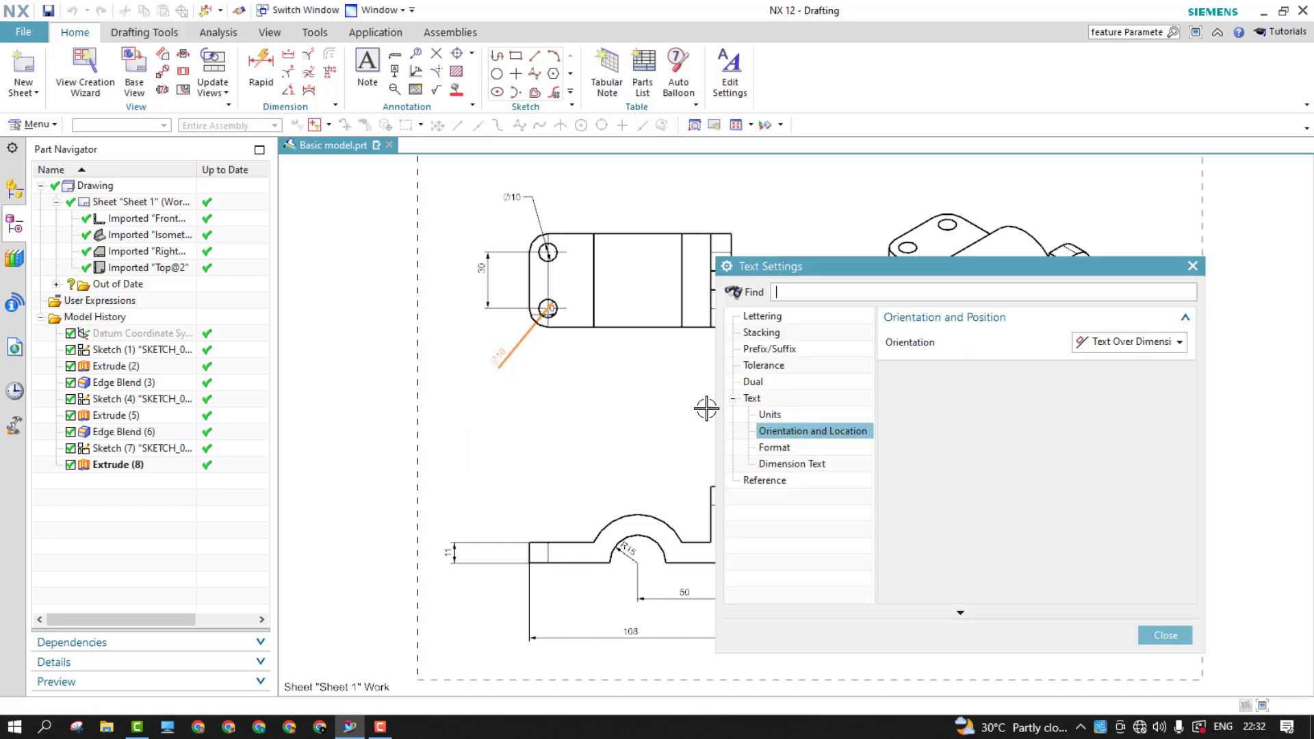
click(1096, 341)
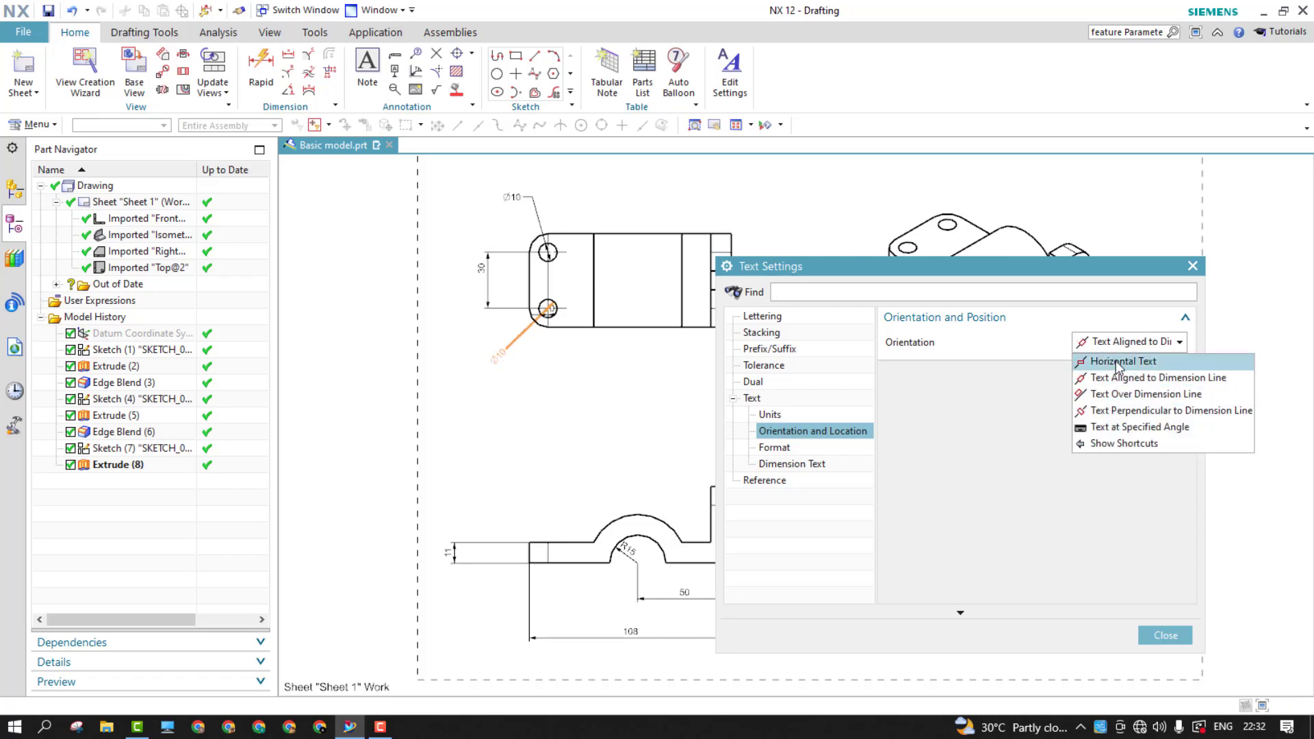
click(1099, 362)
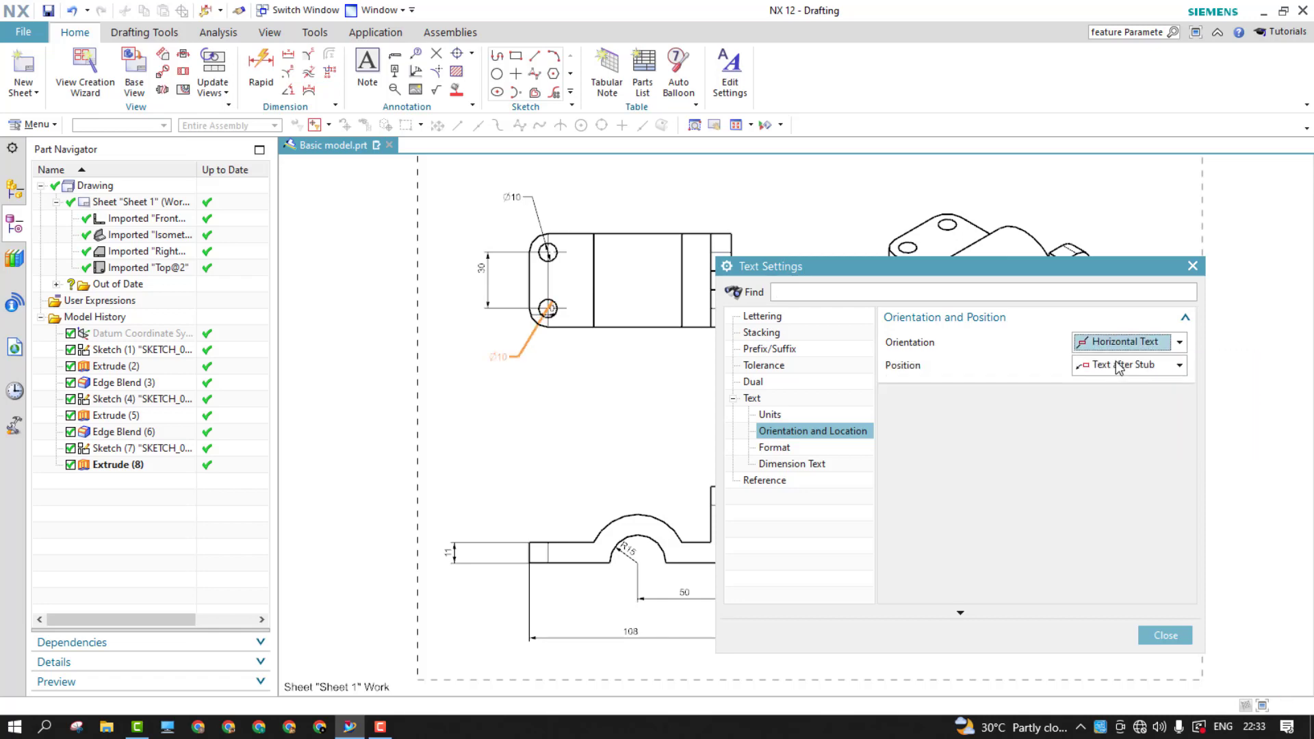
click(1164, 637)
click(921, 625)
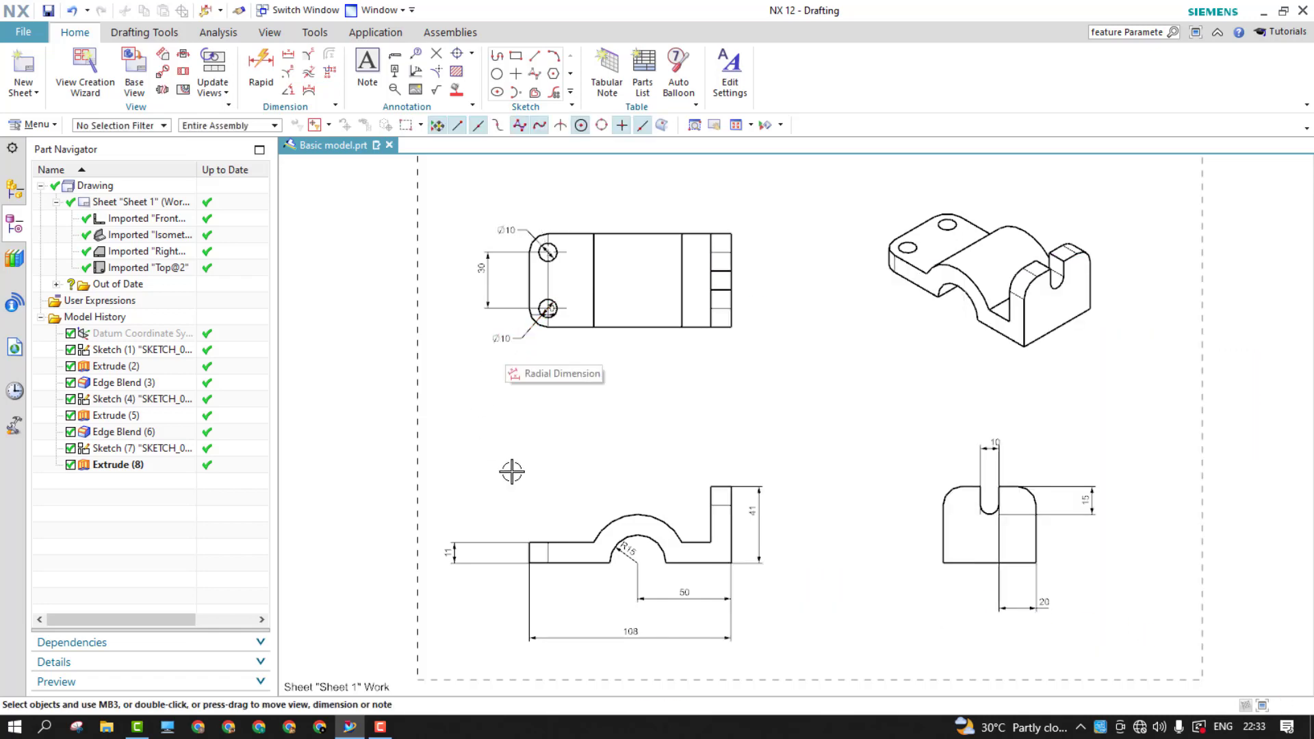
- Delete the lower Ø10 dimension and add a vertical 50 height dimension to the top-left view
click(510, 342)
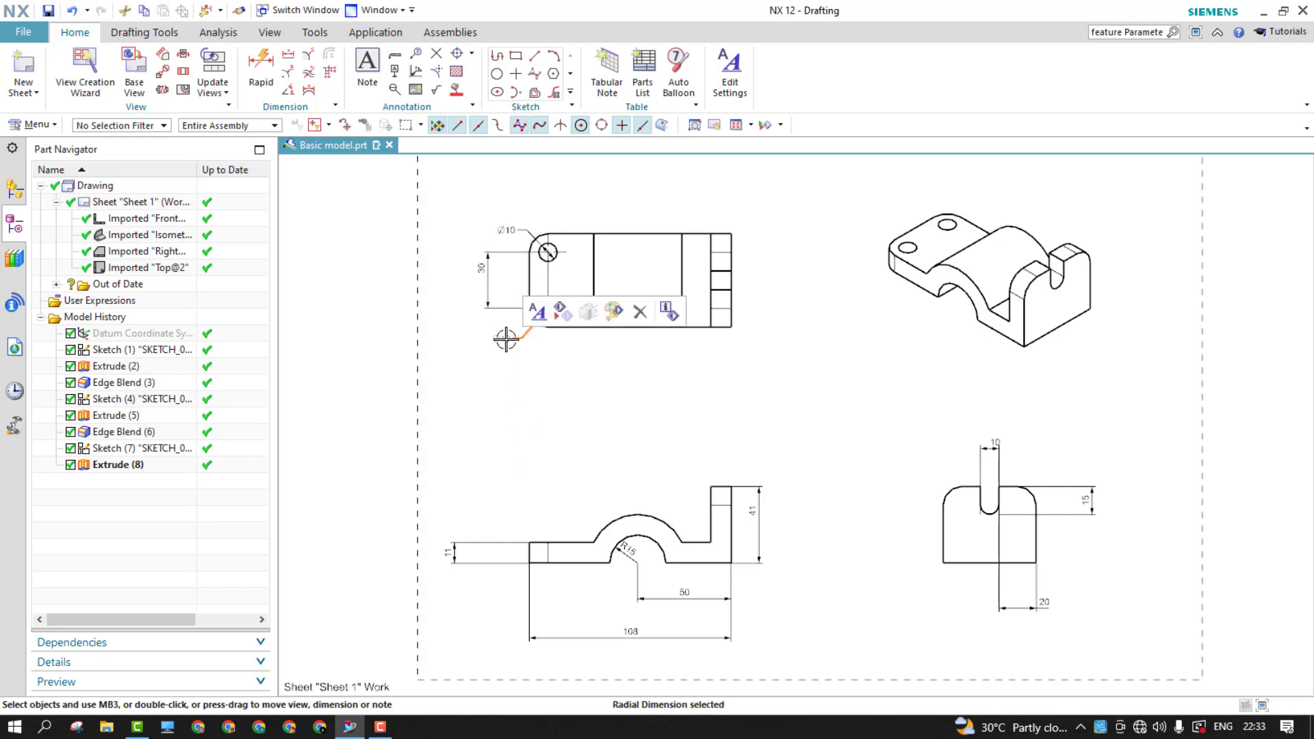
key(Delete)
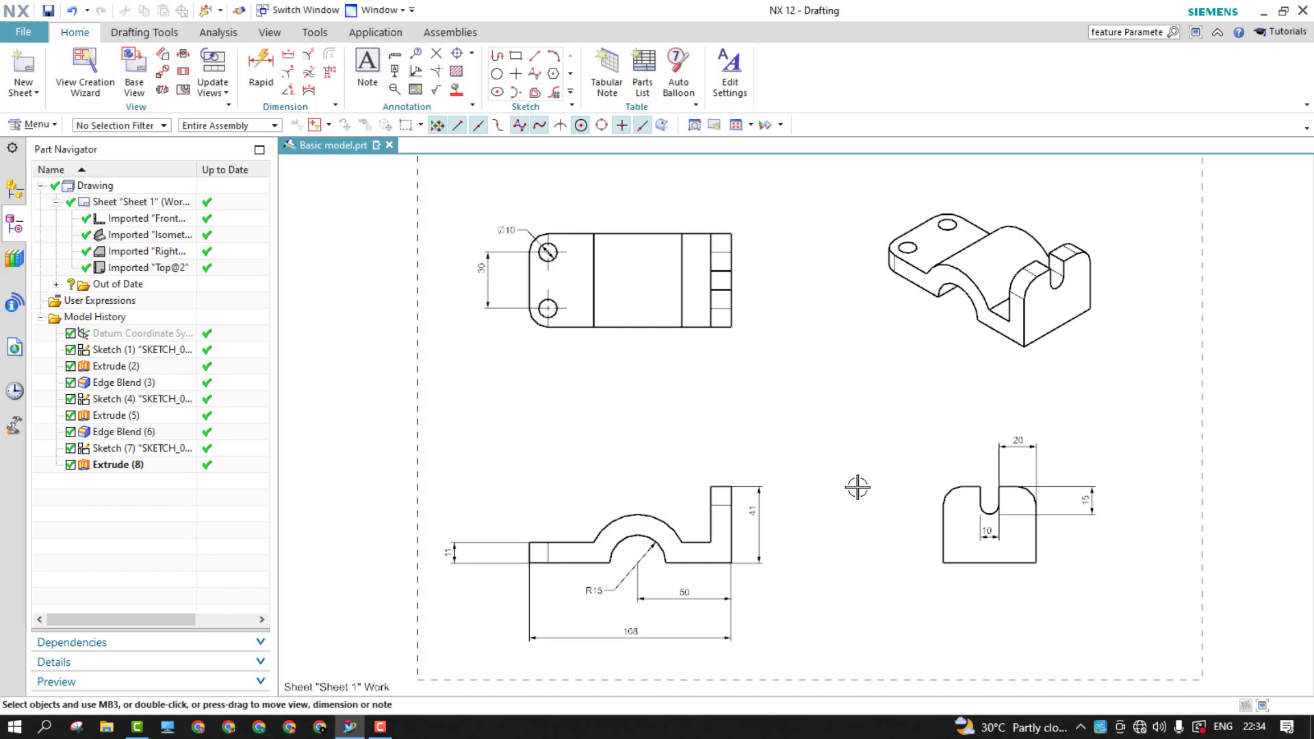
click(261, 72)
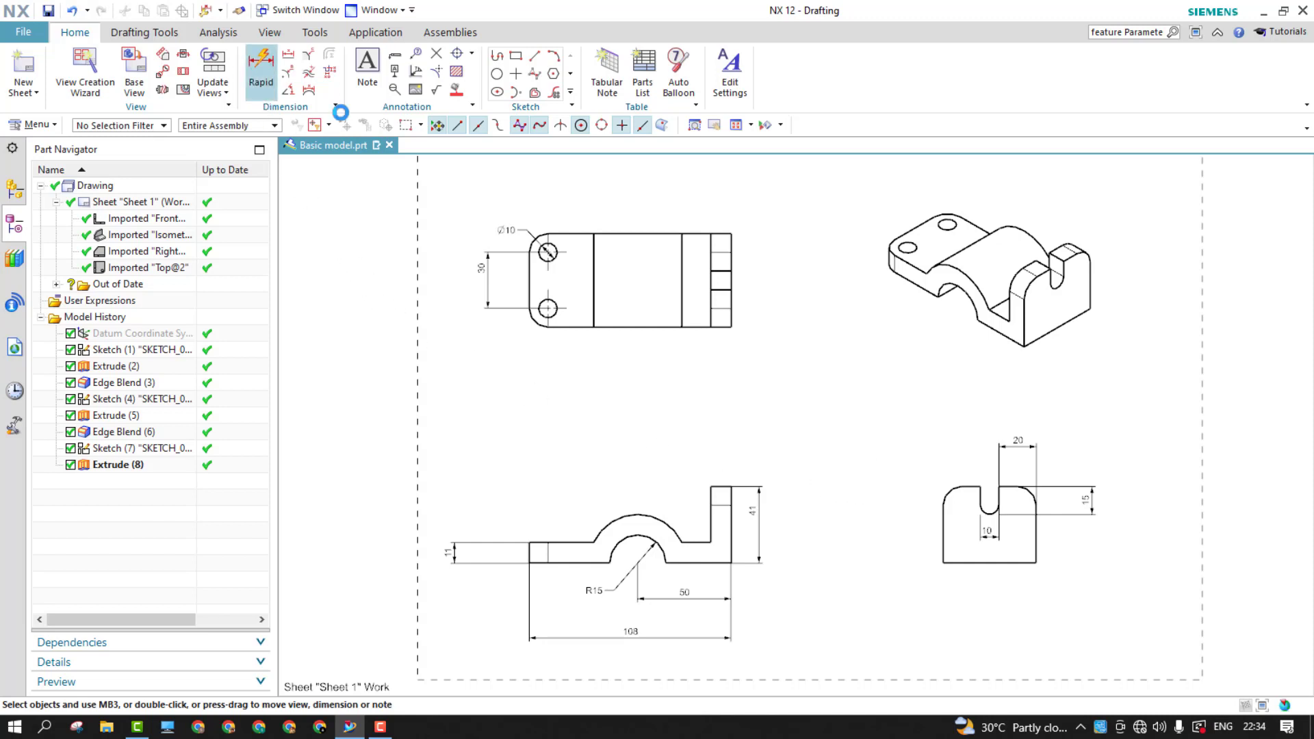
click(697, 233)
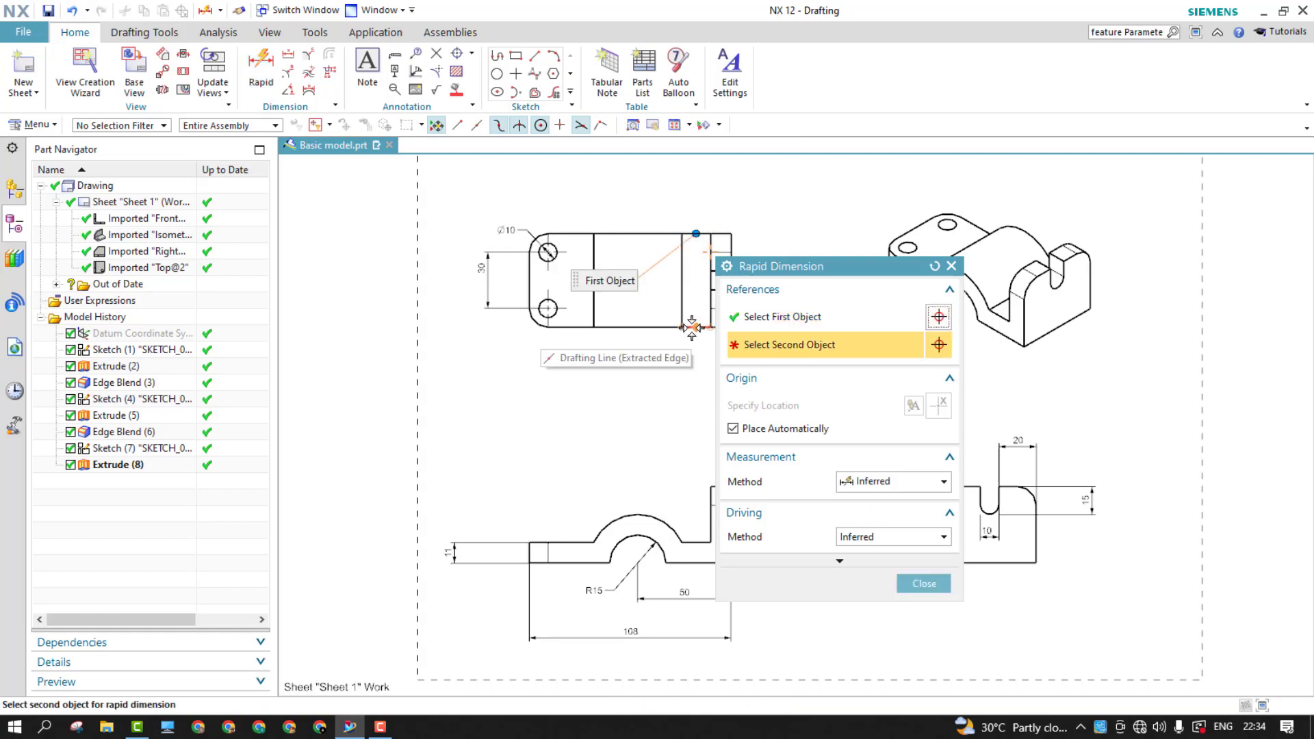
click(692, 328)
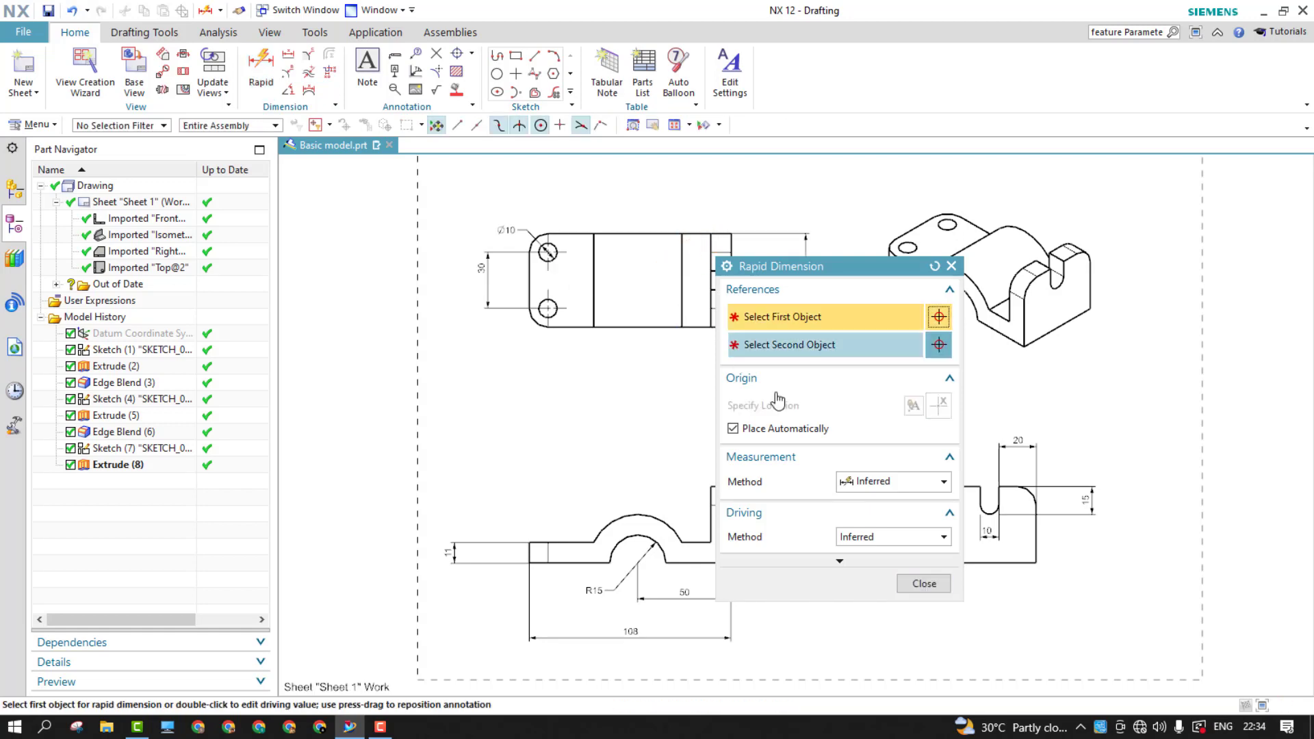
mouse_move(872, 269)
mouse_down()
mouse_move(908, 367)
mouse_move(1178, 314)
mouse_up()
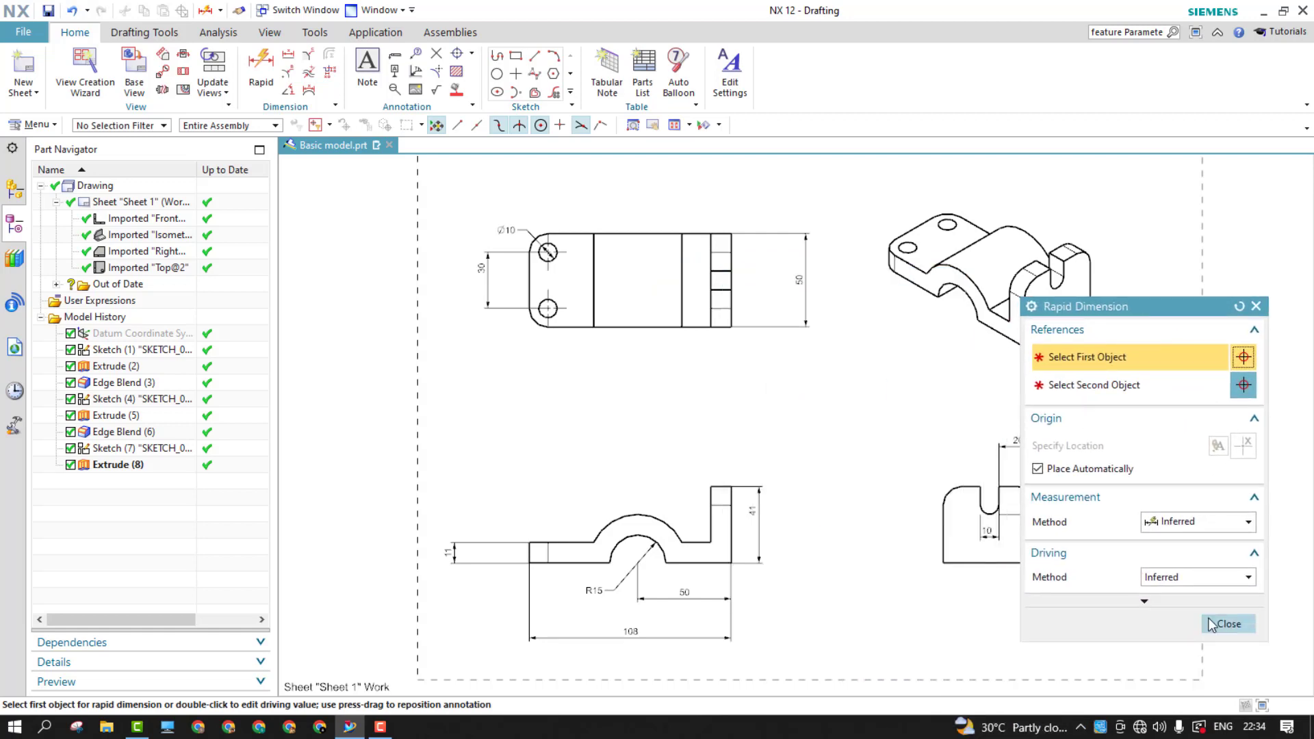
click(1229, 623)
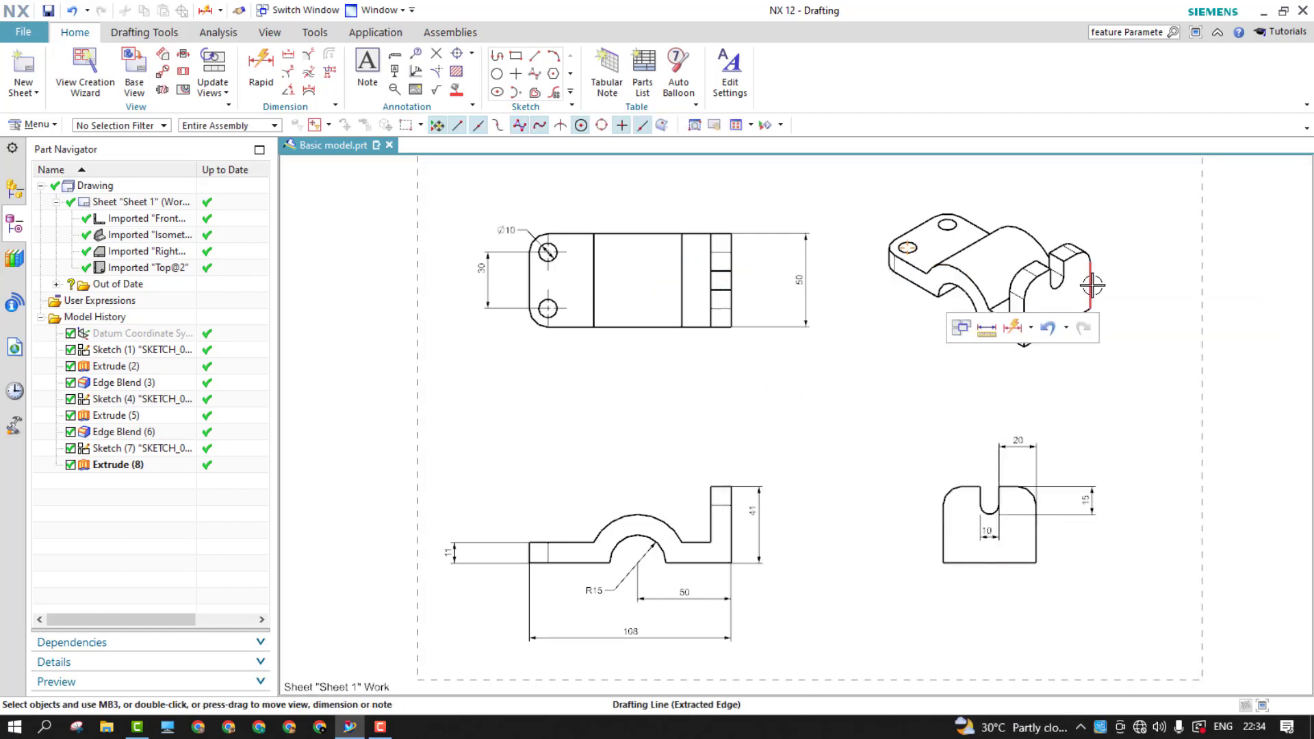
- Change the isometric view's Rendering Style to Fully Shaded
double_click(1070, 357)
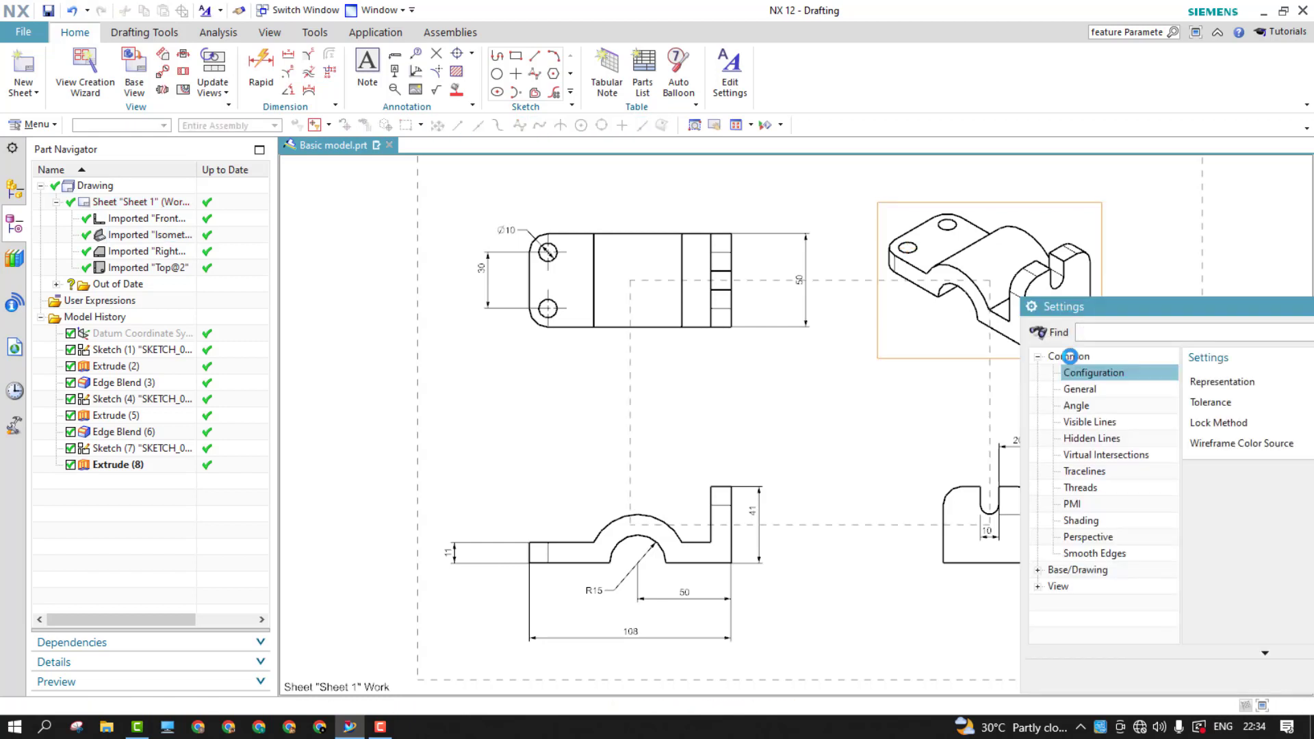
click(1073, 538)
click(1070, 521)
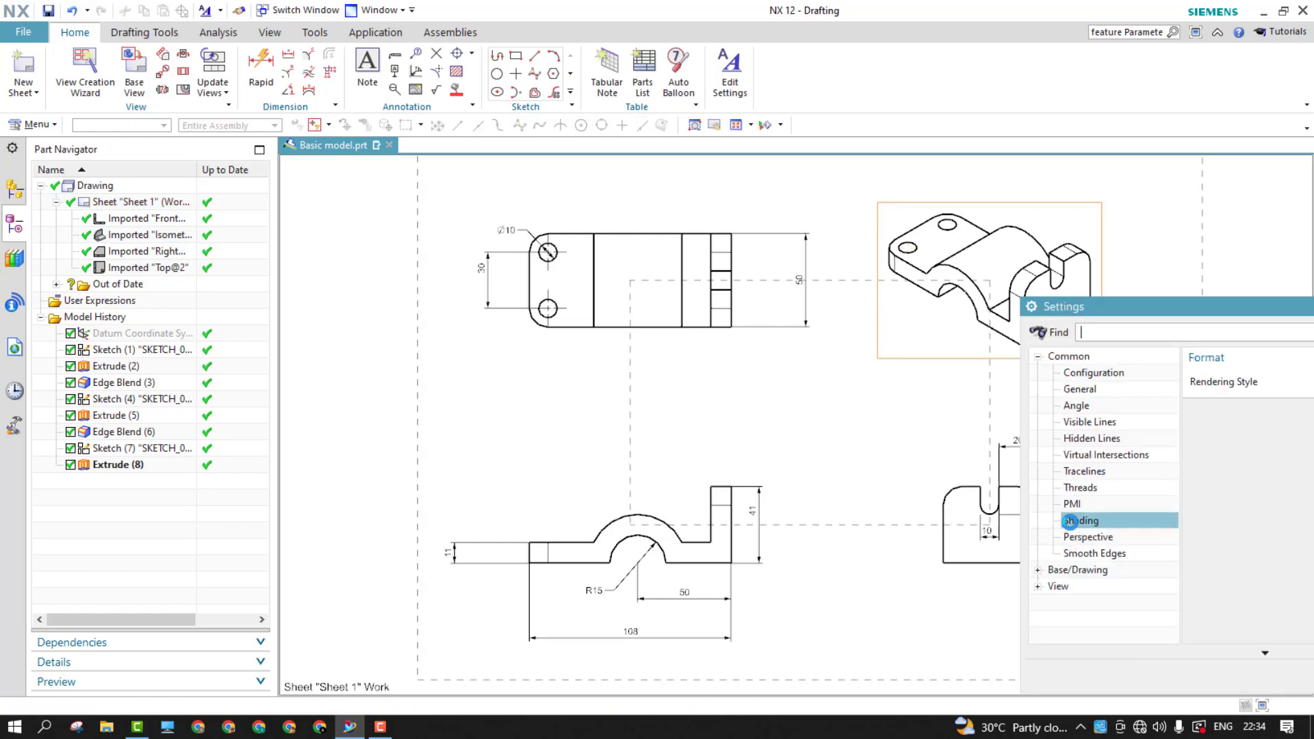
drag(1127, 302, 432, 246)
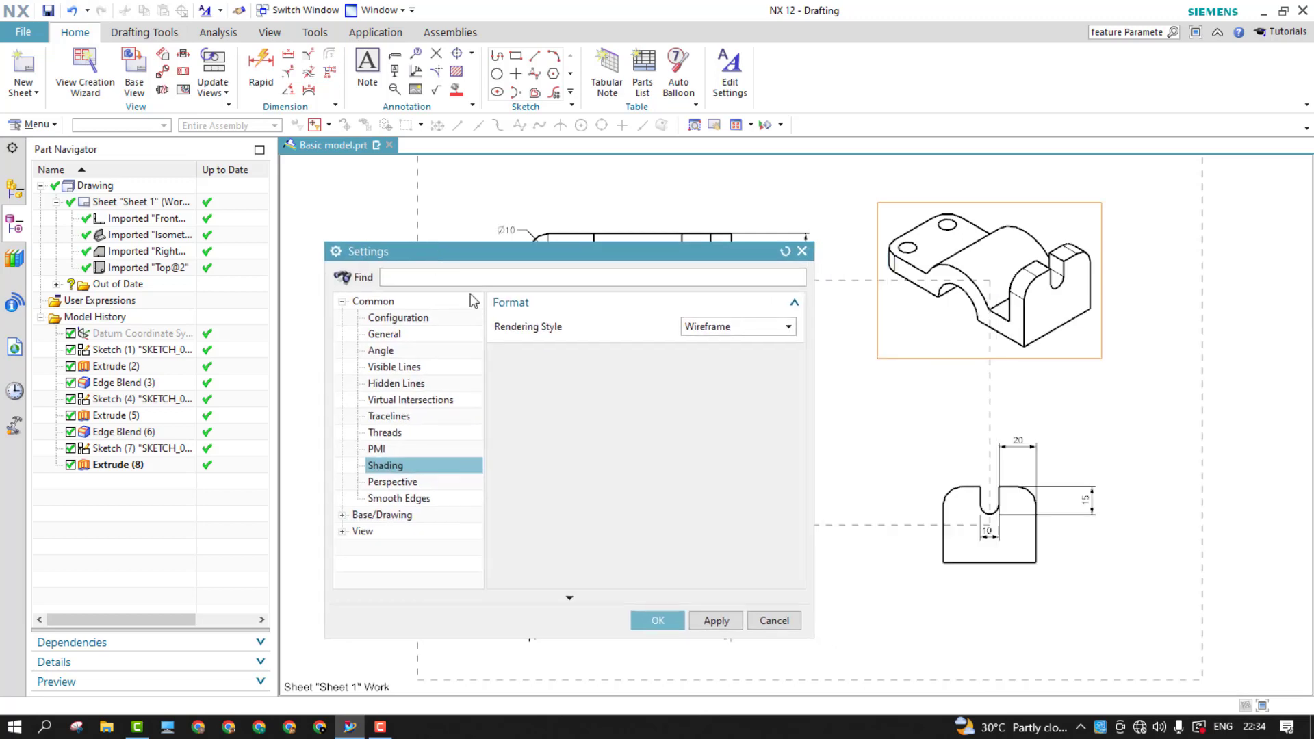
click(718, 327)
click(712, 346)
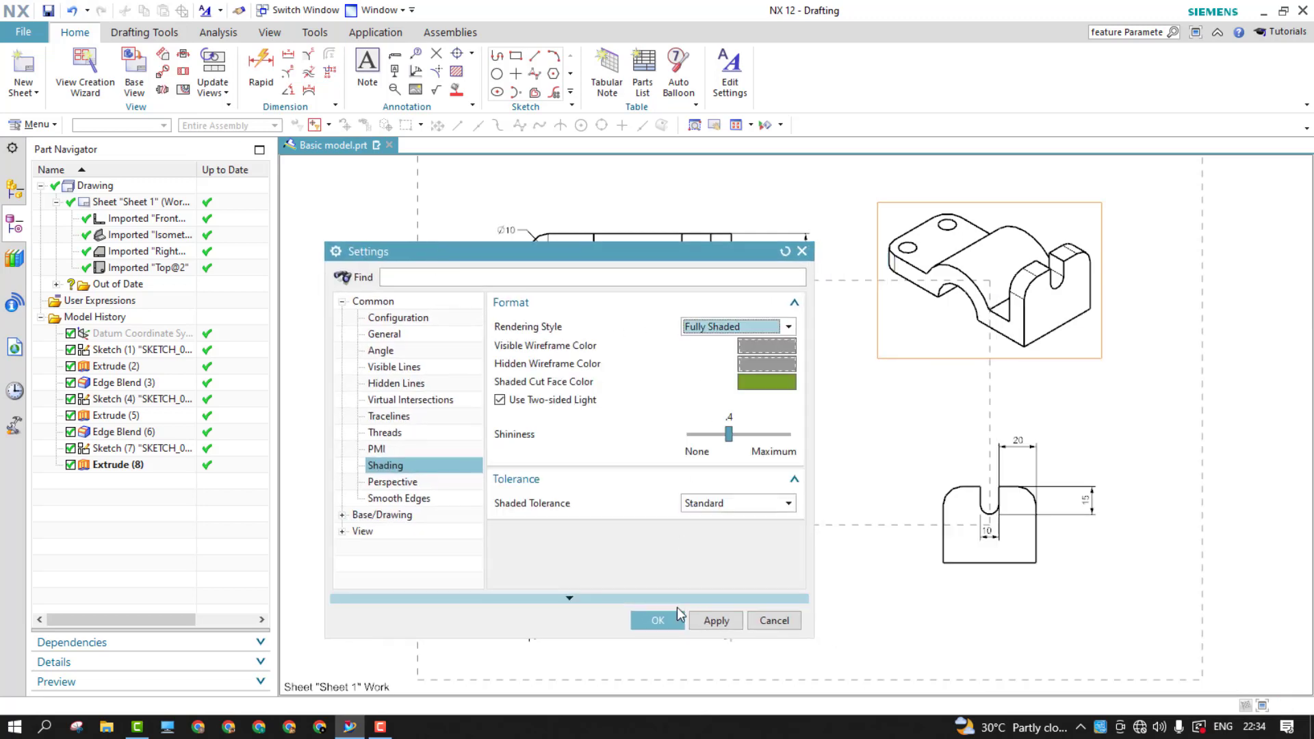
click(658, 620)
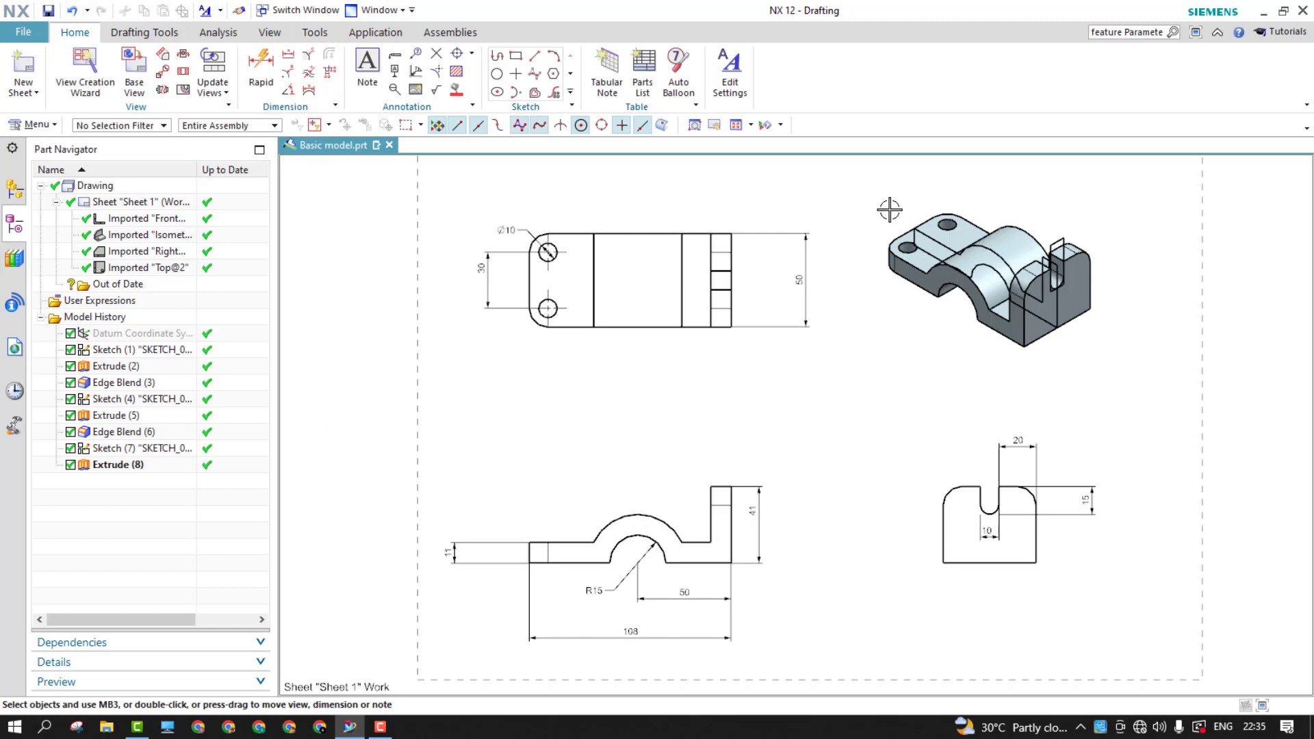
click(935, 244)
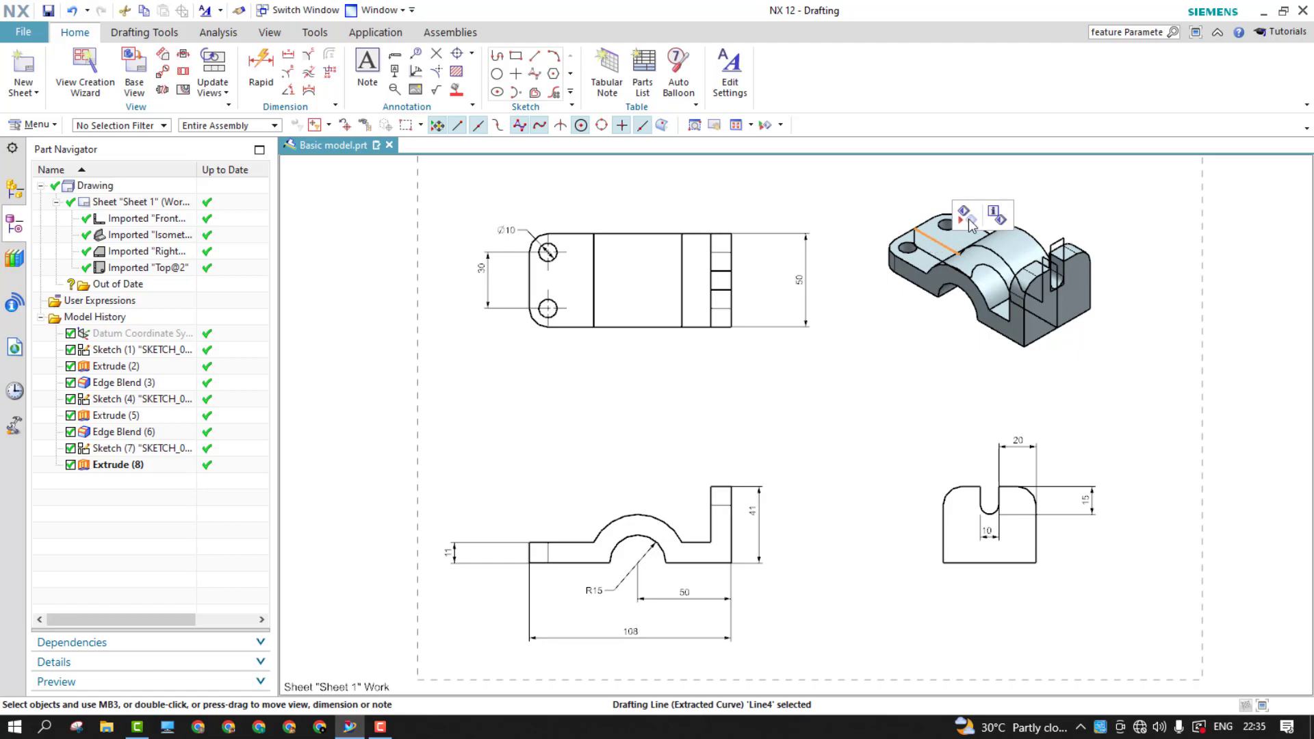
click(341, 245)
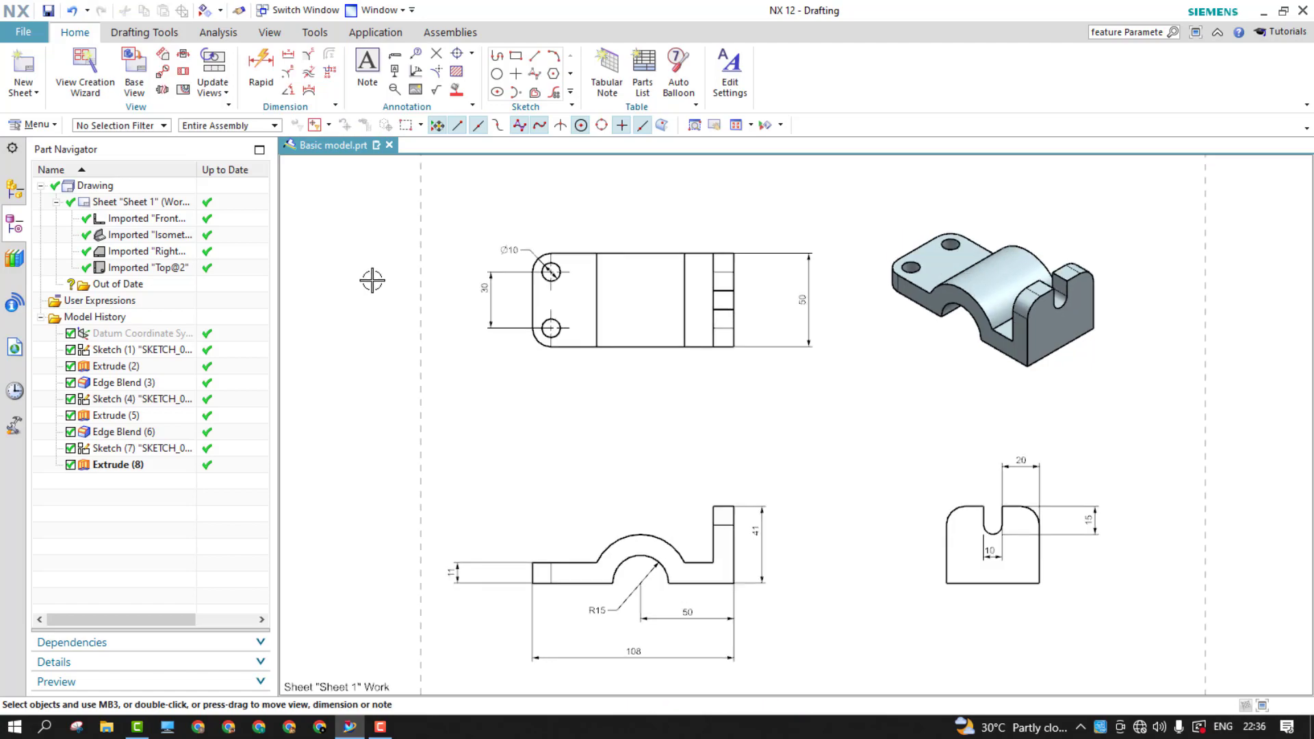